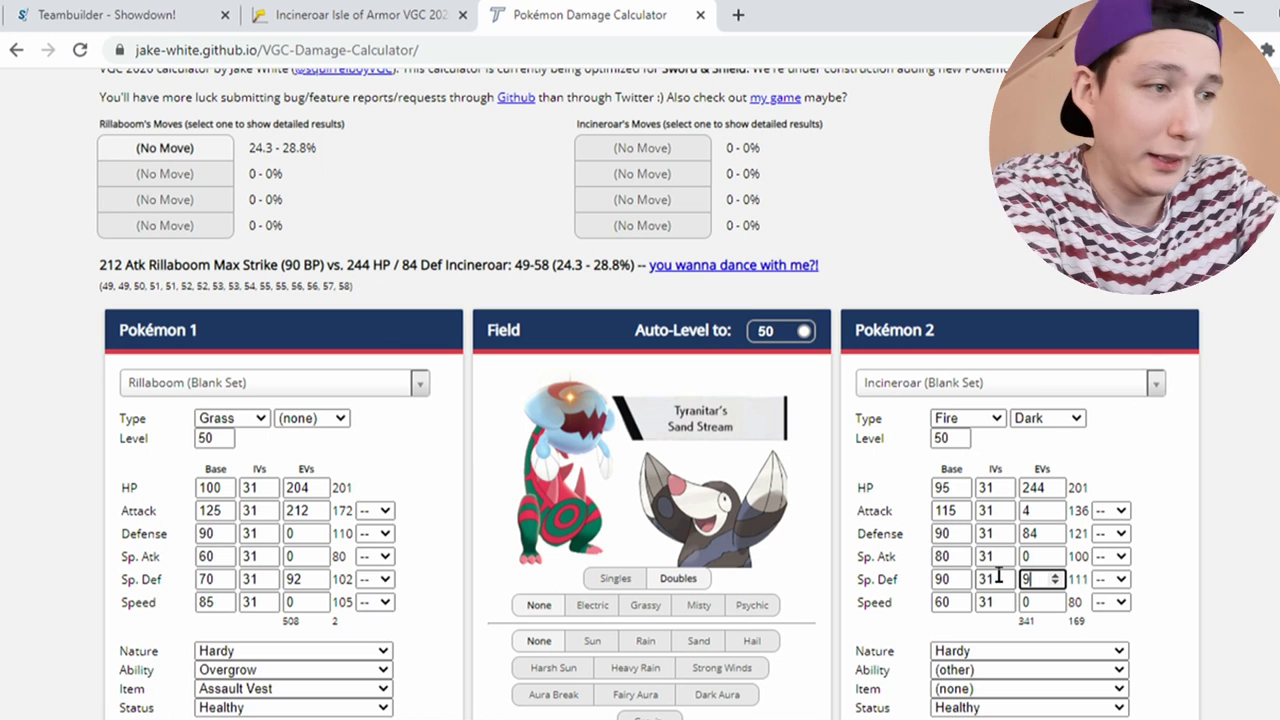
- Complete Incineroar's EVs with 92 Sp. Def and 84 Speed, and set its nature to Careful (+SpD, -SpA)
key("Tab")
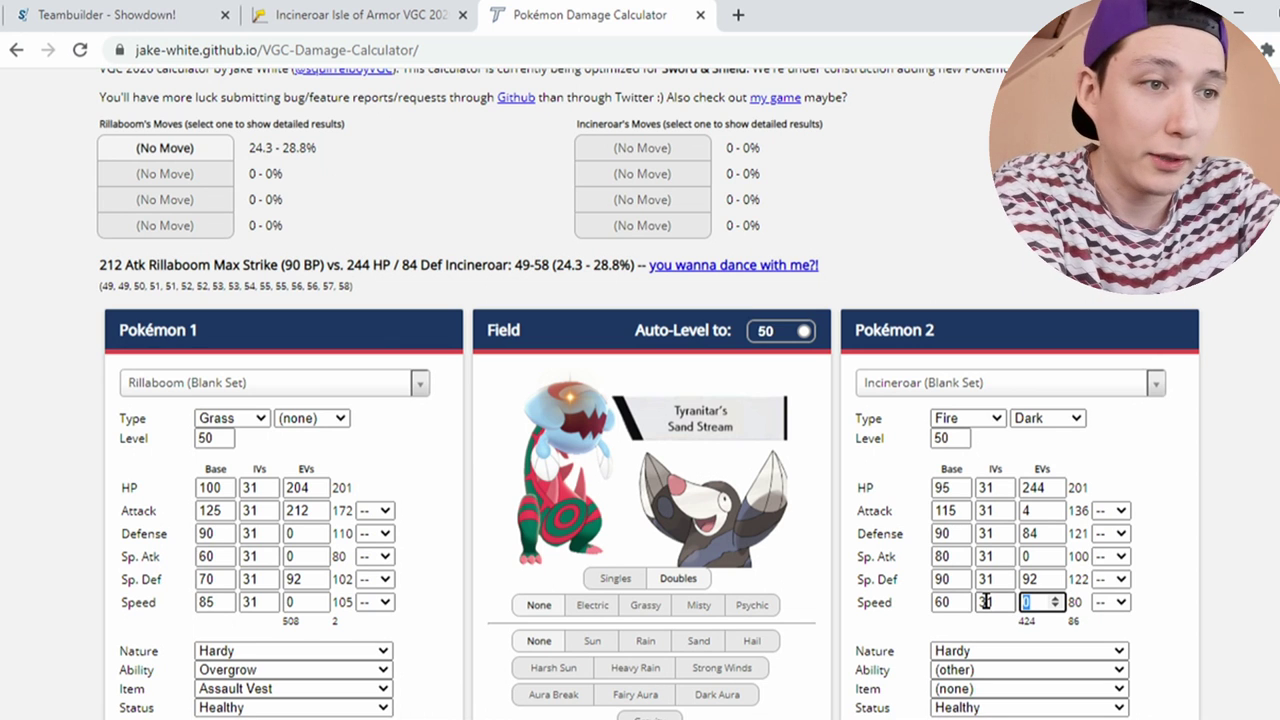
type("84")
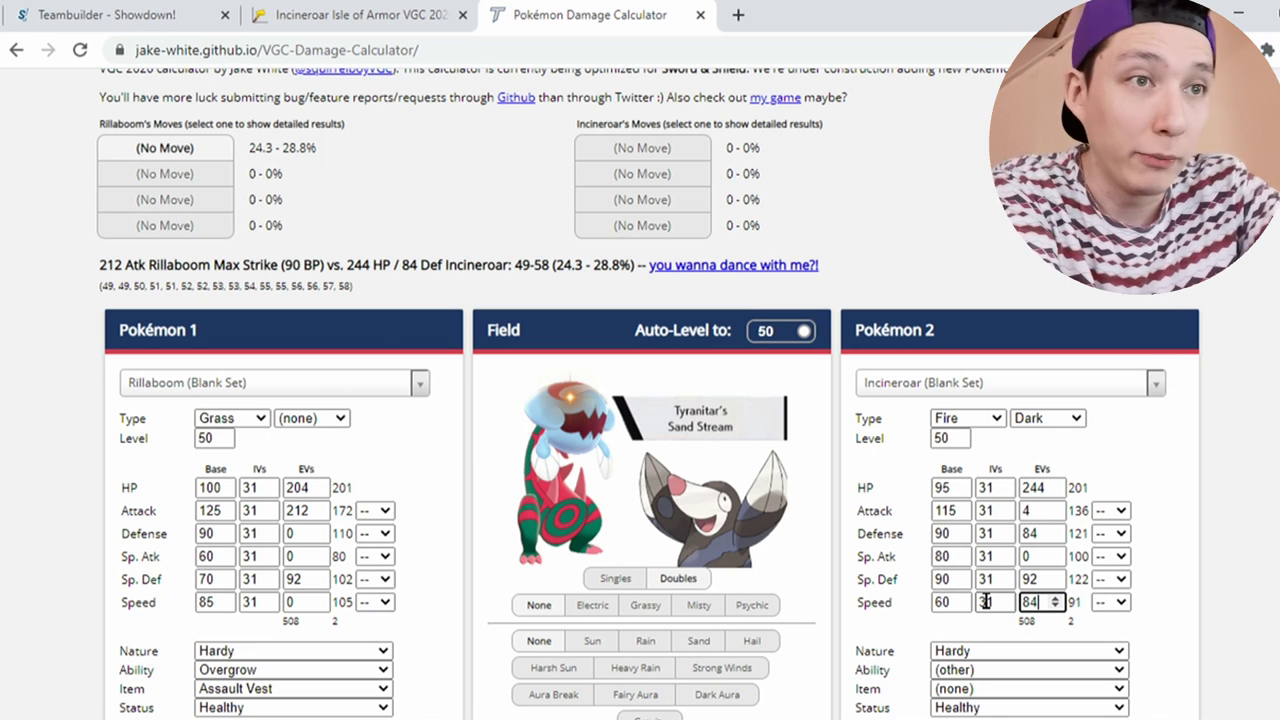
left_click(1271, 612)
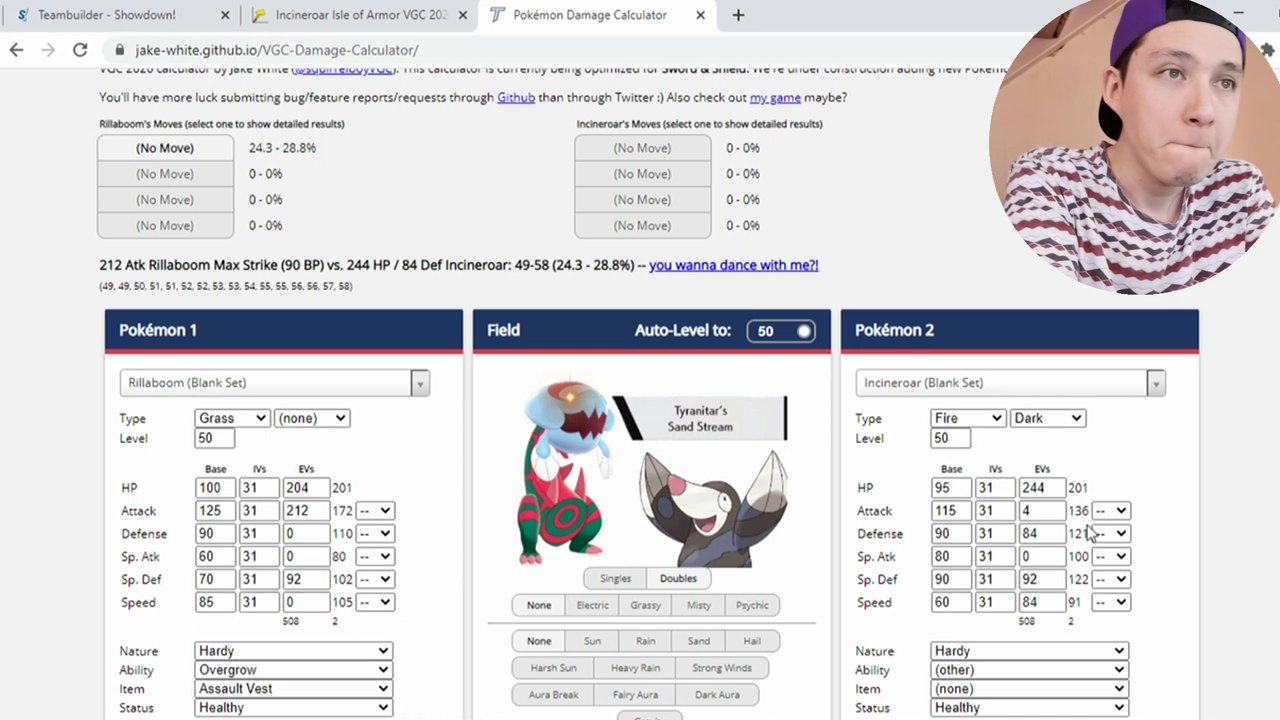
left_click(1118, 650)
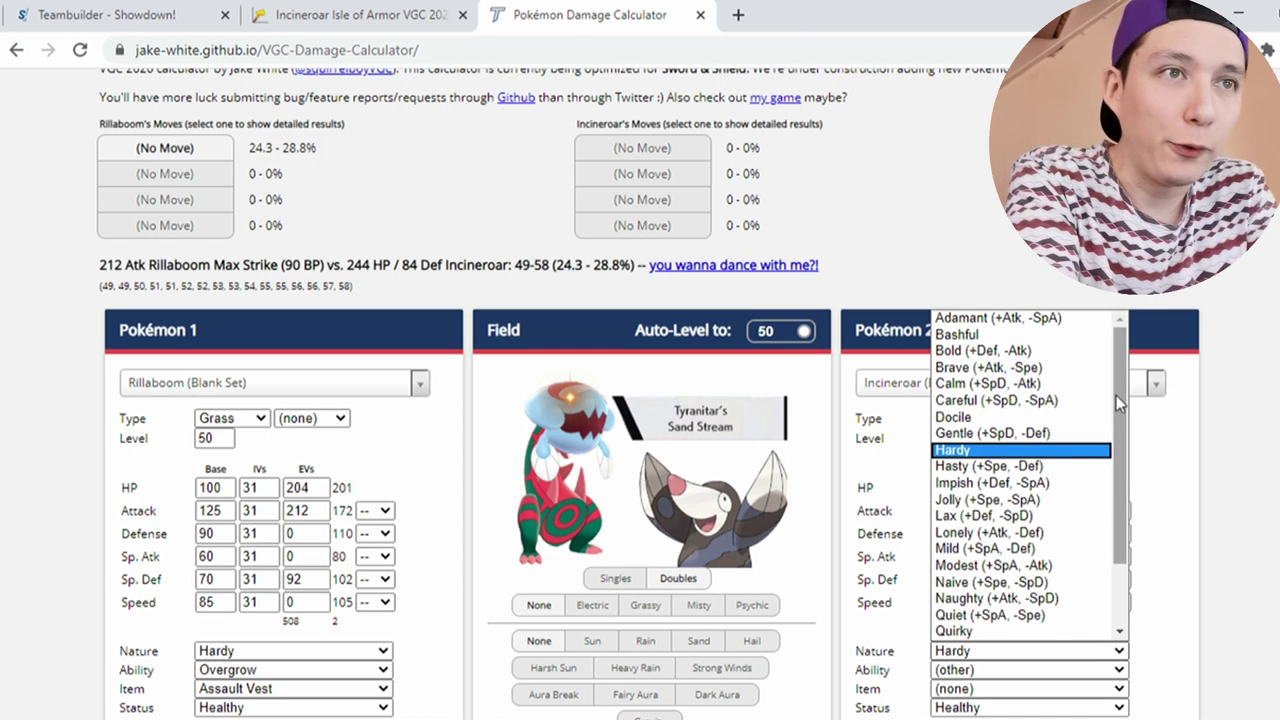
left_click(1060, 402)
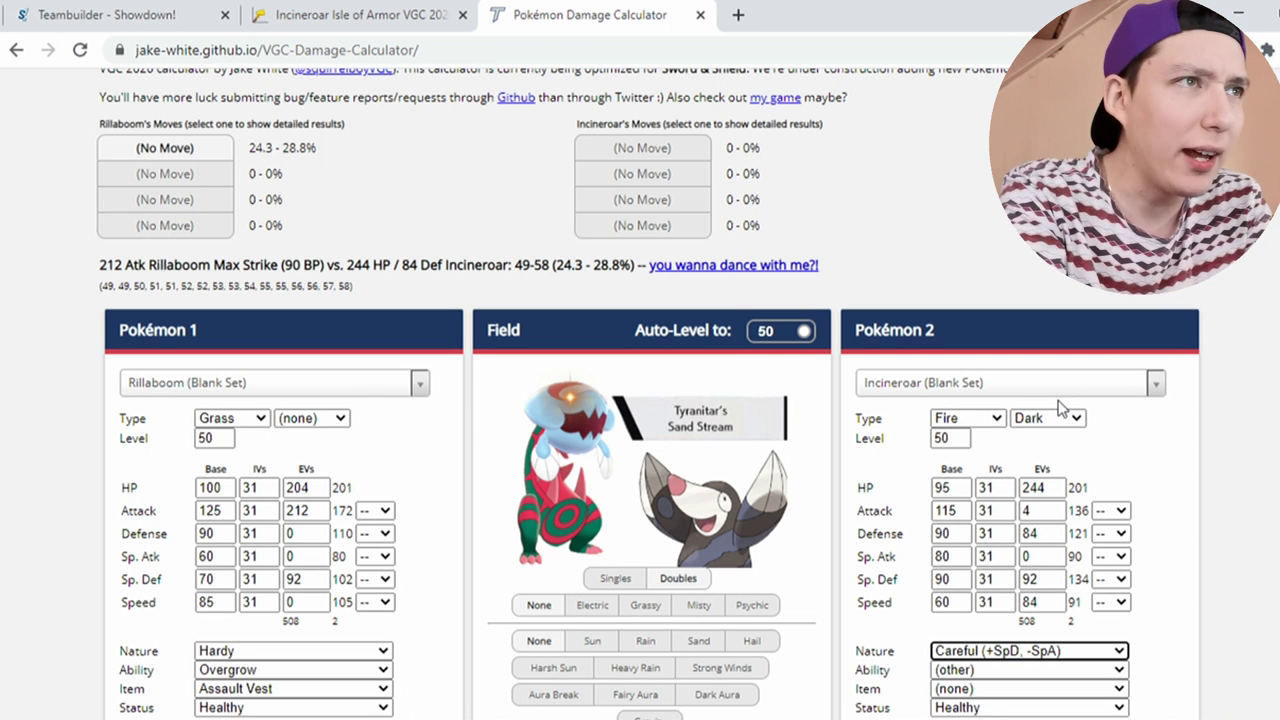
- Set Incineroar's first move to Flare Blitz and check its damage against Rillaboom
scroll(962, 545, "down", 3)
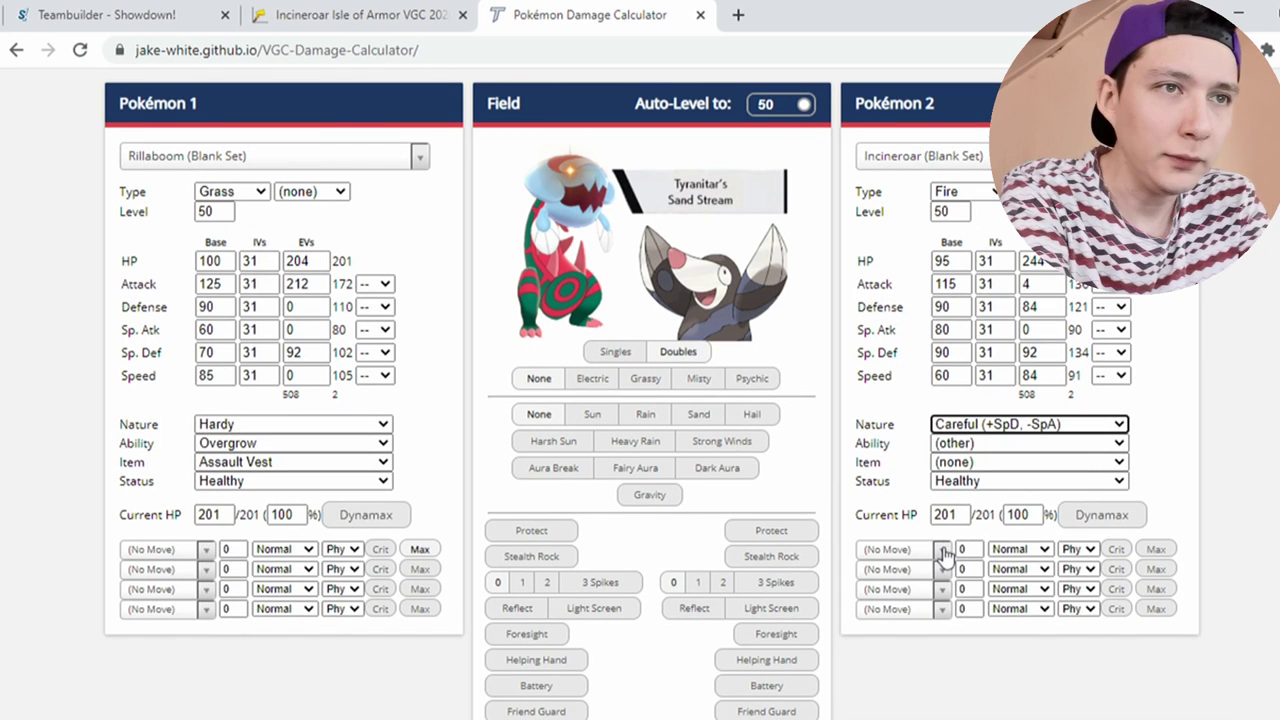
left_click(942, 550)
type("flar")
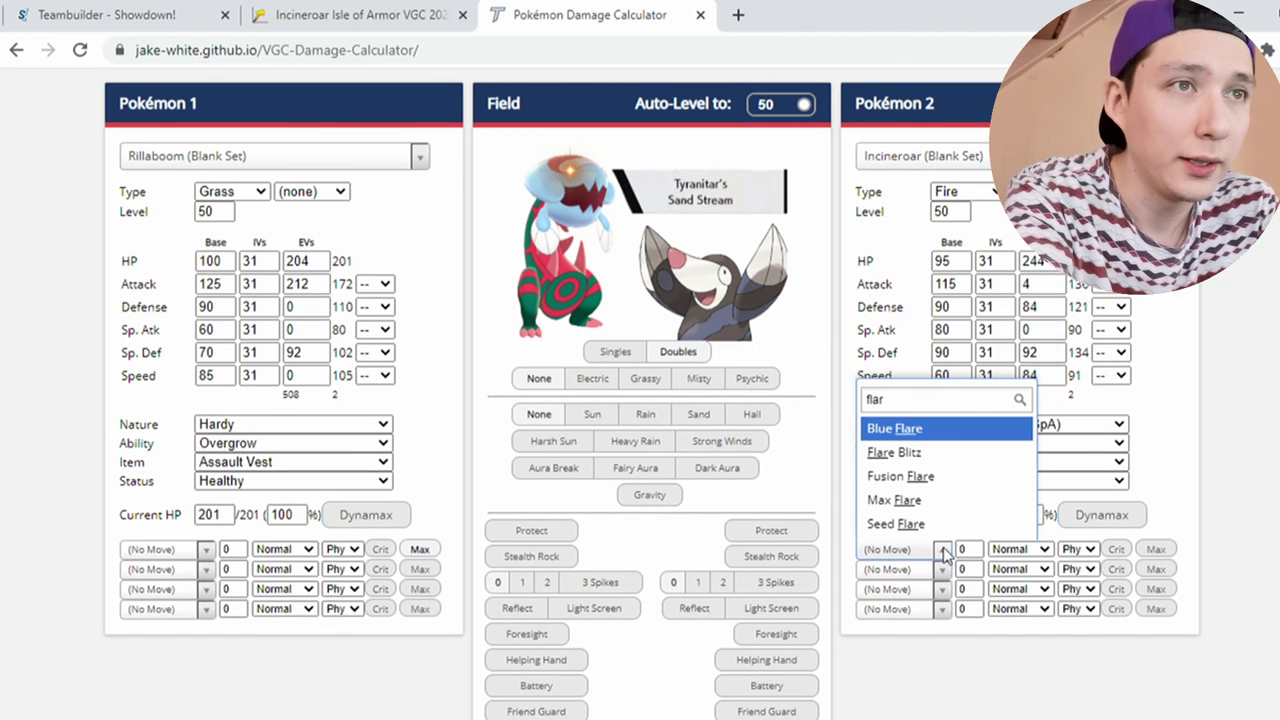
key("Down")
key("Return")
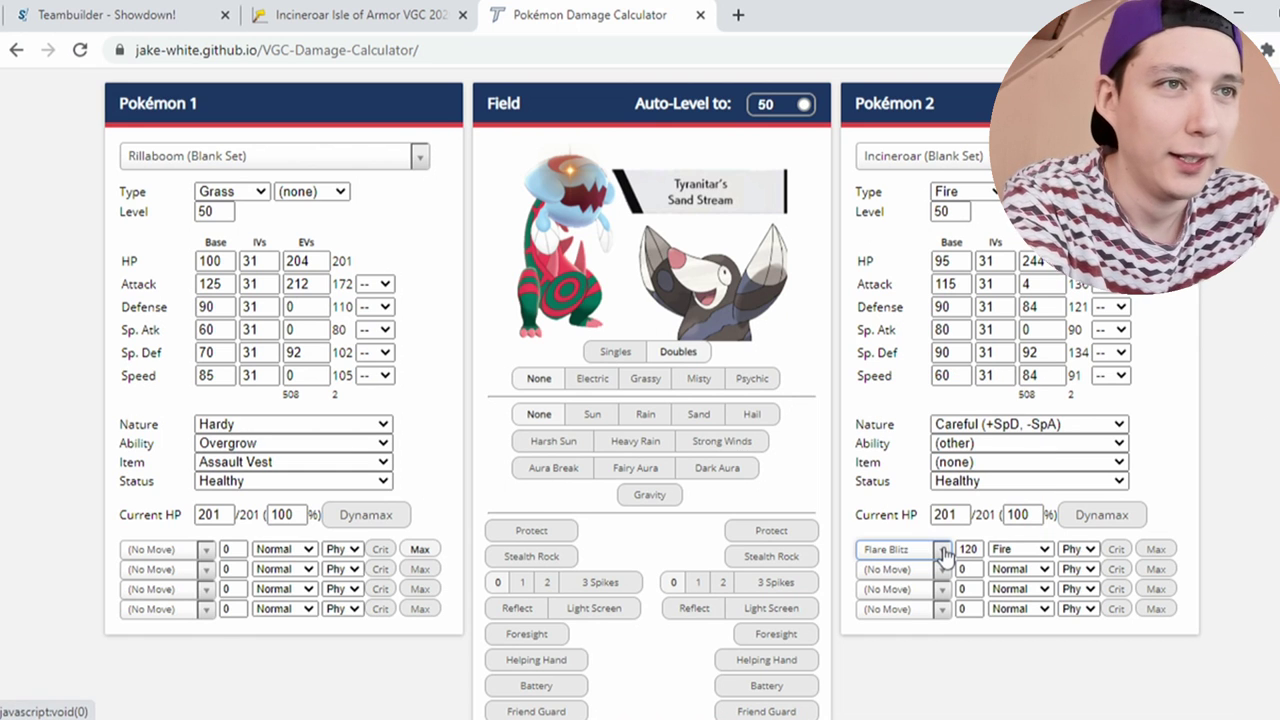
left_click(942, 569)
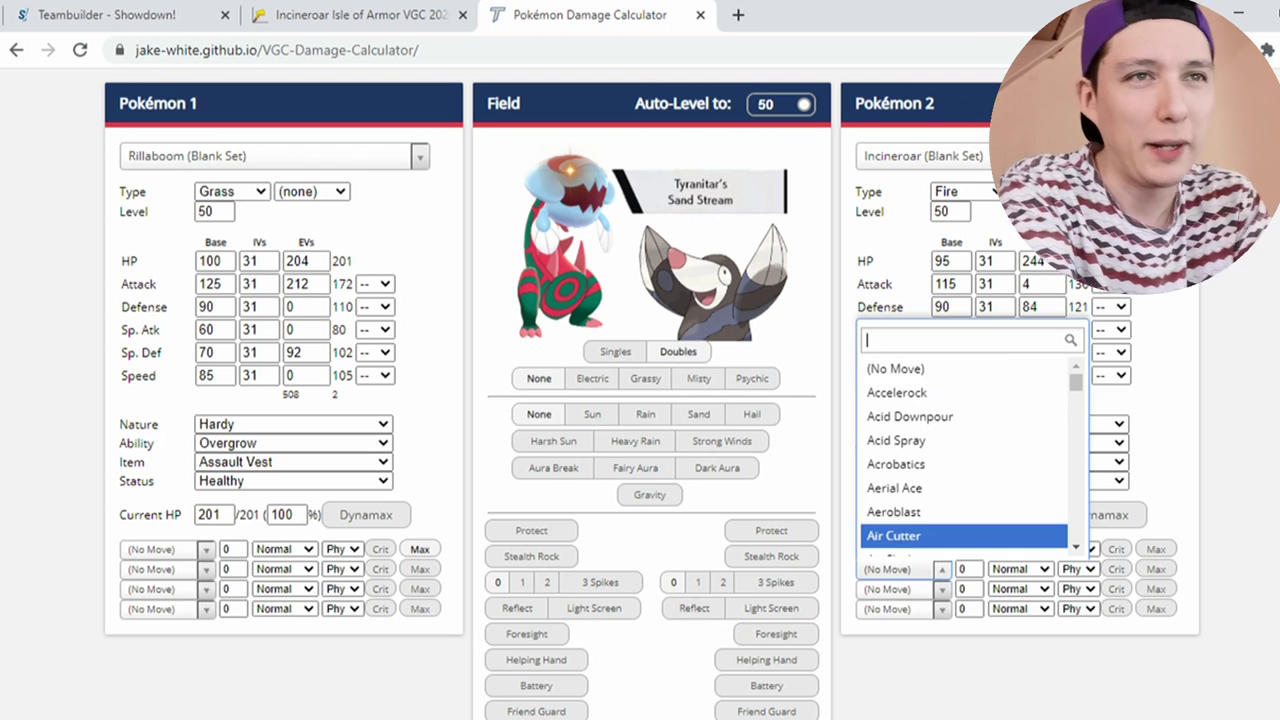
key("Escape")
scroll(900, 535, "up", 1)
scroll(819, 196, "up", 5)
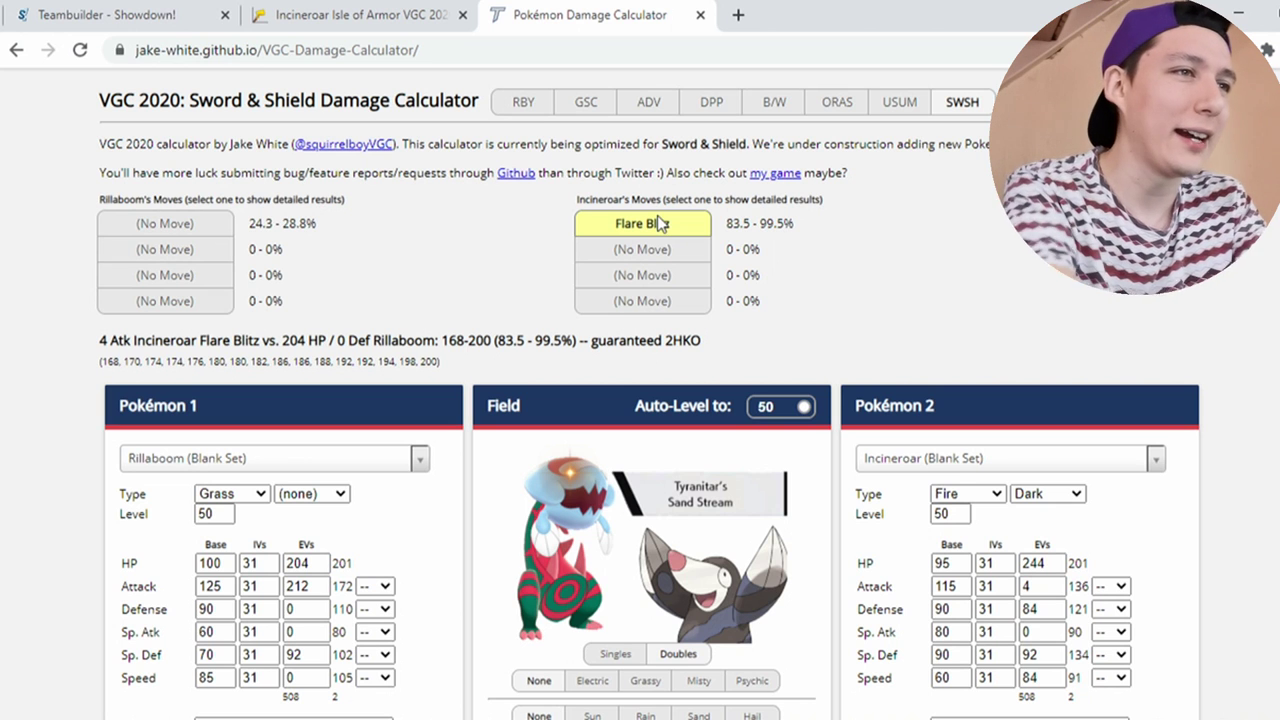
- Switch to the Showdown teambuilder and set Rillaboom-Gmax's EVs to 204 HP, 212 Attack and 92 Sp. Def
left_click(127, 10)
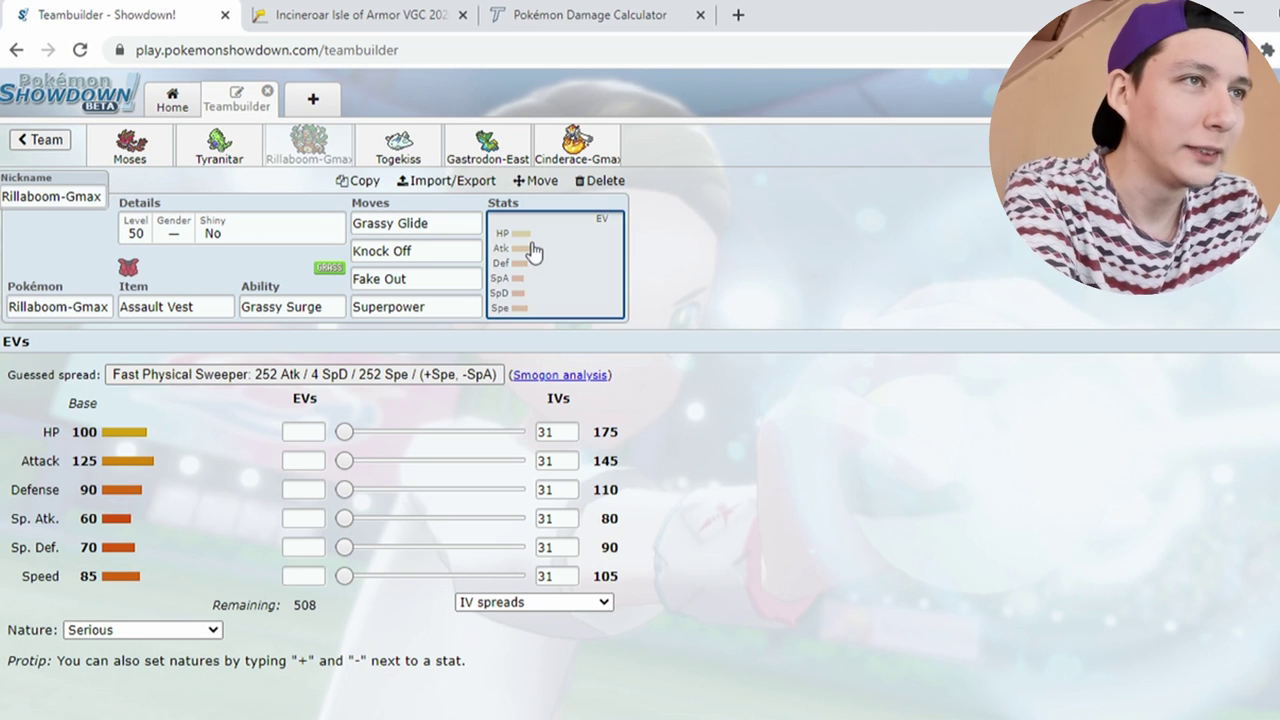
left_click(318, 432)
type("204")
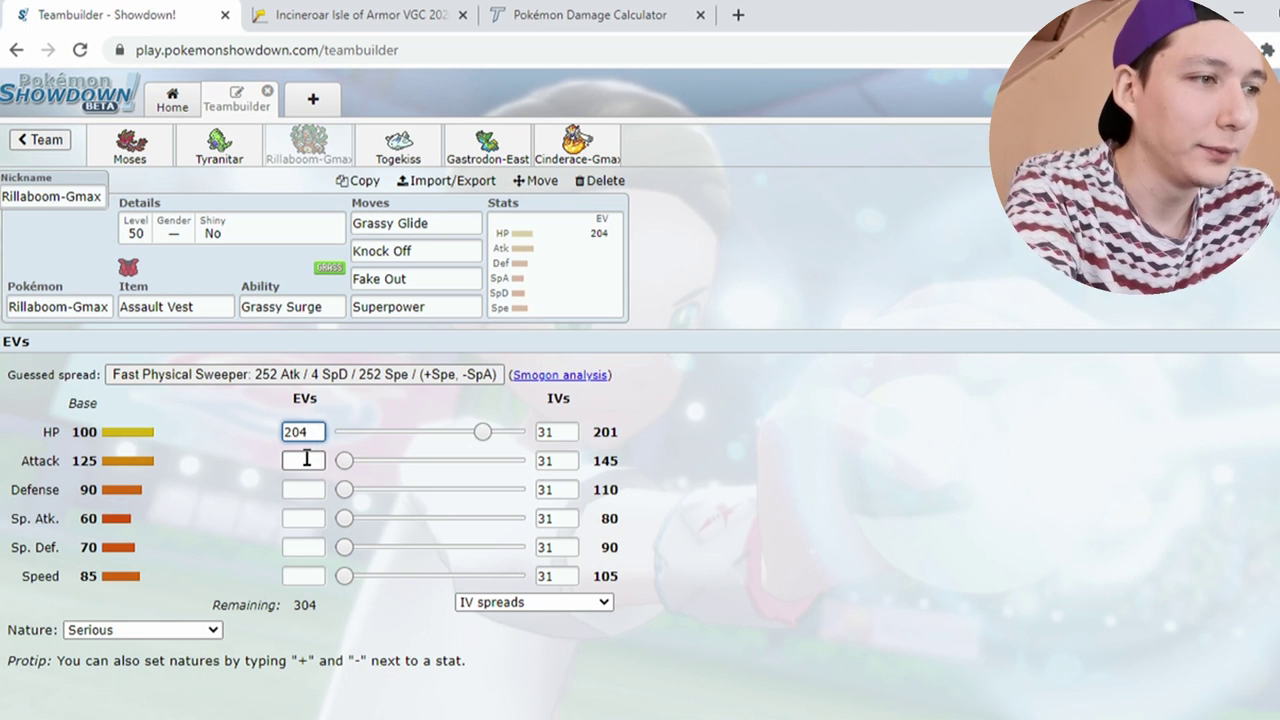
type("212")
key("BackSpace")
key("BackSpace")
key("BackSpace")
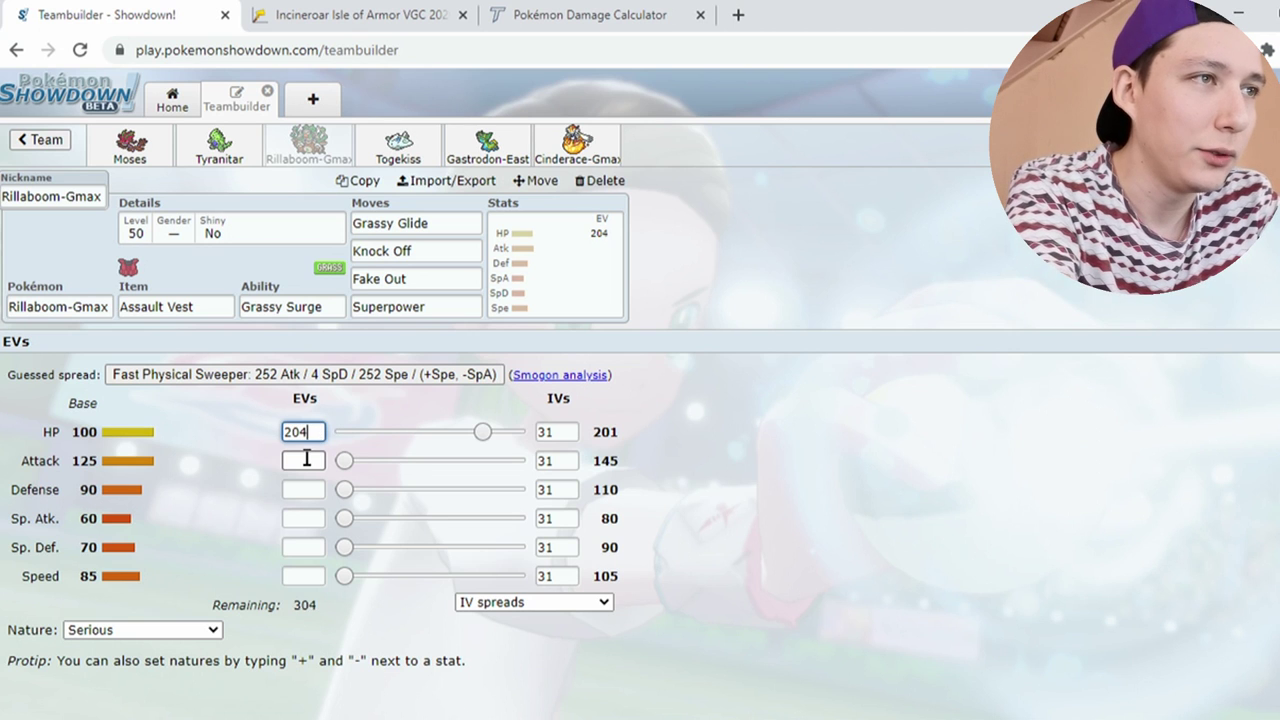
left_click(306, 460)
type("212")
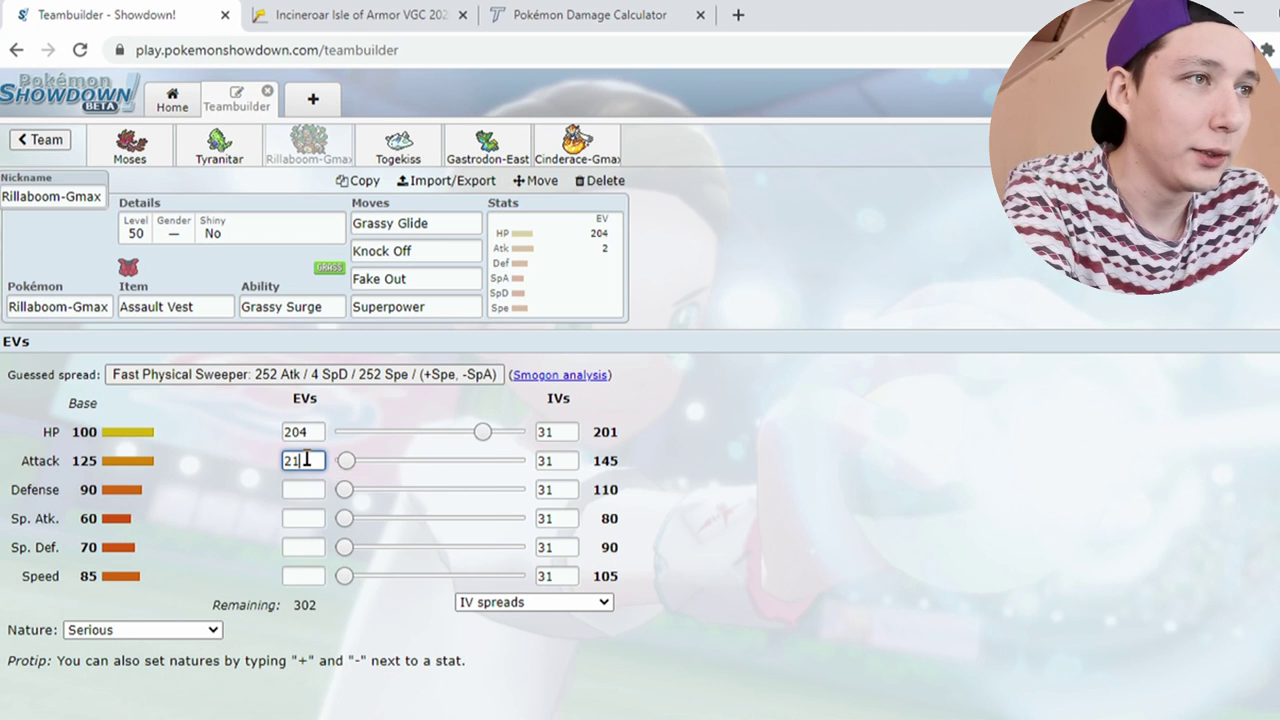
left_click(344, 545)
left_click_drag(344, 545, 523, 551)
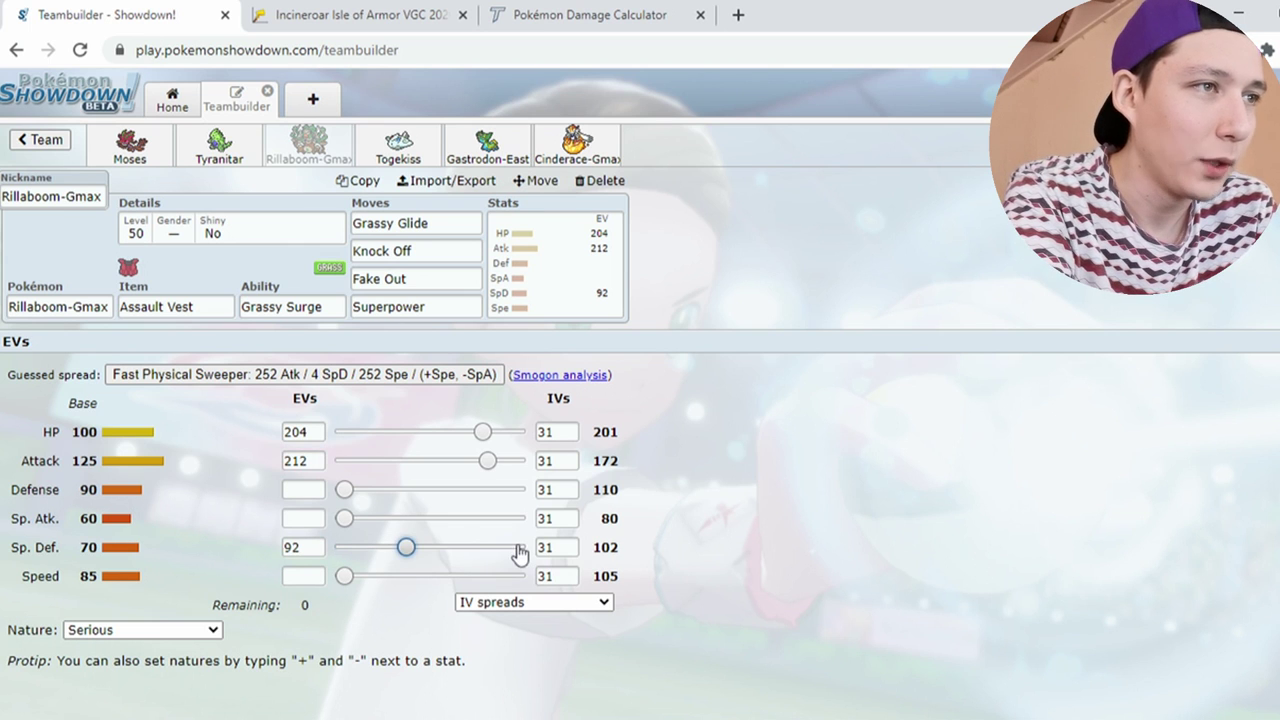
- Give Rillaboom-Gmax an Adamant nature by marking Attack as boosted (+) and Sp. Atk. as lowered (-)
left_click(315, 458)
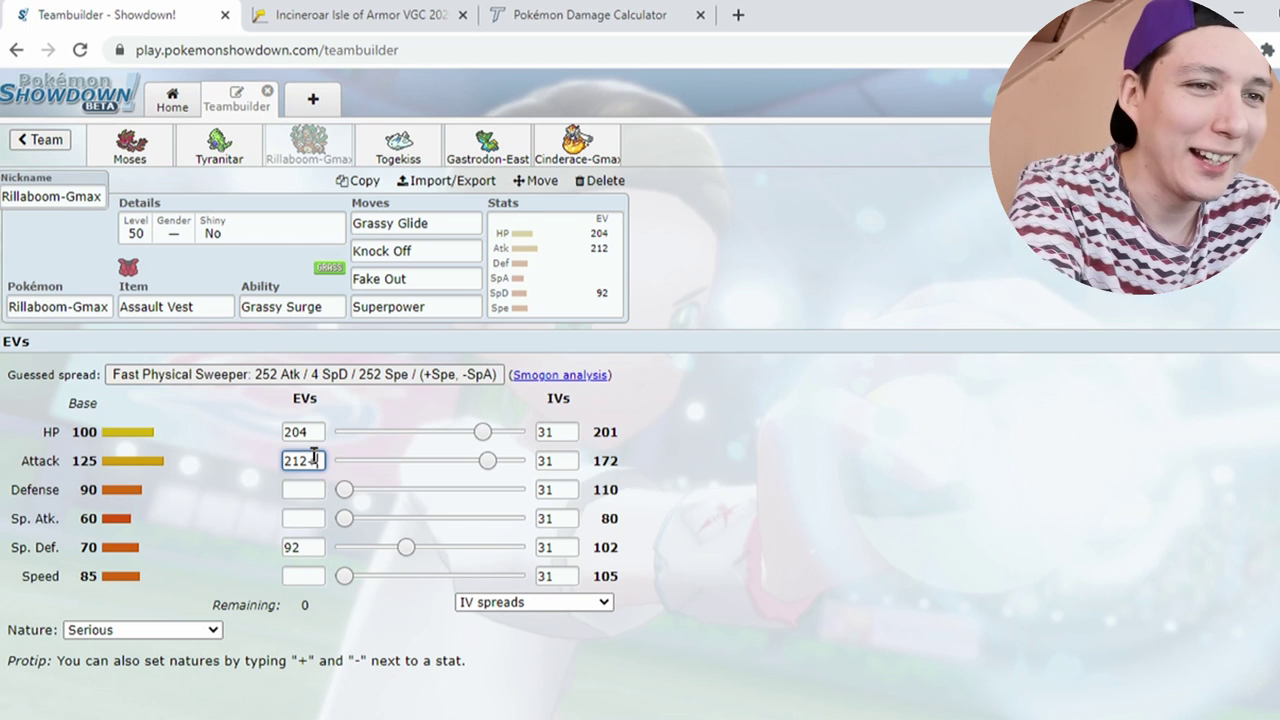
type("+")
left_click(302, 518)
type("-")
left_click(858, 522)
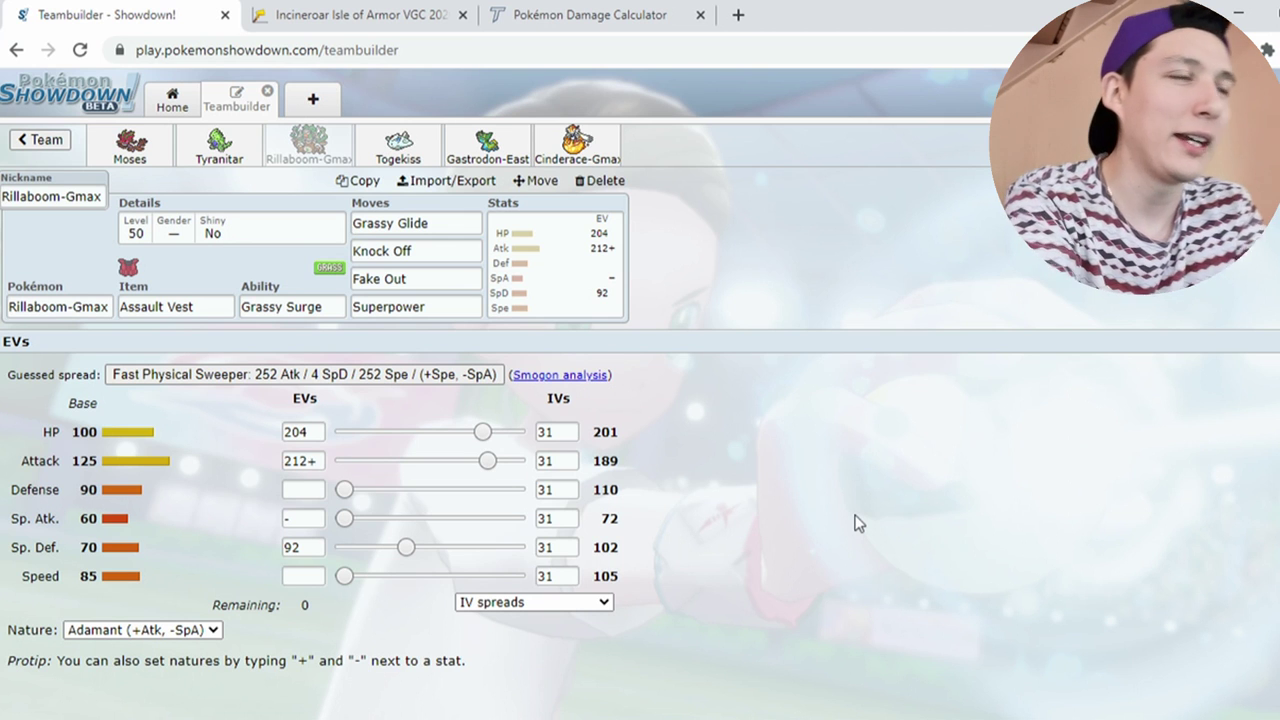
- Compare the EV spreads of Rillaboom-Gmax, Tyranitar and the first team member
left_click(594, 251)
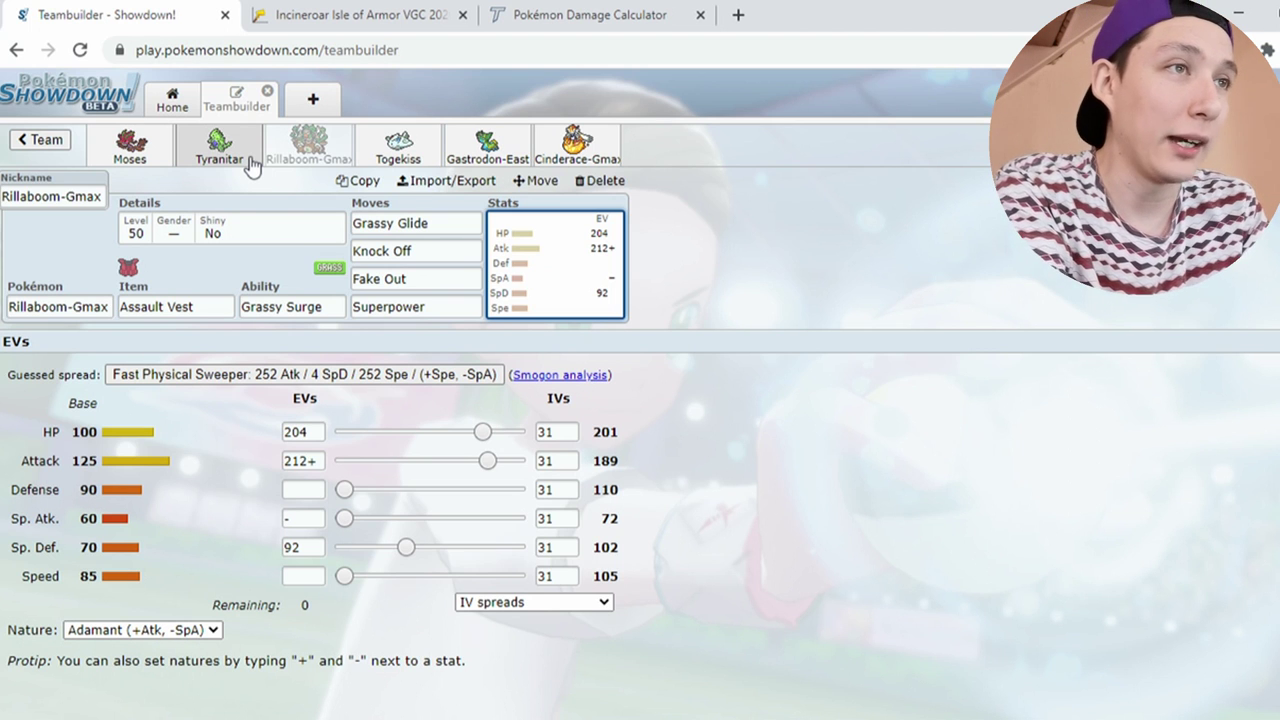
left_click(648, 440)
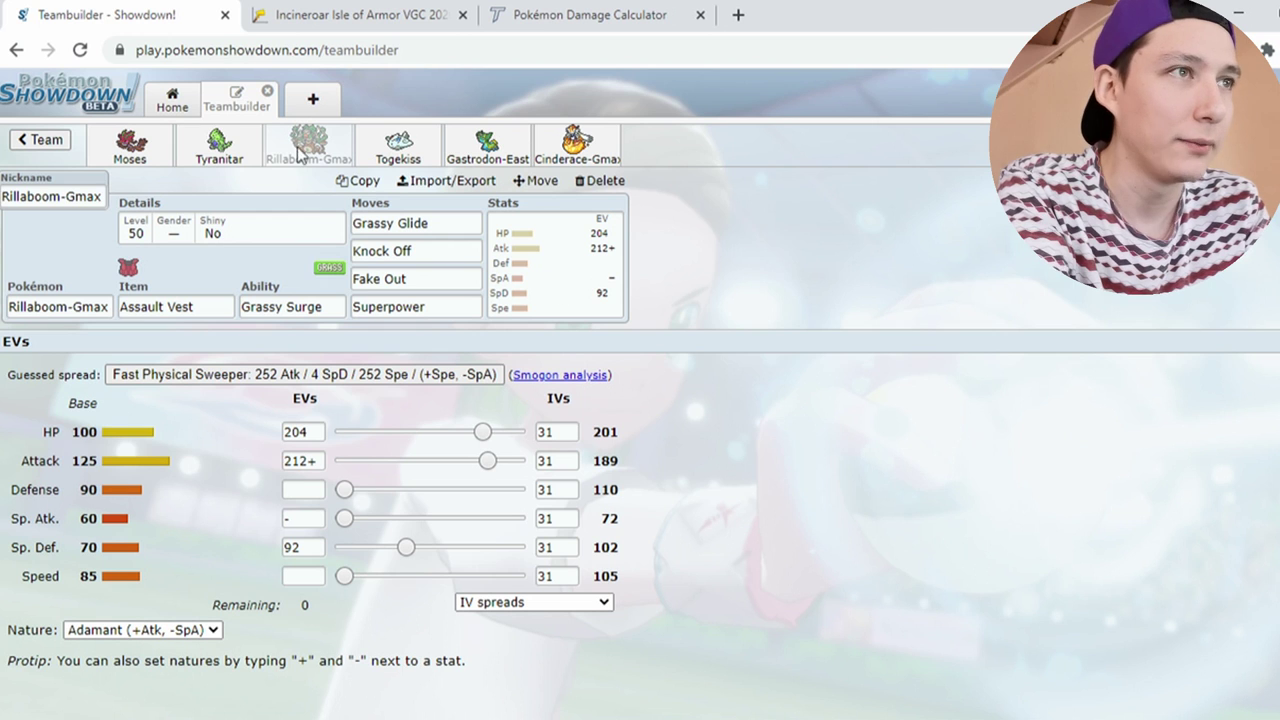
left_click(195, 129)
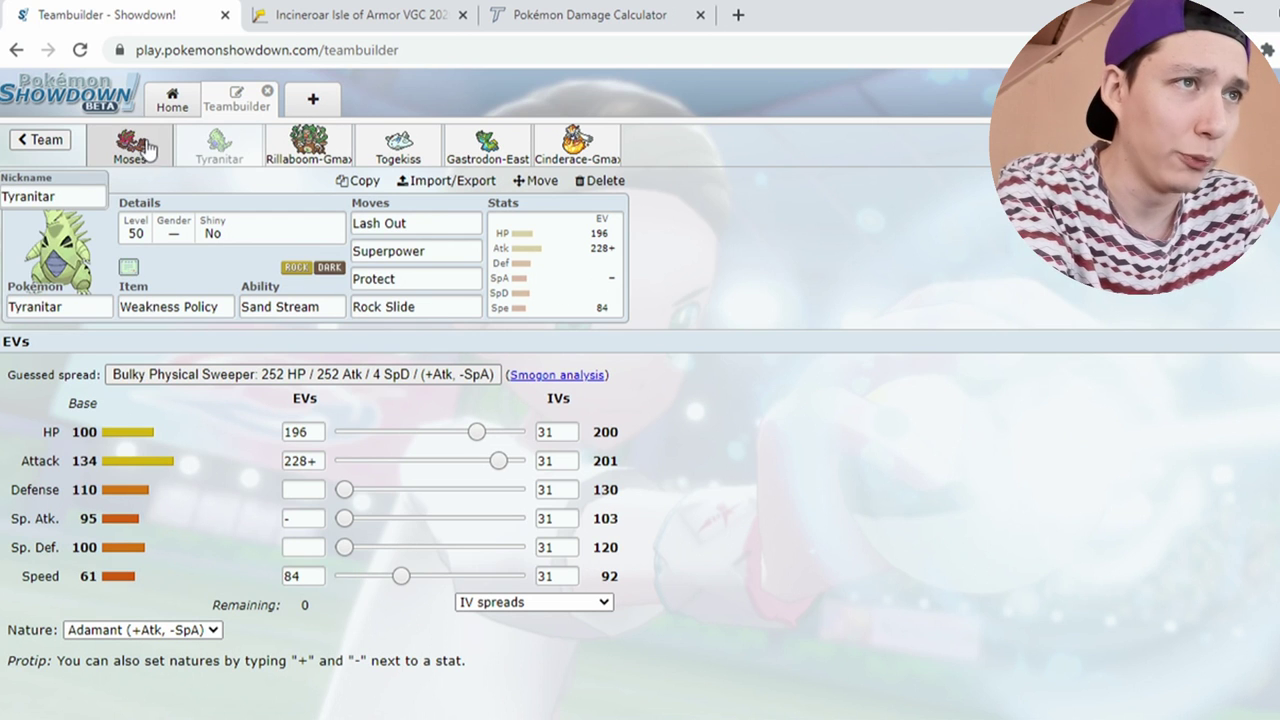
left_click(130, 145)
left_click(206, 143)
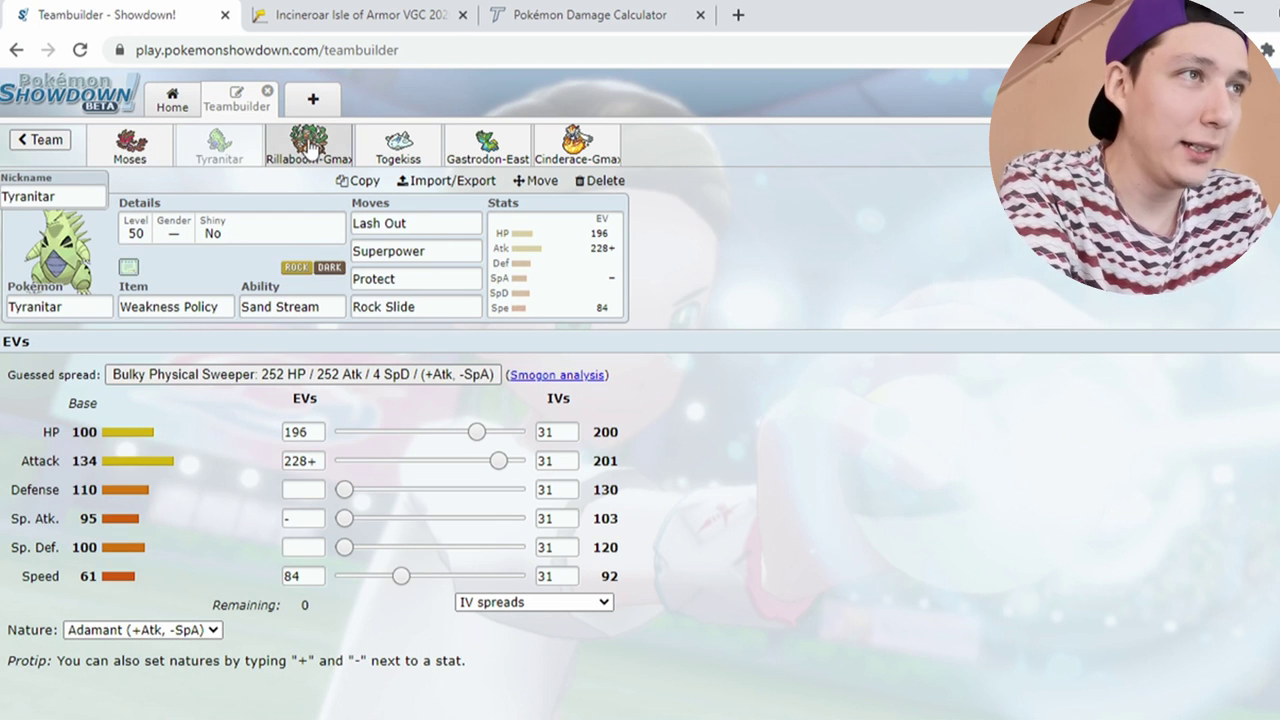
left_click(316, 145)
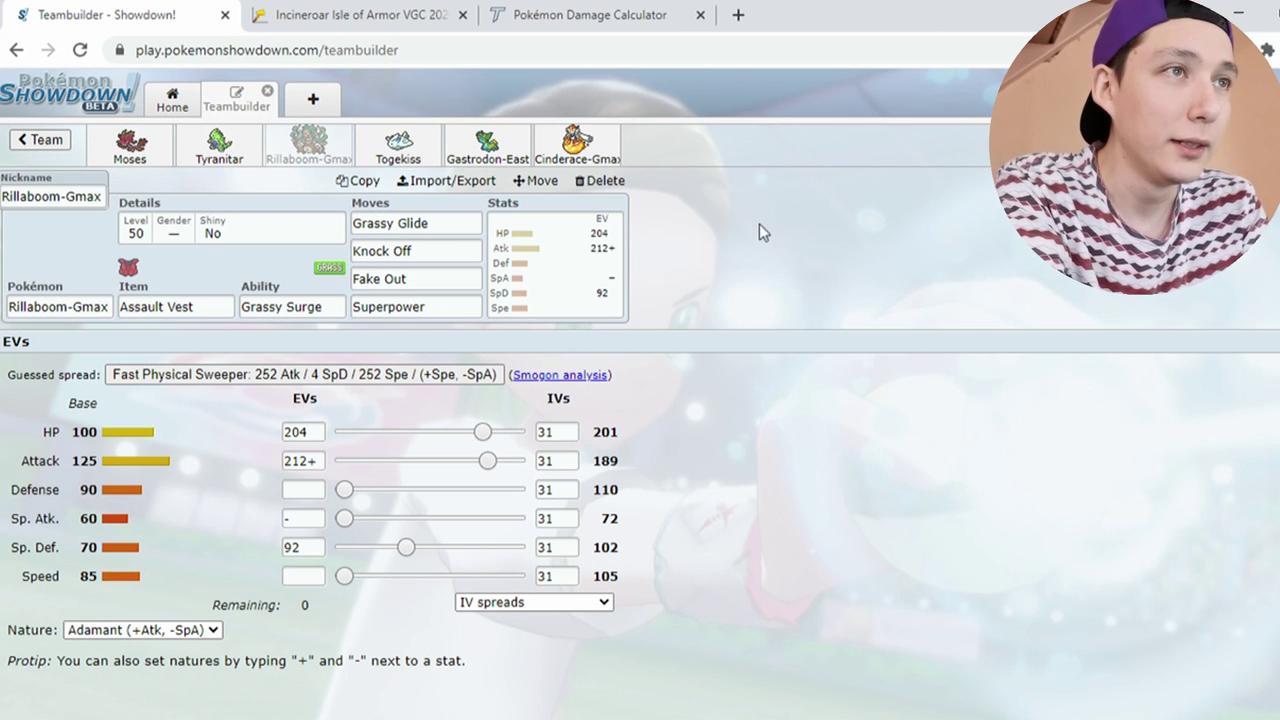
- Change Cinderace-Gmax's held item to Lum Berry
left_click(597, 148)
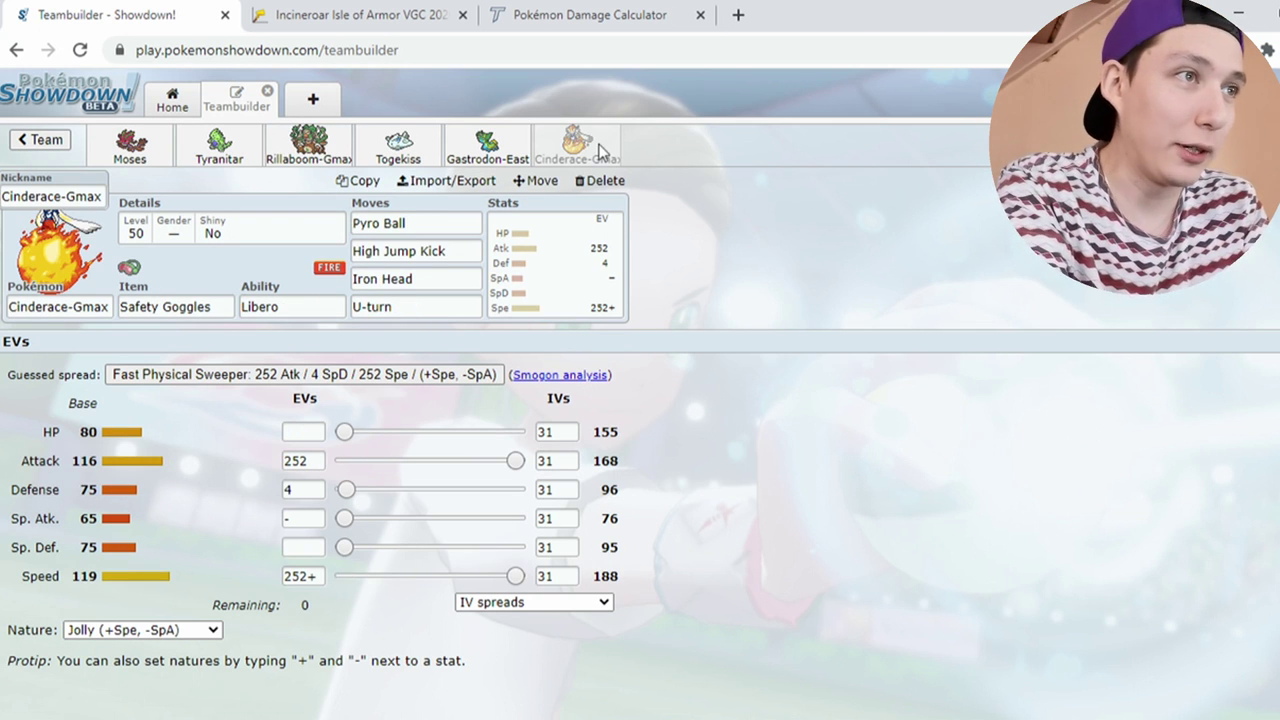
left_click(223, 304)
type("lum")
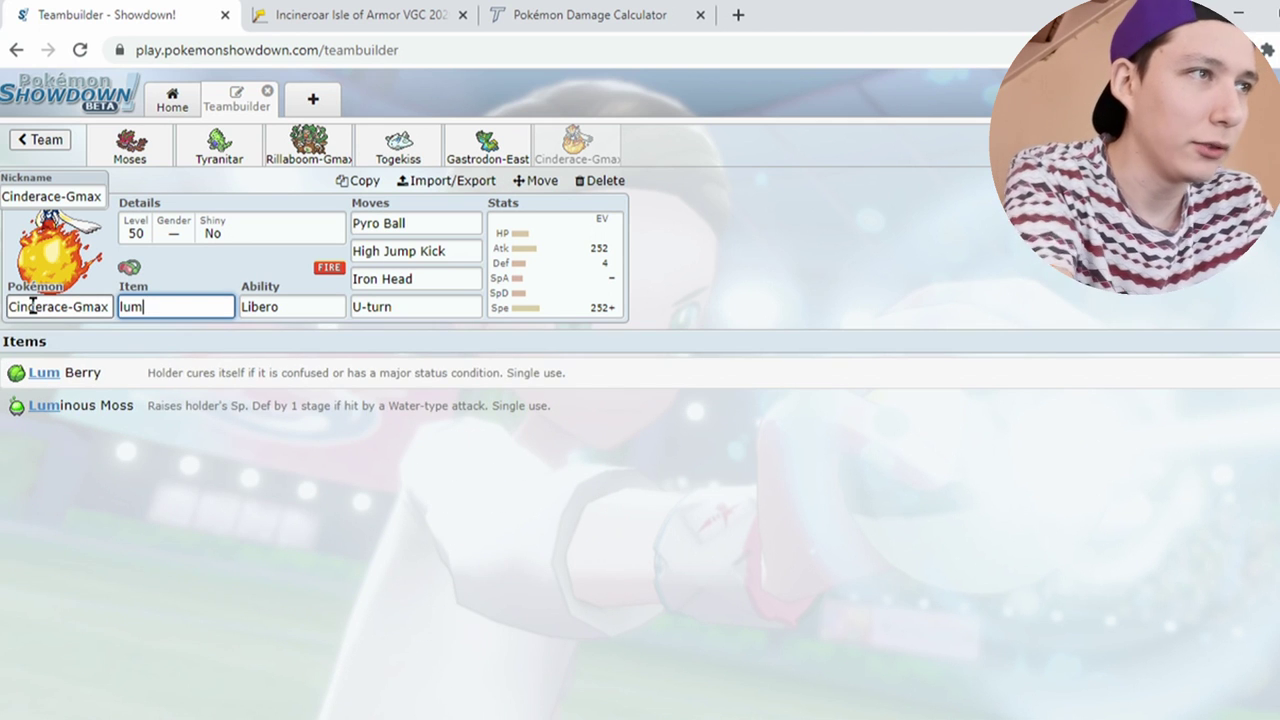
left_click(150, 366)
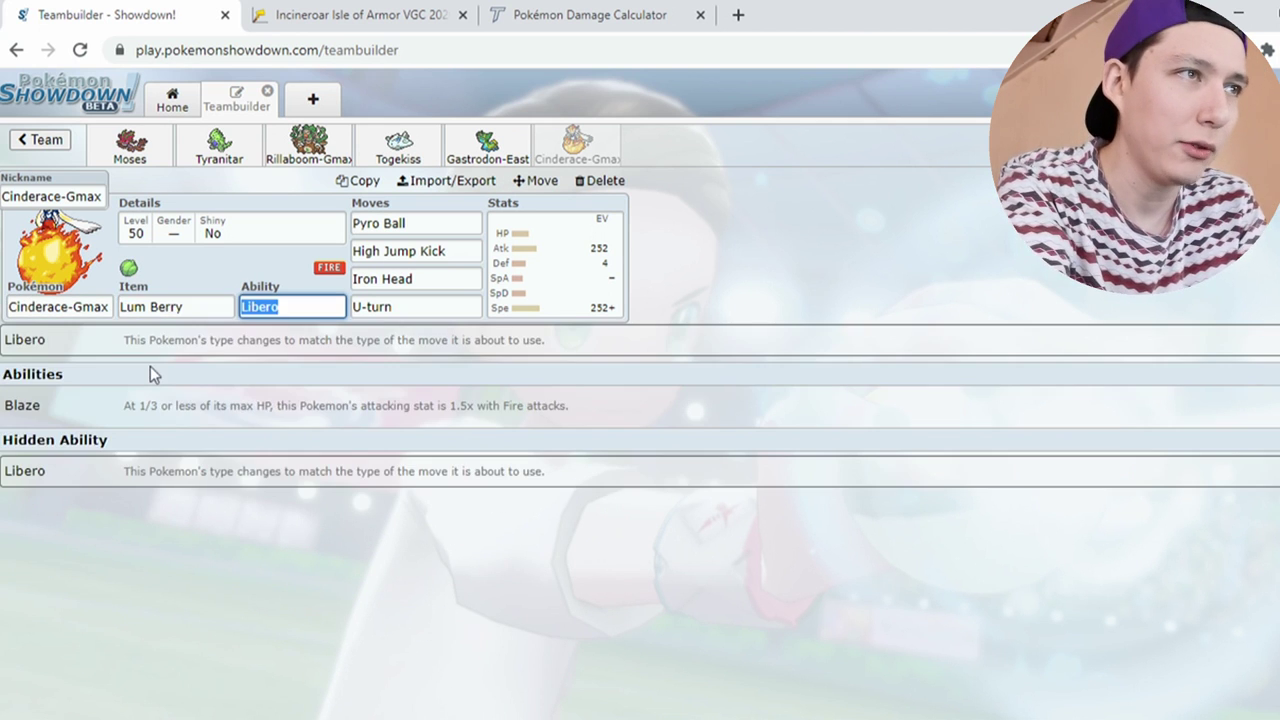
left_click(790, 256)
- Try moving Cinderace-Gmax's 4 Defense EVs to HP, and put them back into Defense
left_click(608, 285)
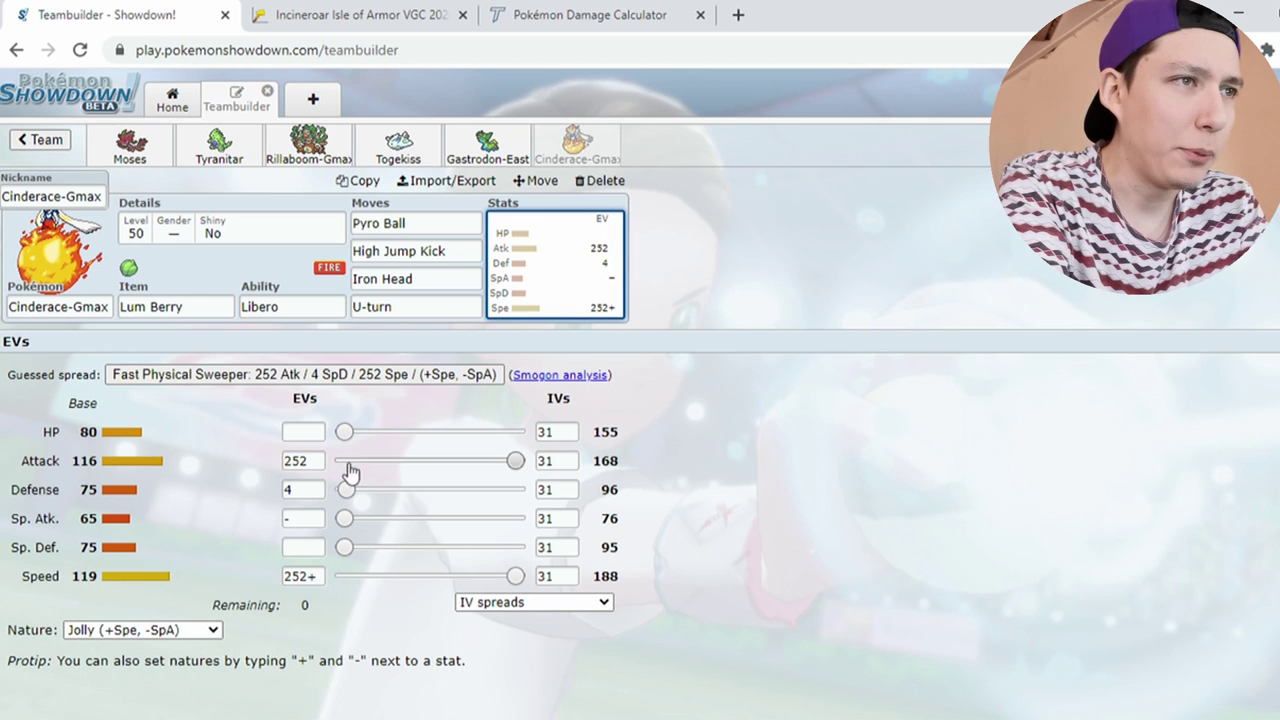
left_click_drag(343, 489, 312, 489)
left_click_drag(344, 431, 348, 432)
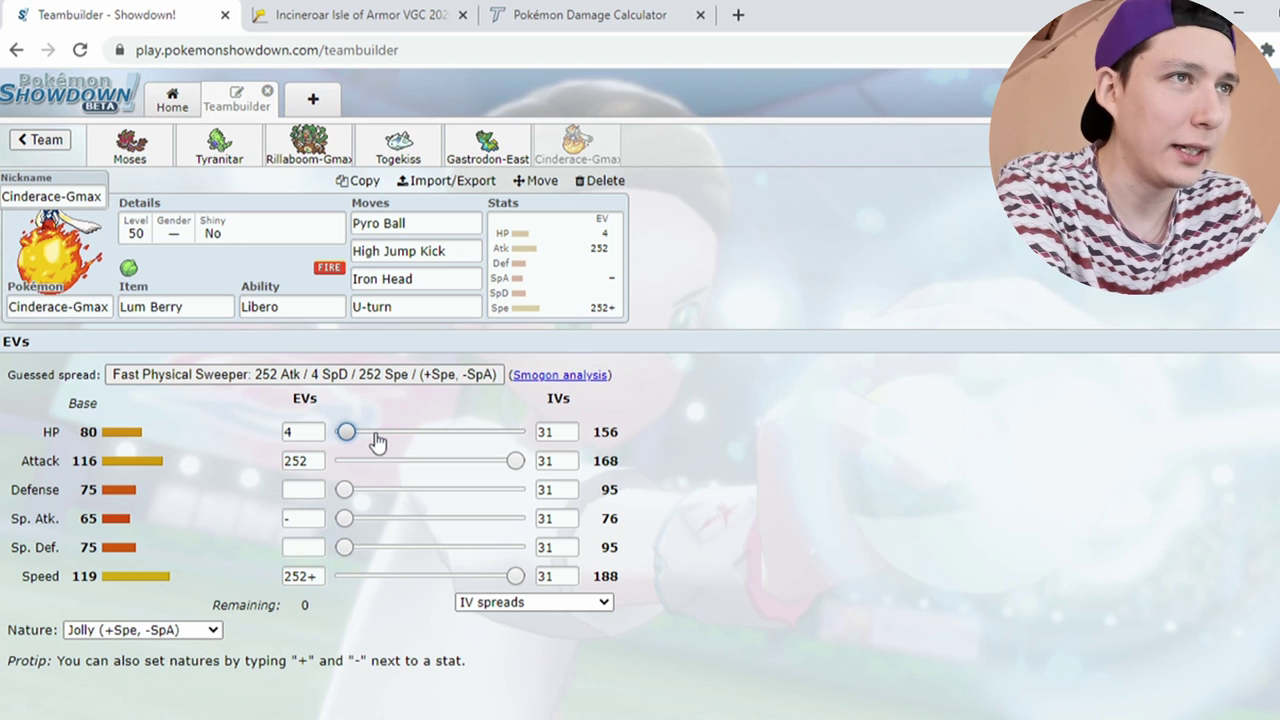
left_click_drag(345, 432, 322, 433)
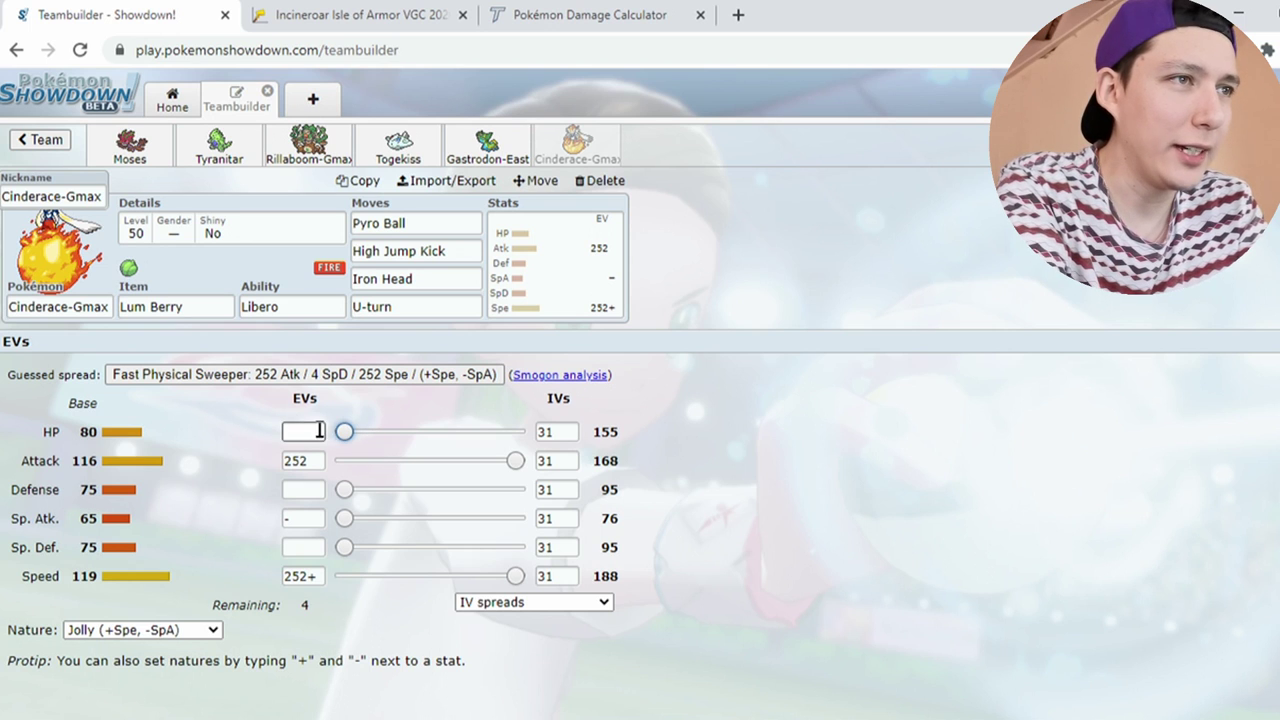
left_click_drag(345, 489, 413, 497)
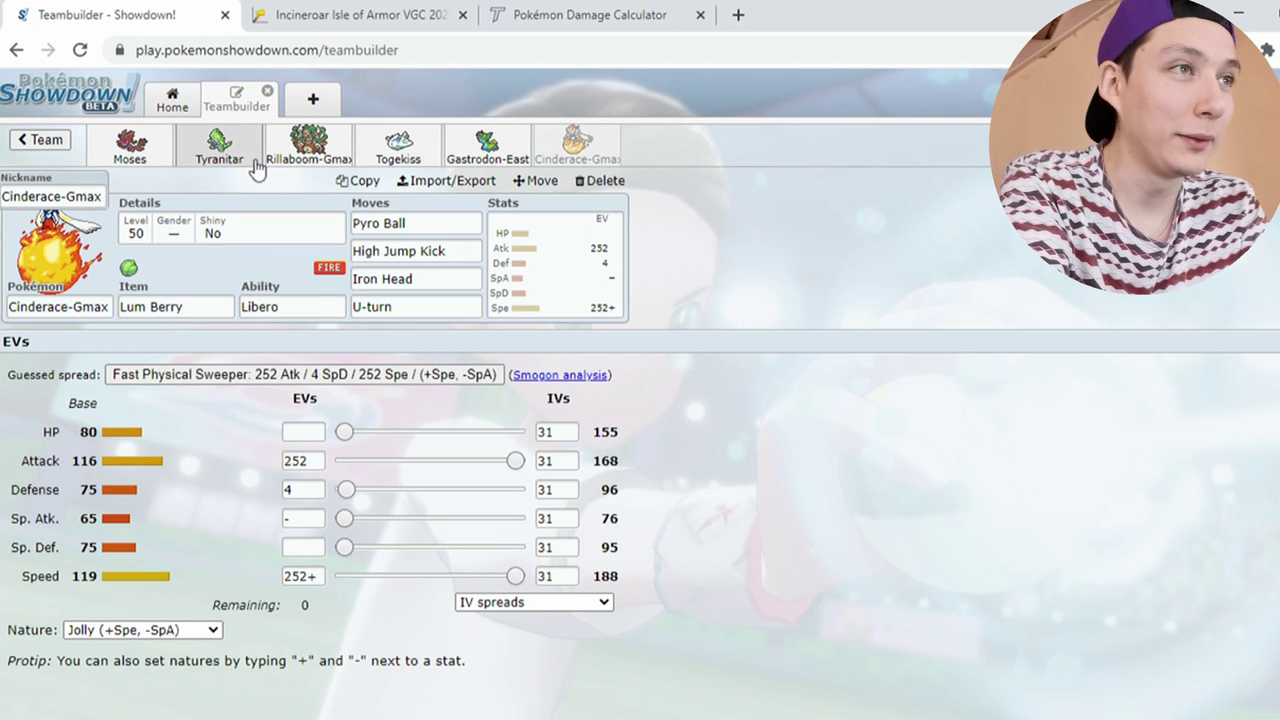
- Review the spreads of Rillaboom-Gmax and Cinderace-Gmax, and open Togekiss's stats
left_click(312, 155)
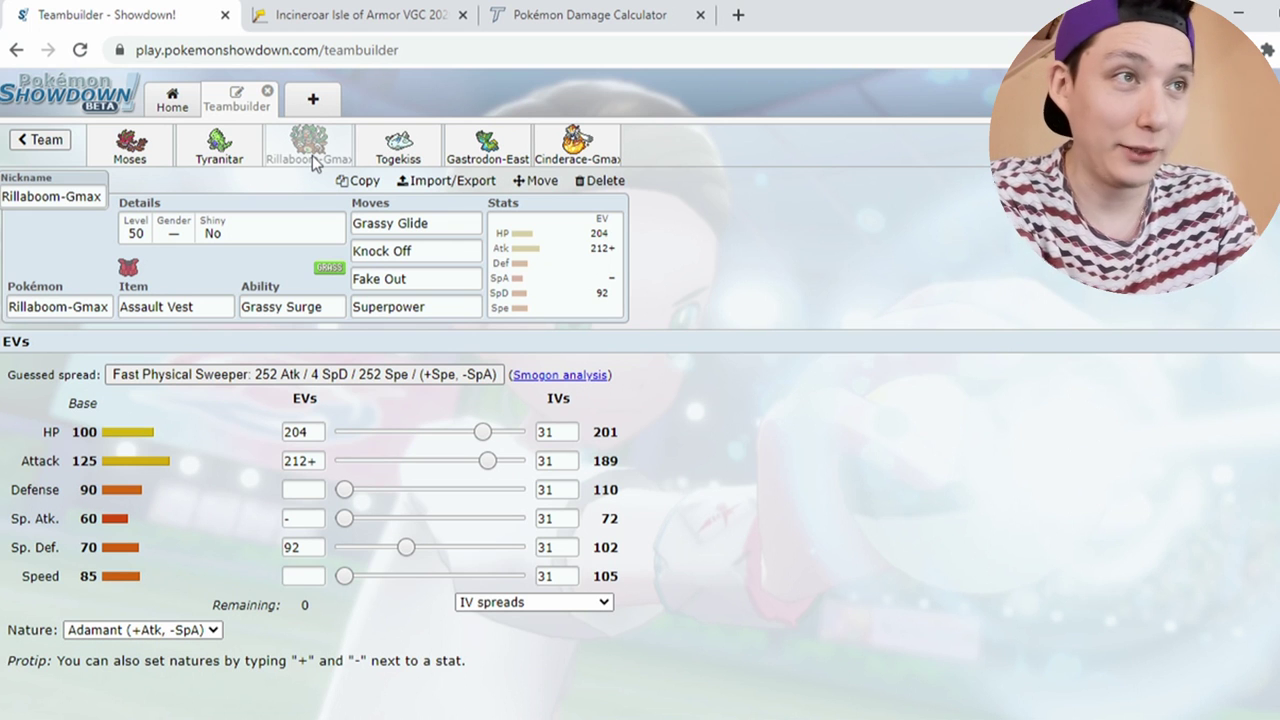
left_click(577, 145)
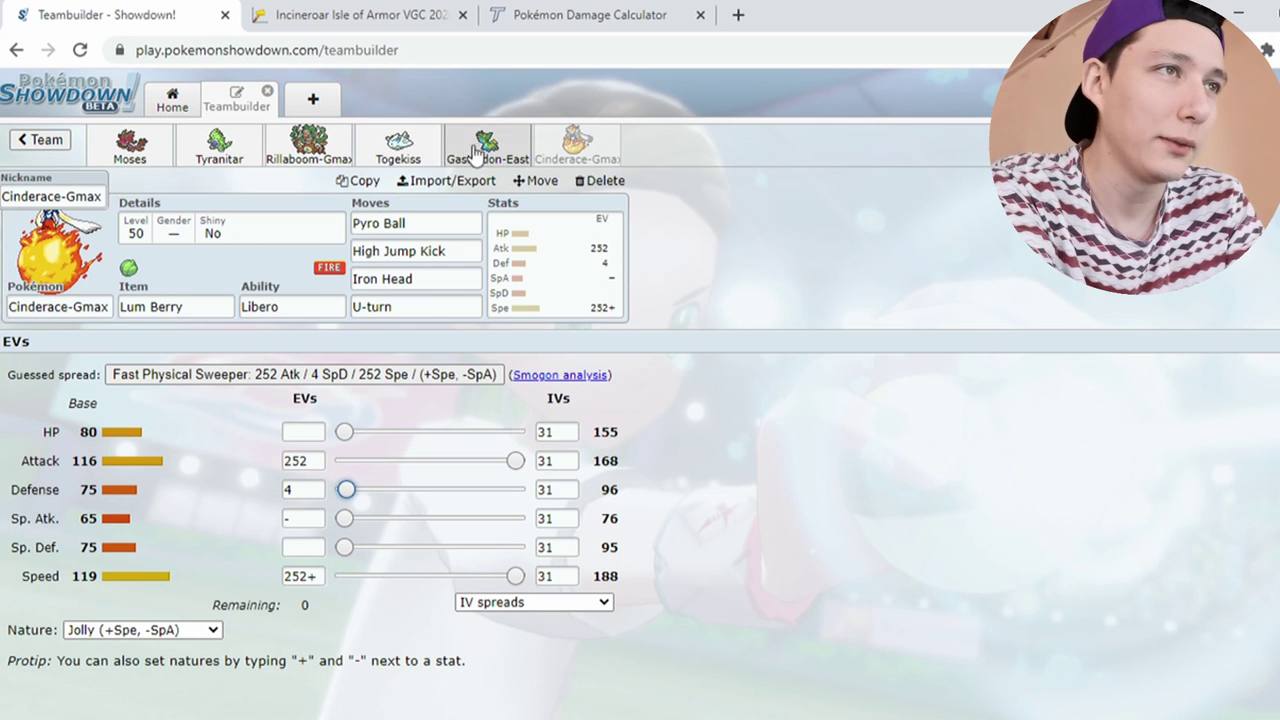
left_click(399, 160)
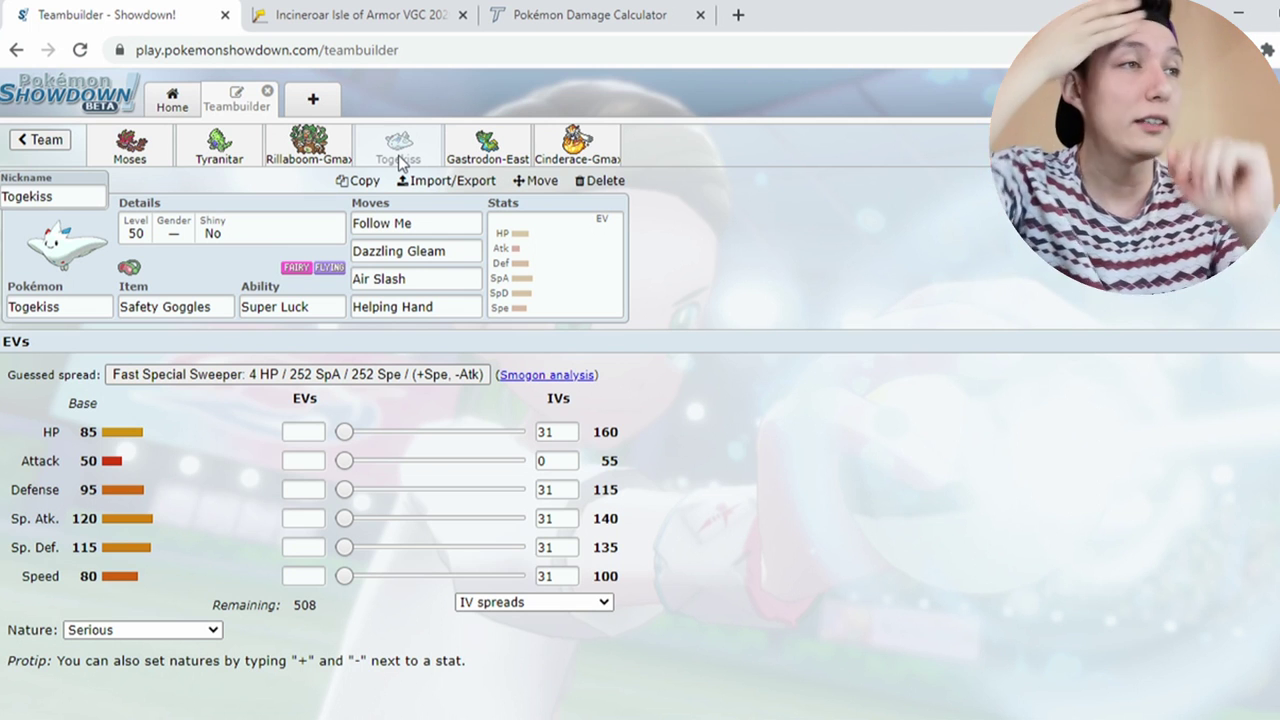
- Switch to Pikalytics and open Cinderace's usage page for Isle of Armor VGC 2020
left_click(592, 14)
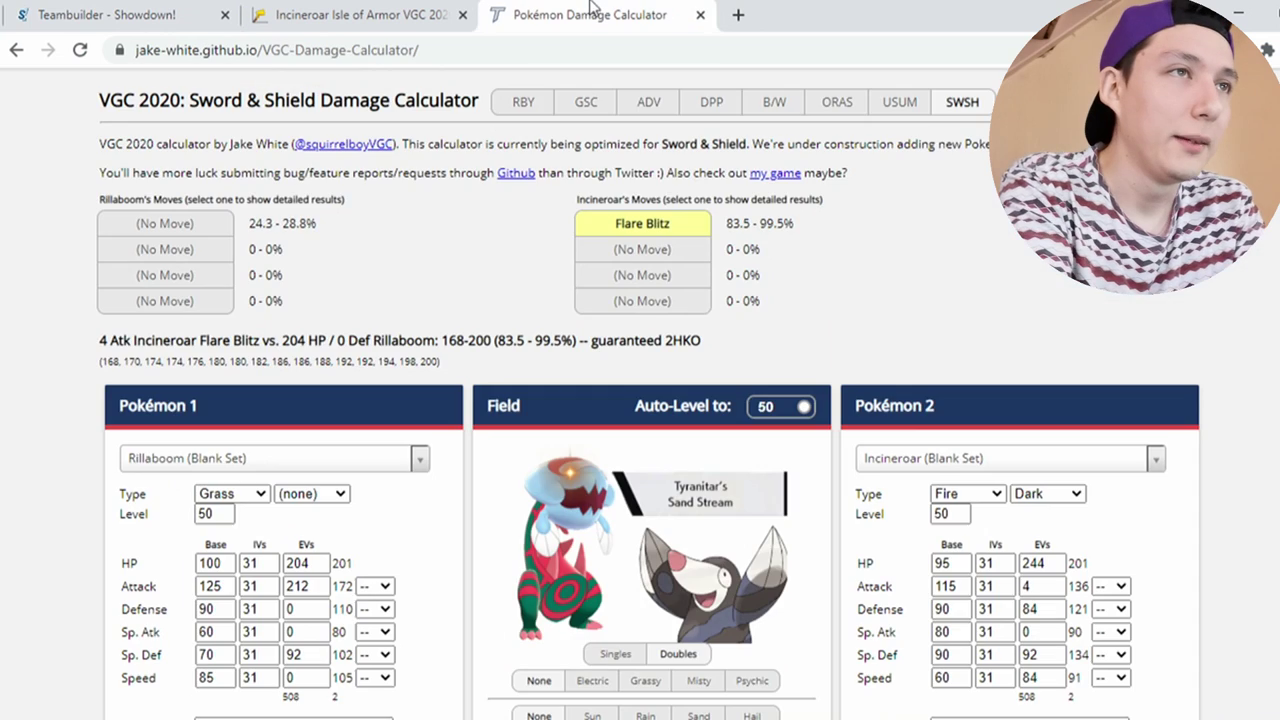
left_click(472, 14)
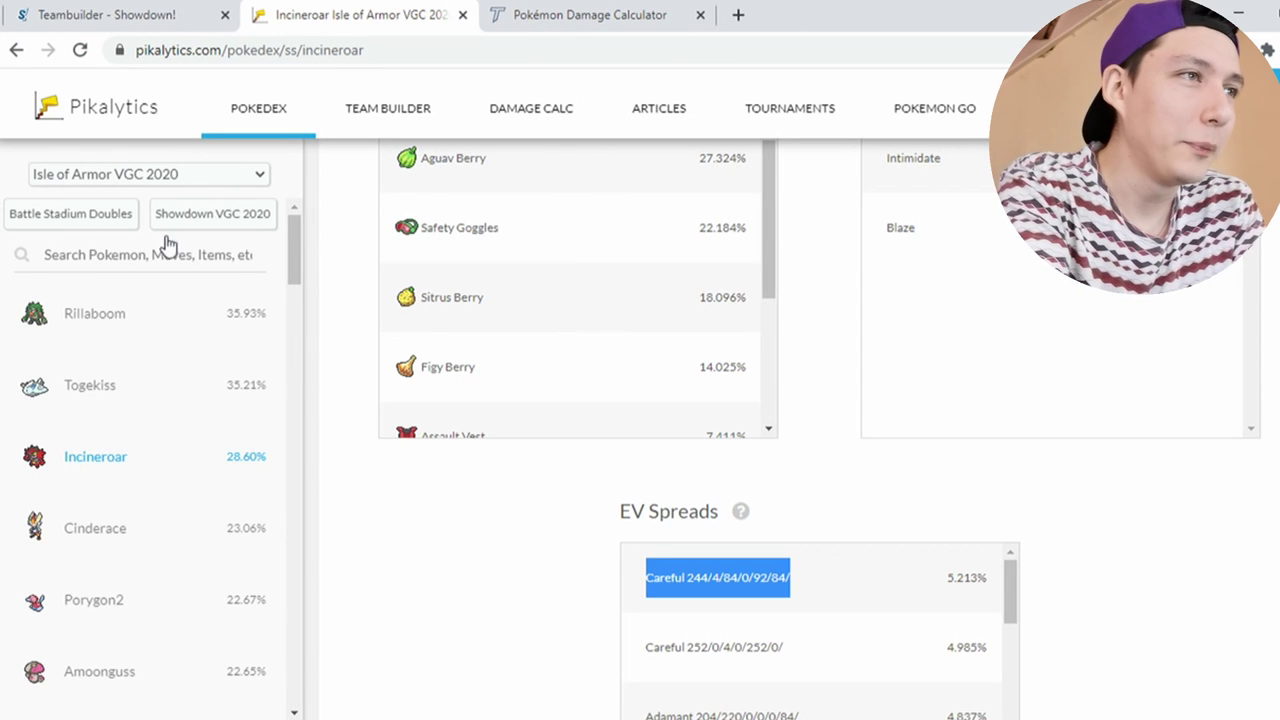
left_click(119, 548)
left_click(119, 548)
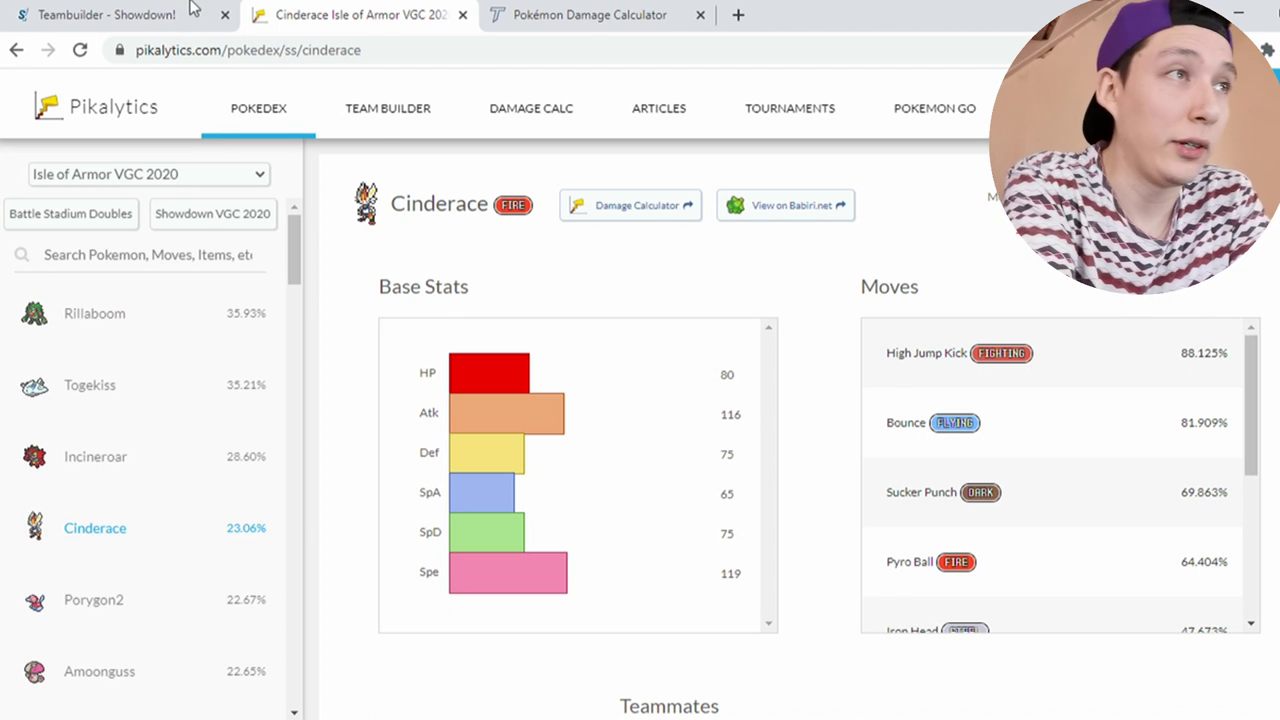
- Compare Togekiss's empty spread in the Showdown teambuilder with the Pikalytics usage page, and return to the teambuilder
left_click(118, 10)
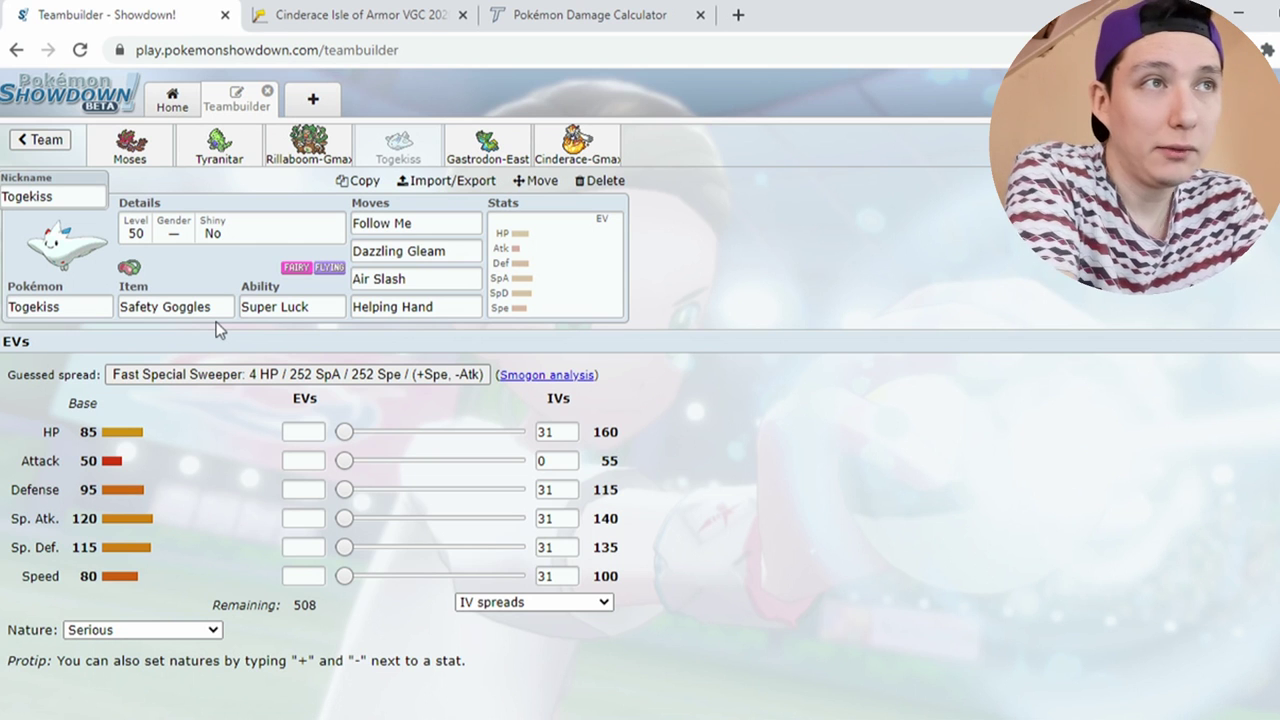
left_click(371, 12)
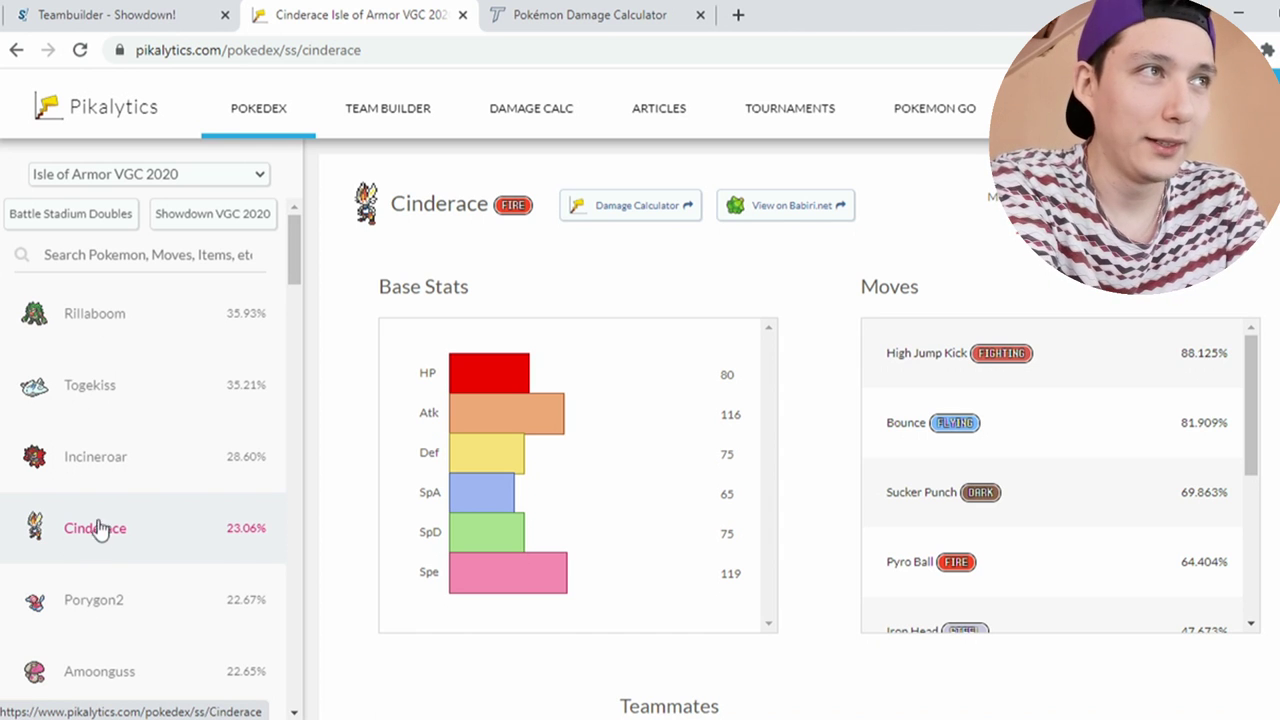
left_click(141, 10)
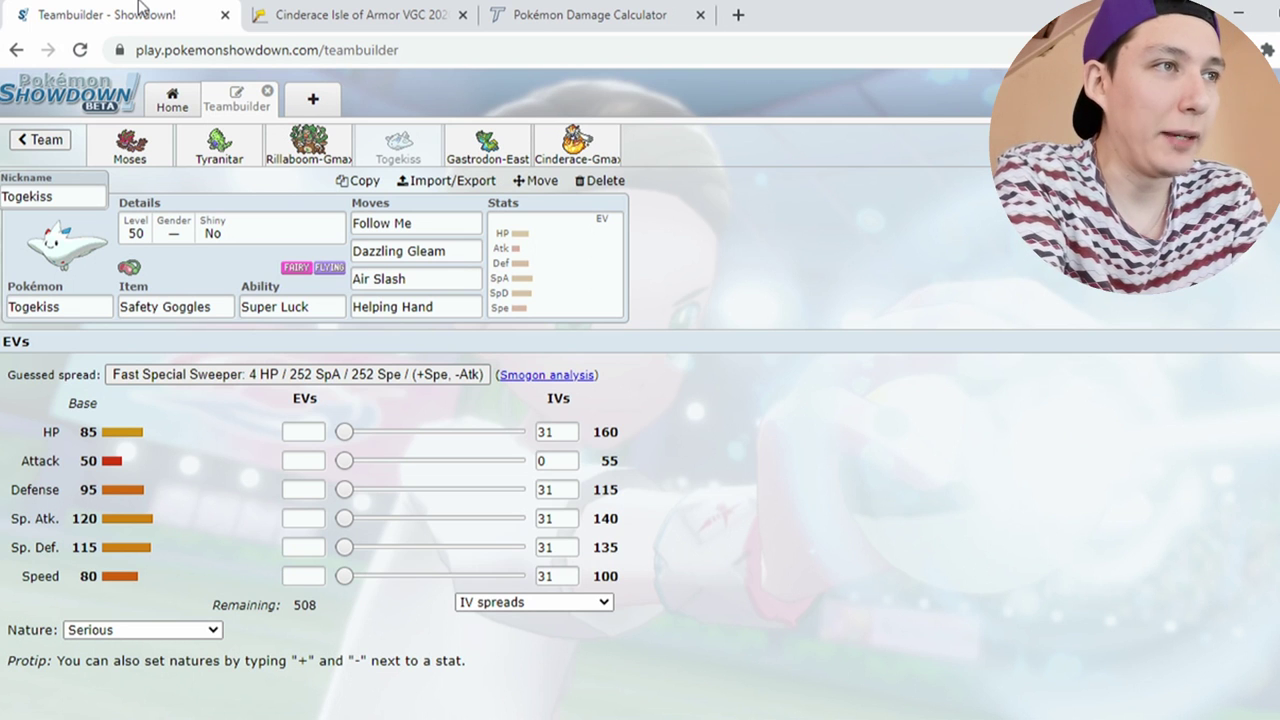
- Set Togekiss's EVs to 228 HP, 124 Defense and 156 Sp. Atk
left_click(445, 305)
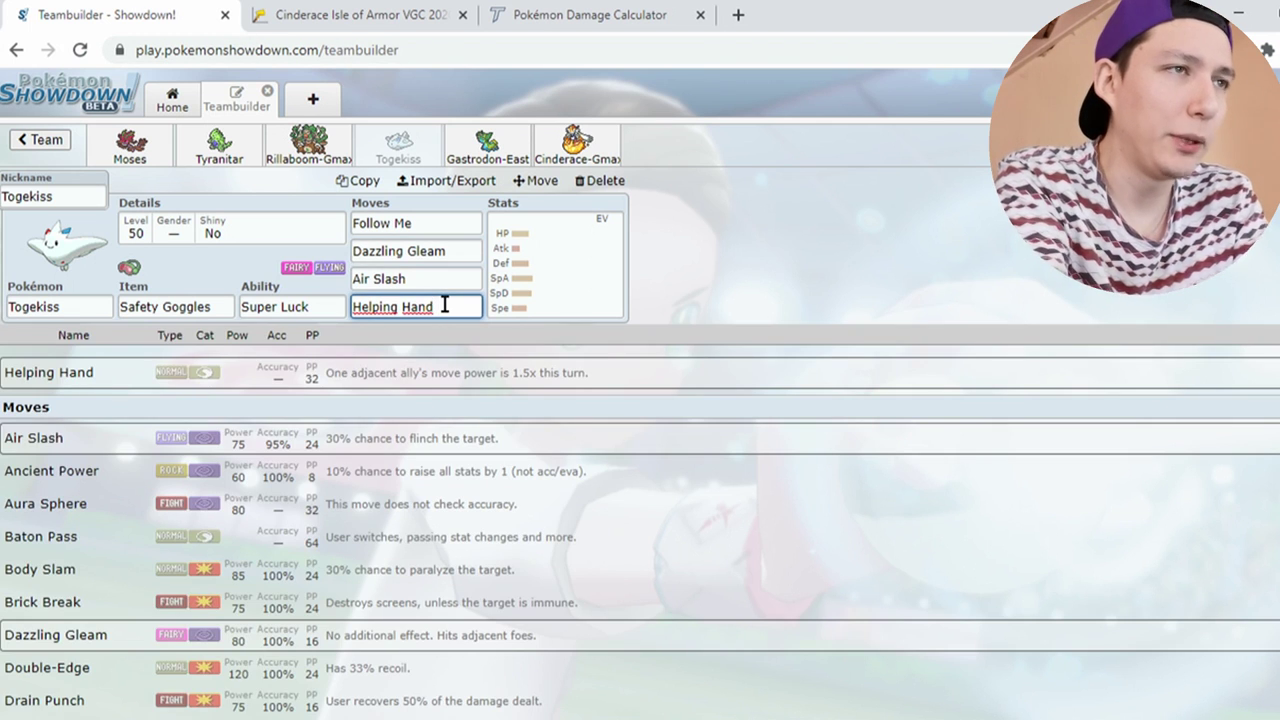
left_click(530, 265)
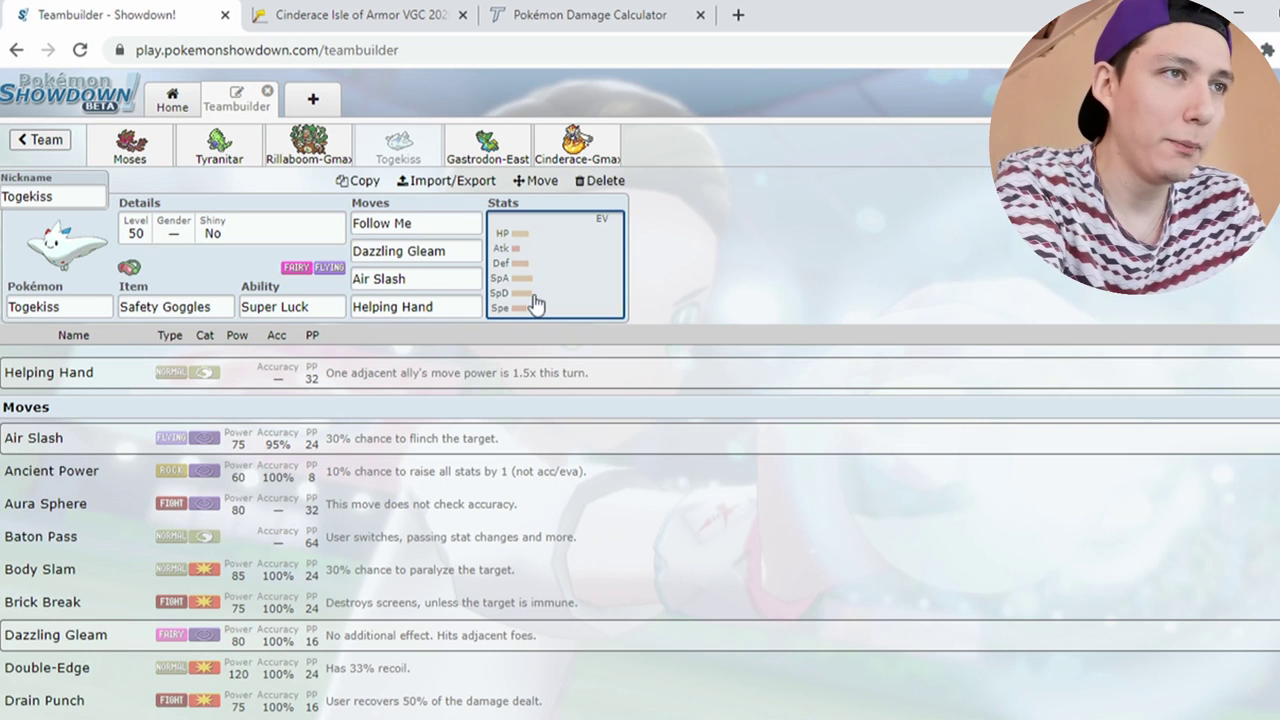
left_click_drag(344, 432, 498, 440)
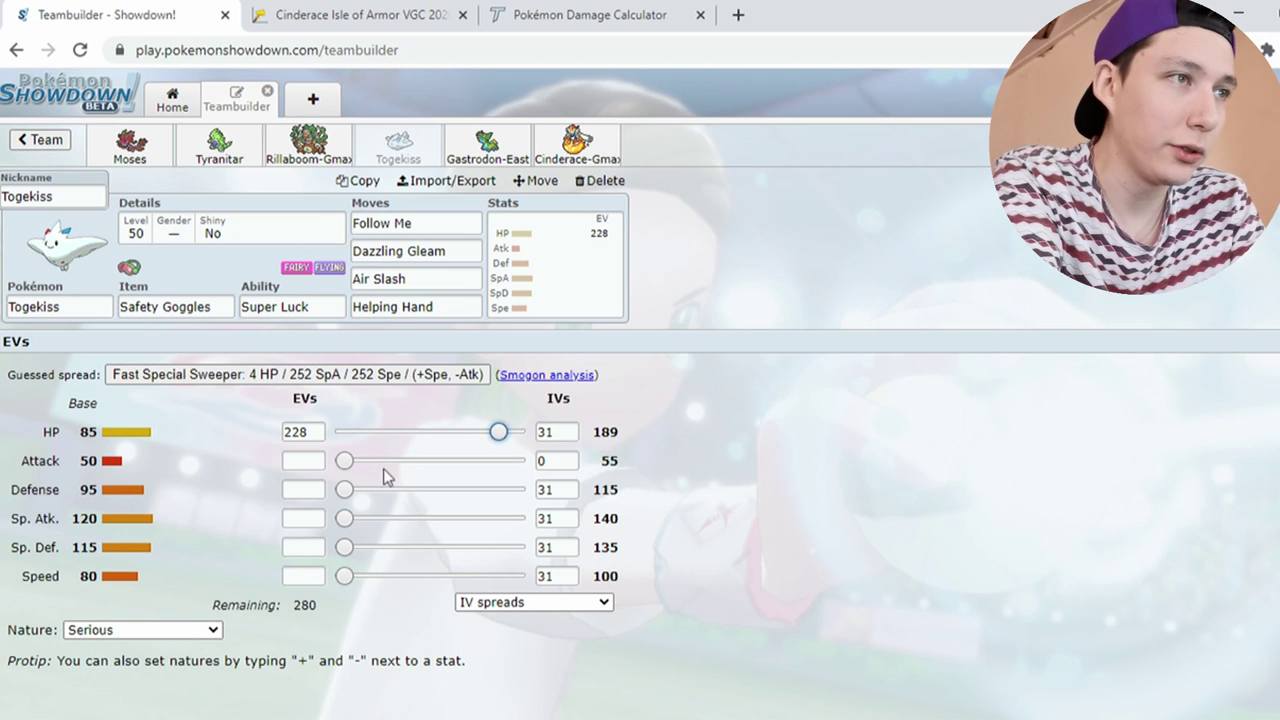
left_click_drag(345, 489, 428, 491)
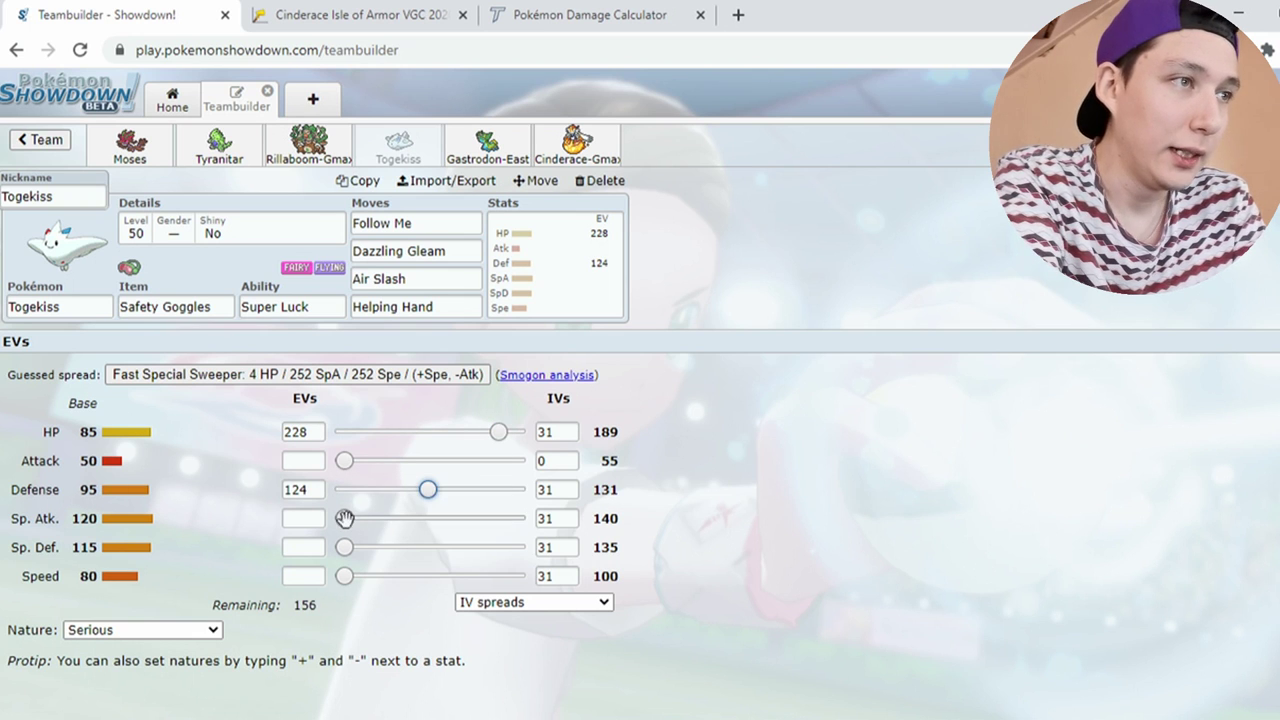
left_click_drag(344, 519, 449, 518)
- Give Togekiss a Bold nature by marking Defense as raised and Attack as lowered
left_click(318, 489)
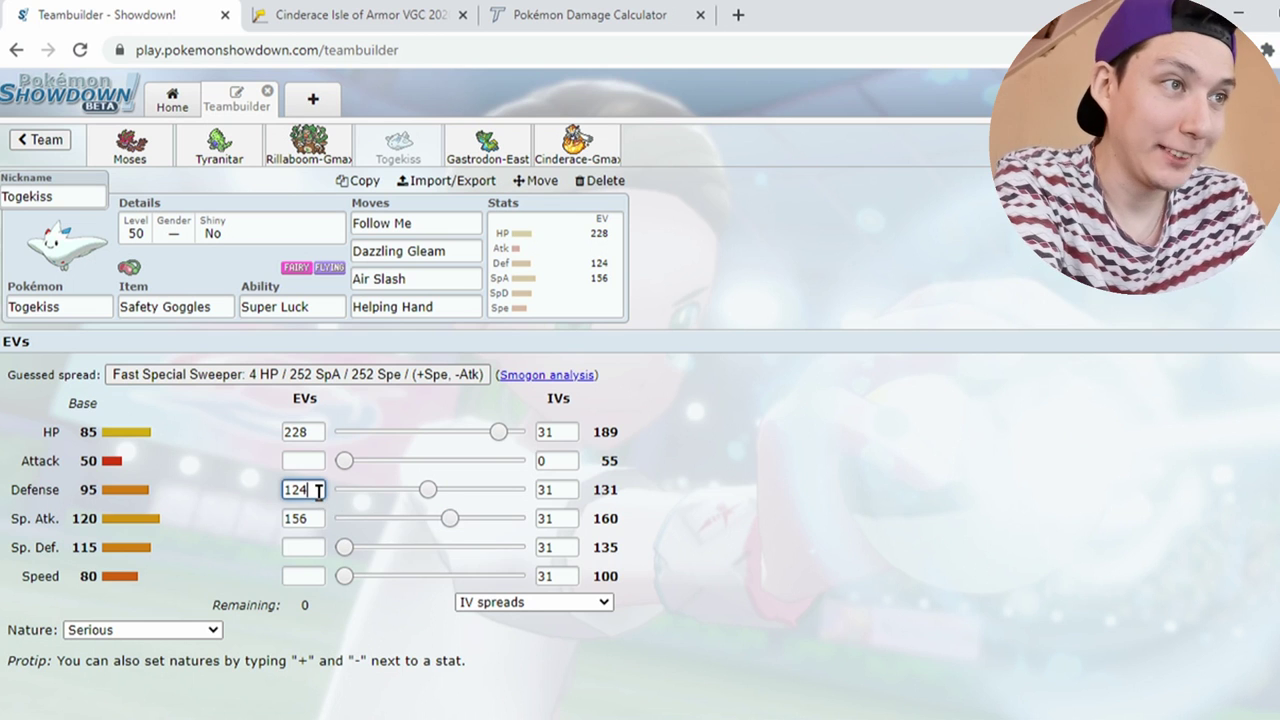
type("+")
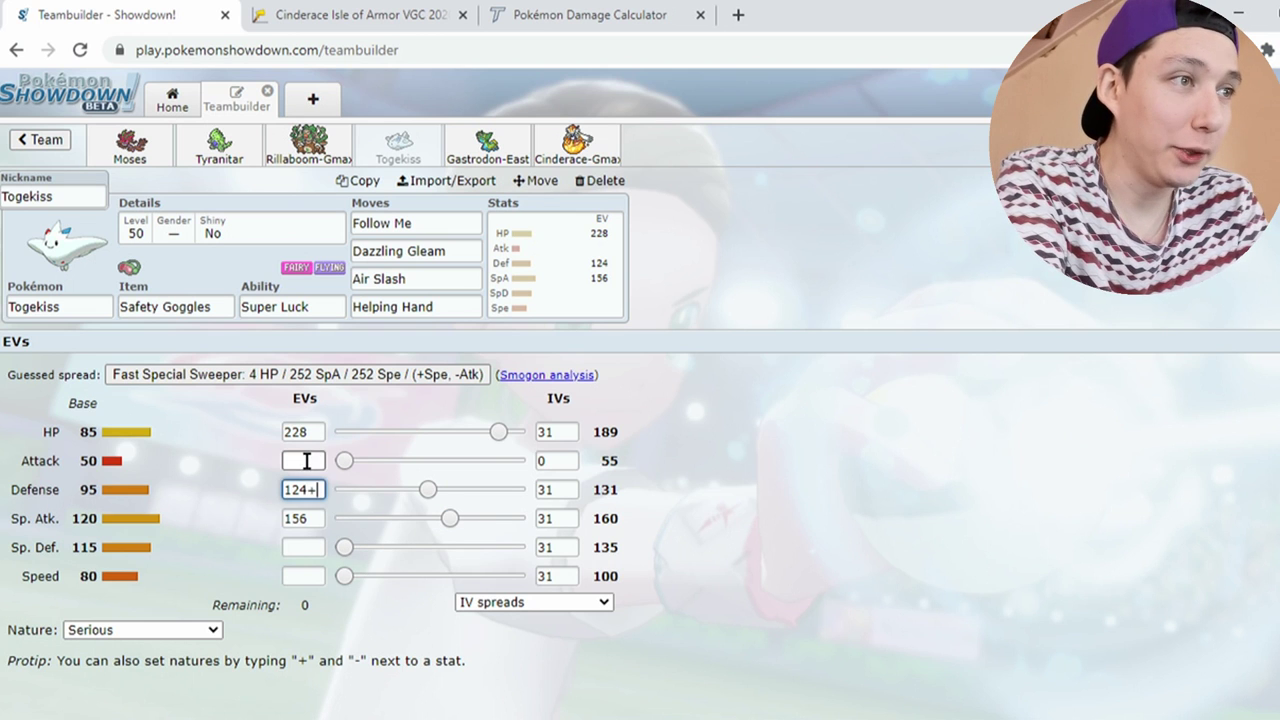
left_click(305, 460)
type("-")
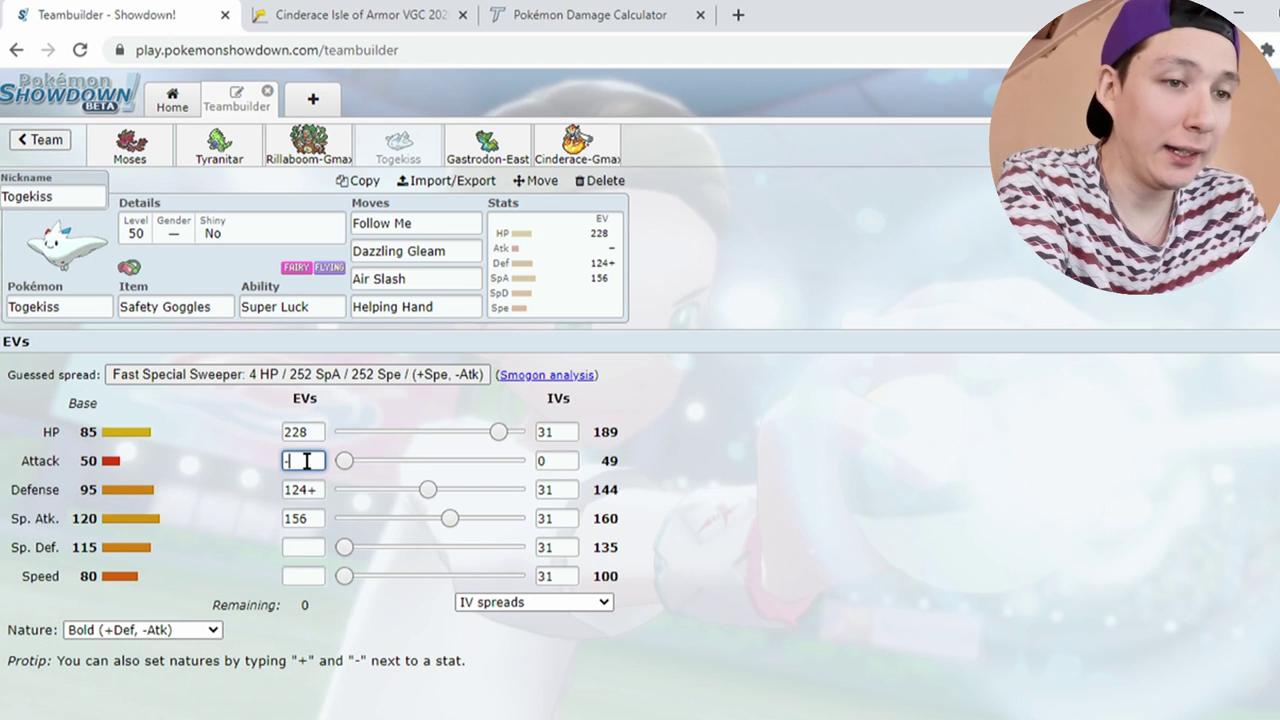
- Change Togekiss's held item to Babiri Berry and reopen its stats
left_click(209, 308)
type("uabi")
key("Return")
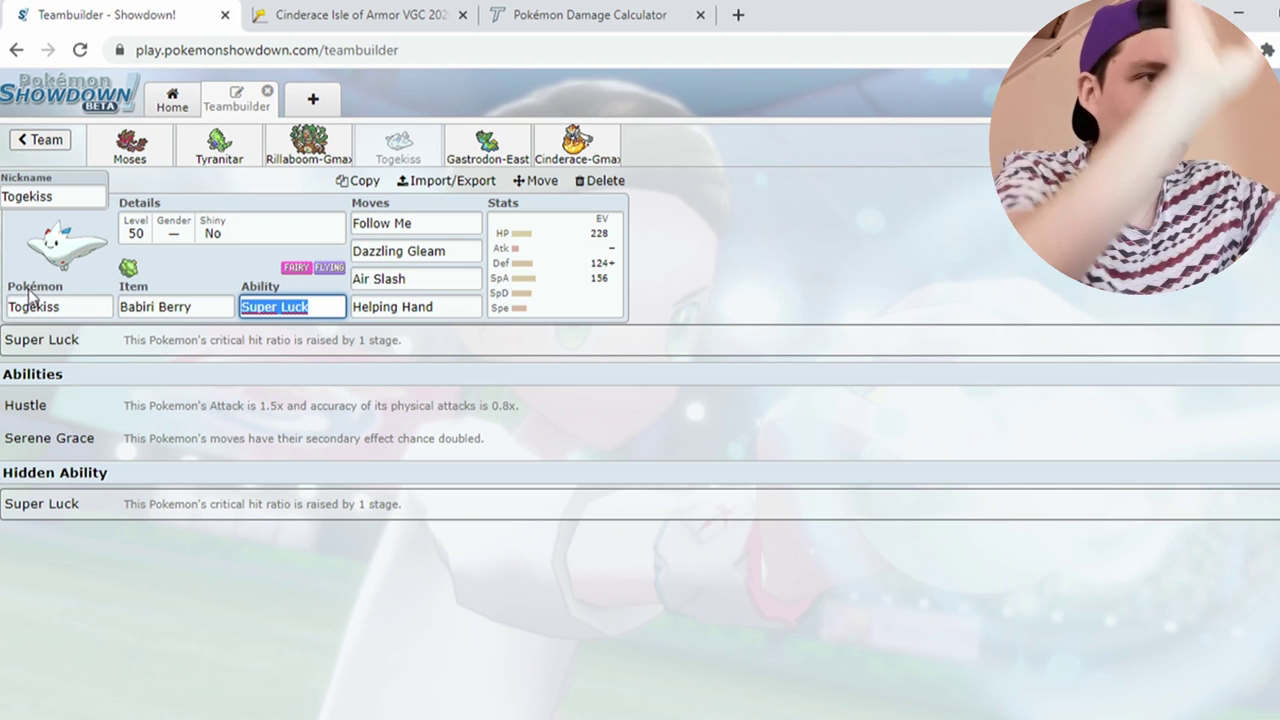
left_click(560, 266)
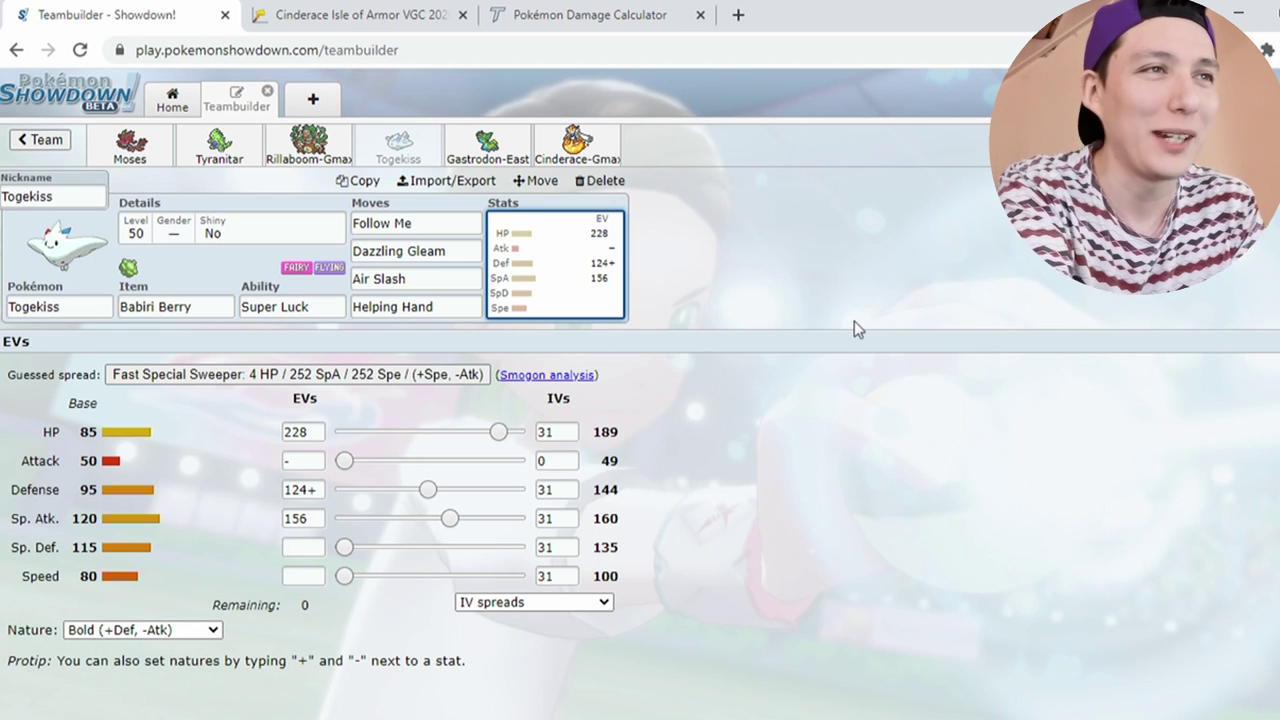
- Review the spreads of Cinderace-Gmax and Togekiss, check the Pikalytics usage list, and return to the Showdown teambuilder
left_click(612, 166)
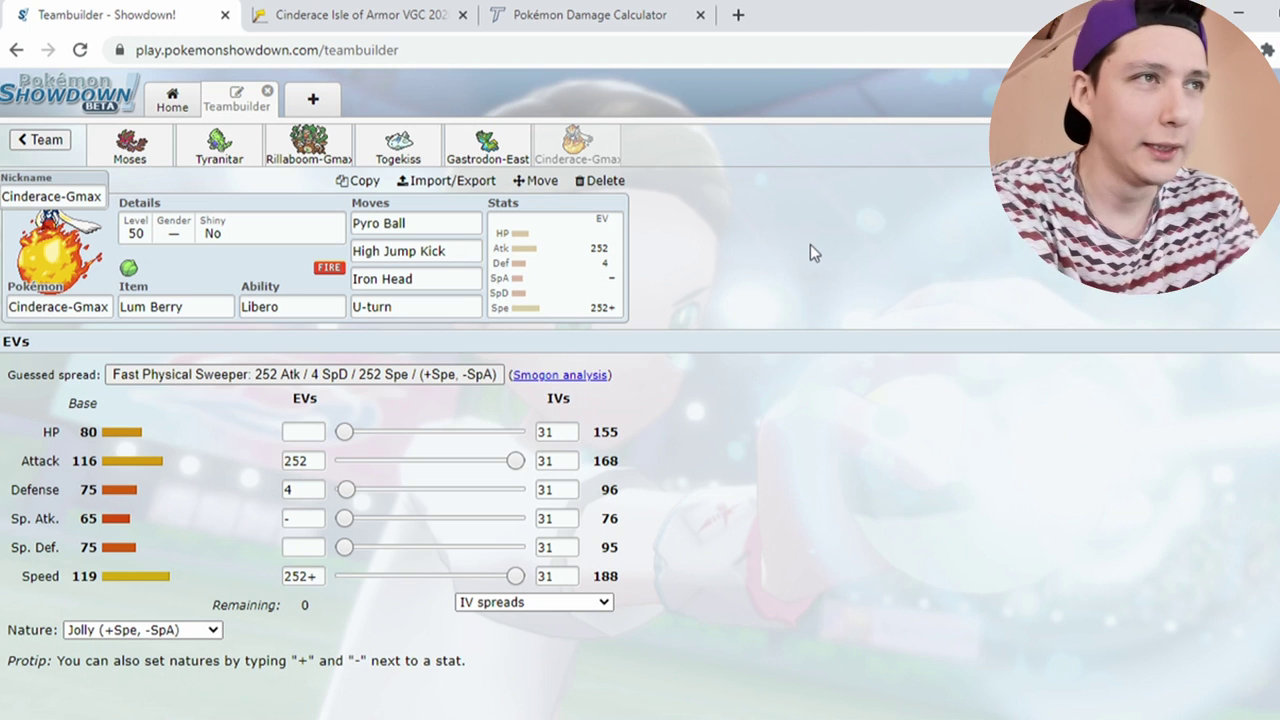
left_click(410, 148)
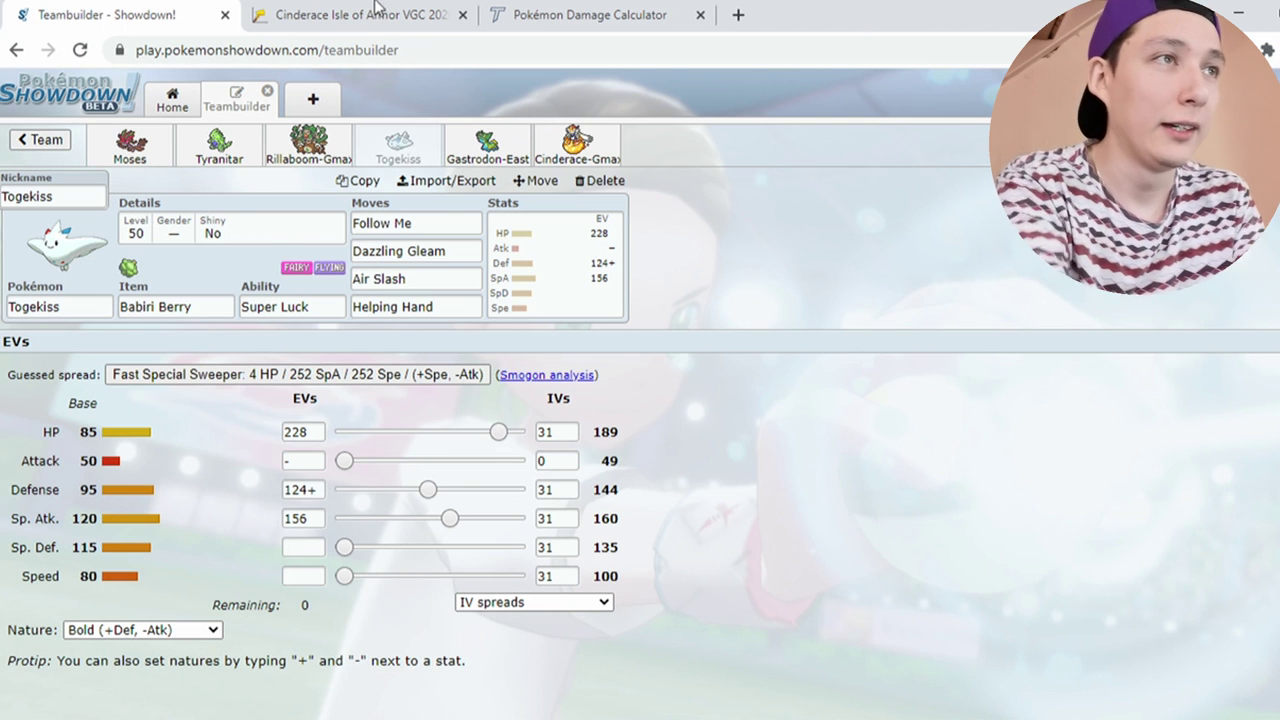
left_click(321, 12)
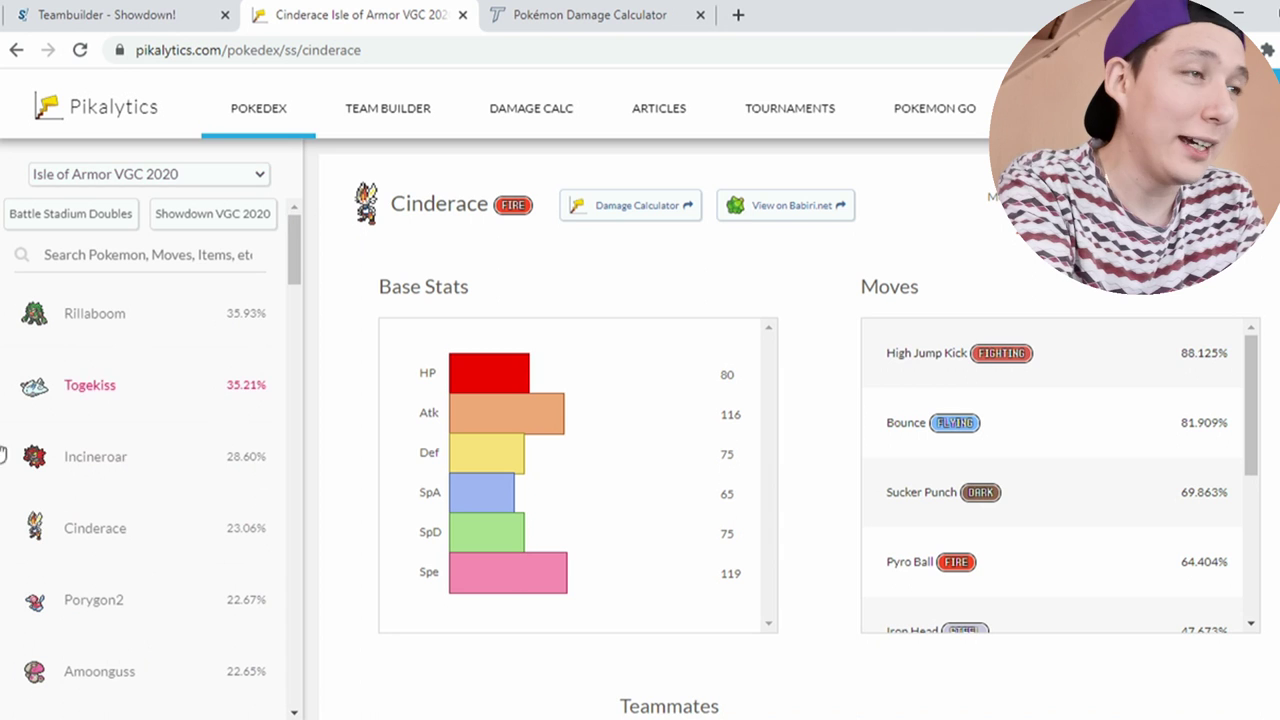
left_click(55, 12)
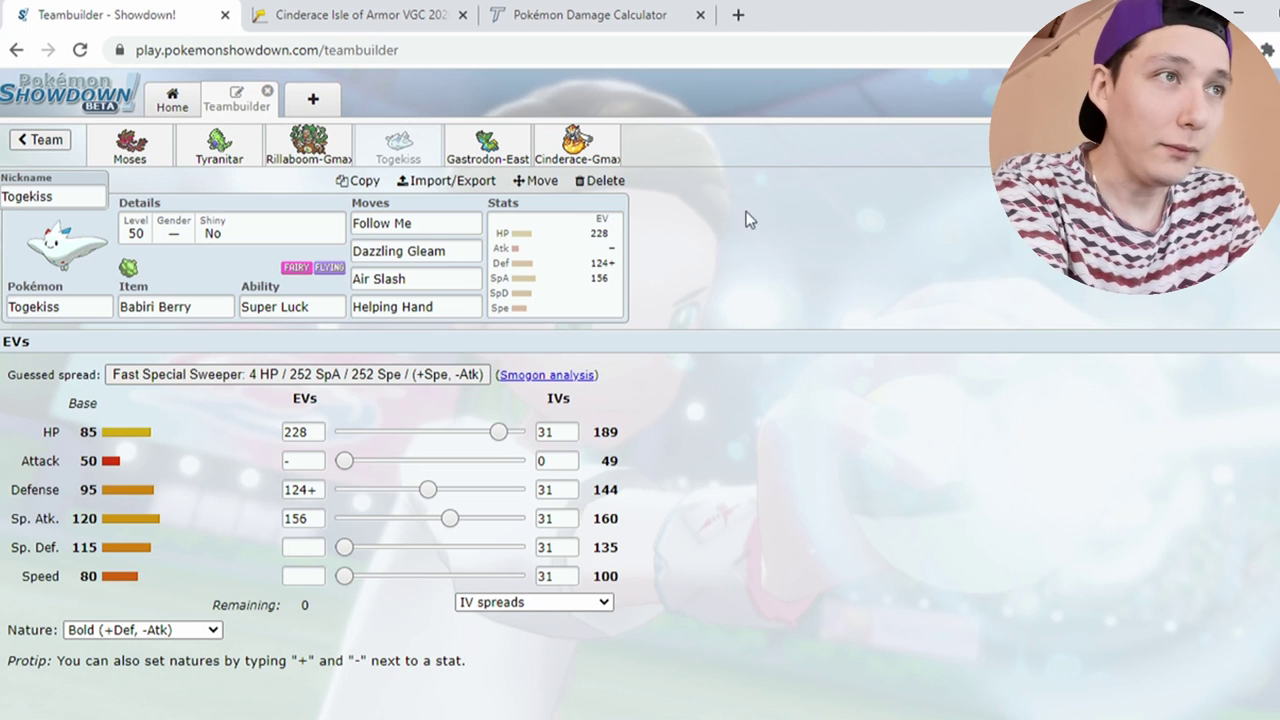
- Open Gastrodon-East's stats and set its HP EVs to 244
left_click(468, 140)
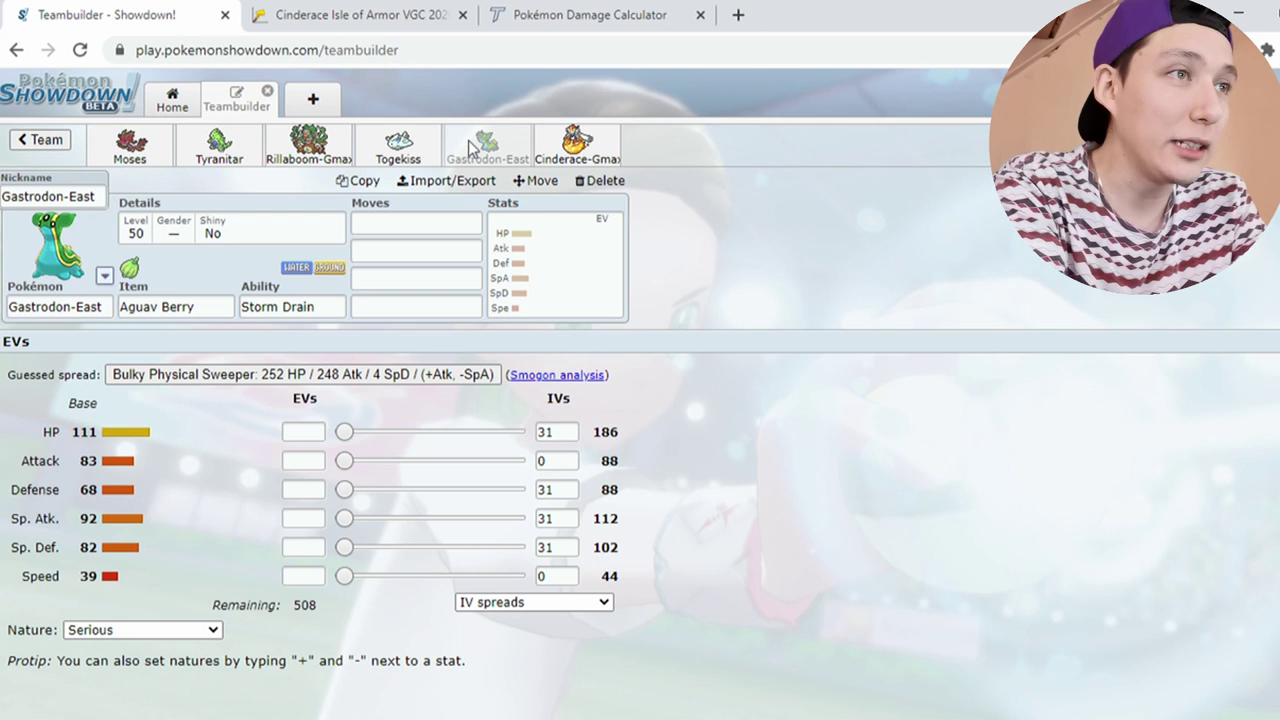
left_click(528, 284)
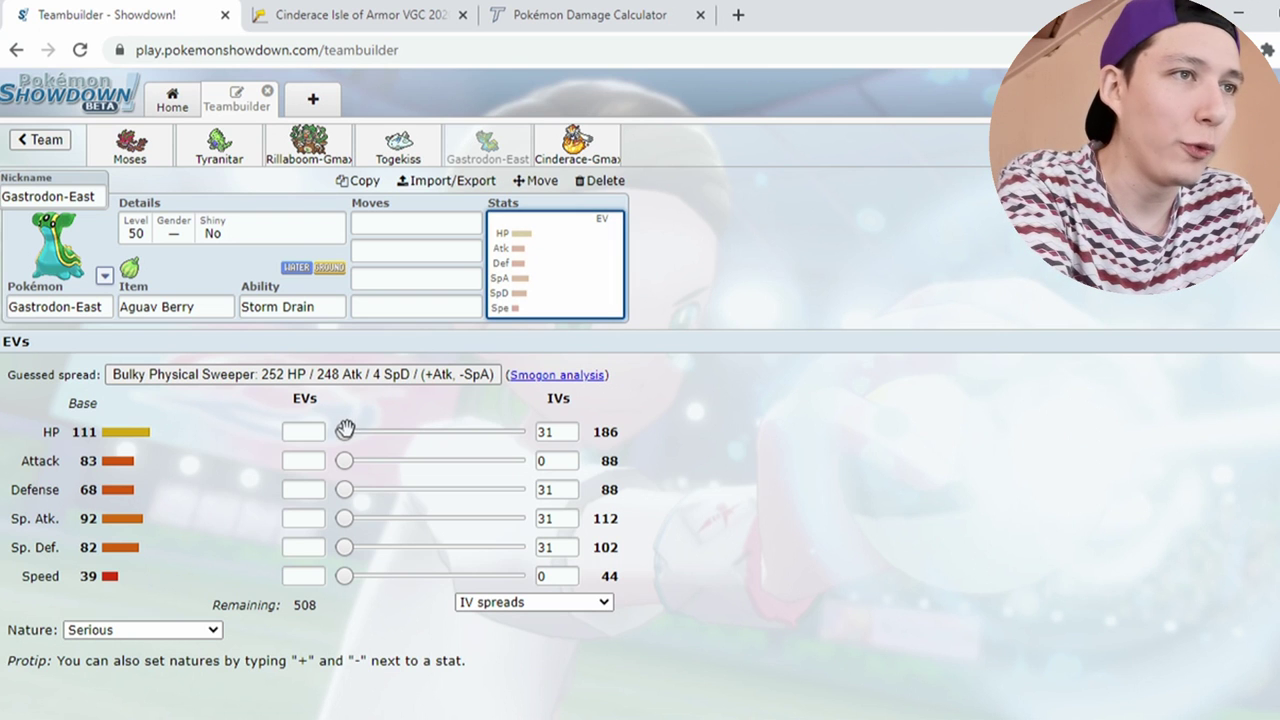
left_click_drag(346, 428, 523, 418)
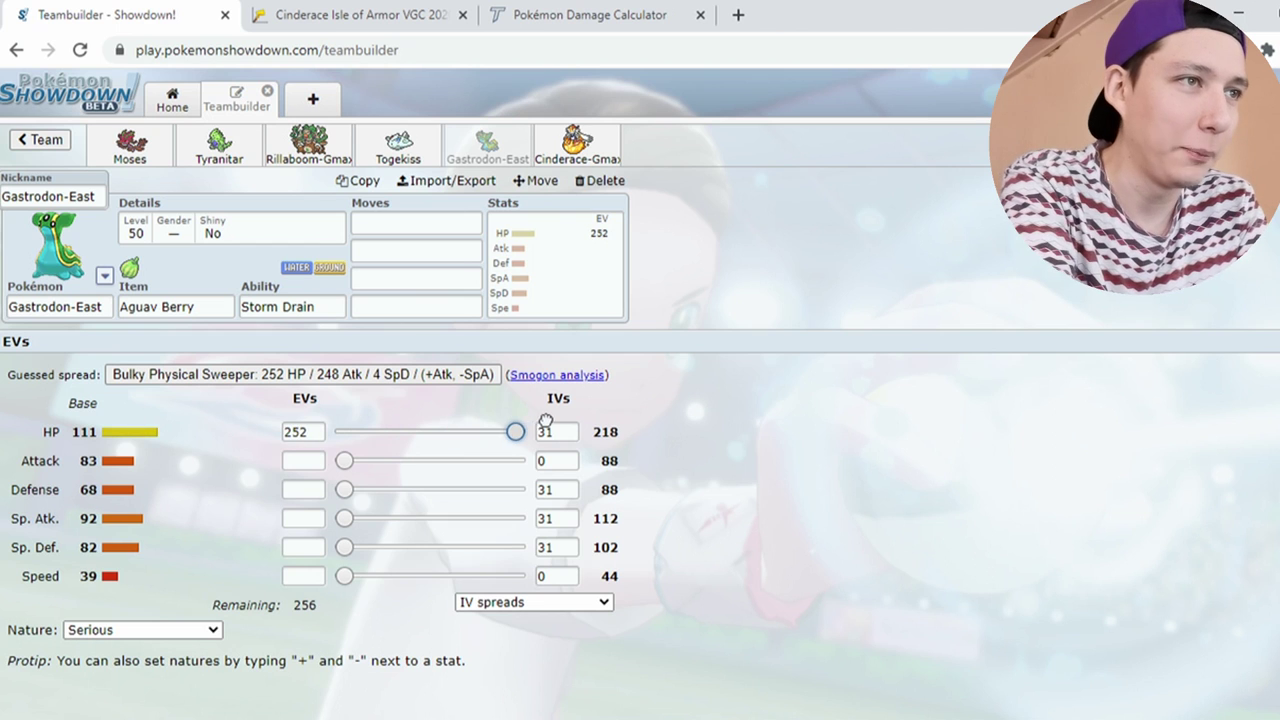
left_click_drag(516, 420, 517, 423)
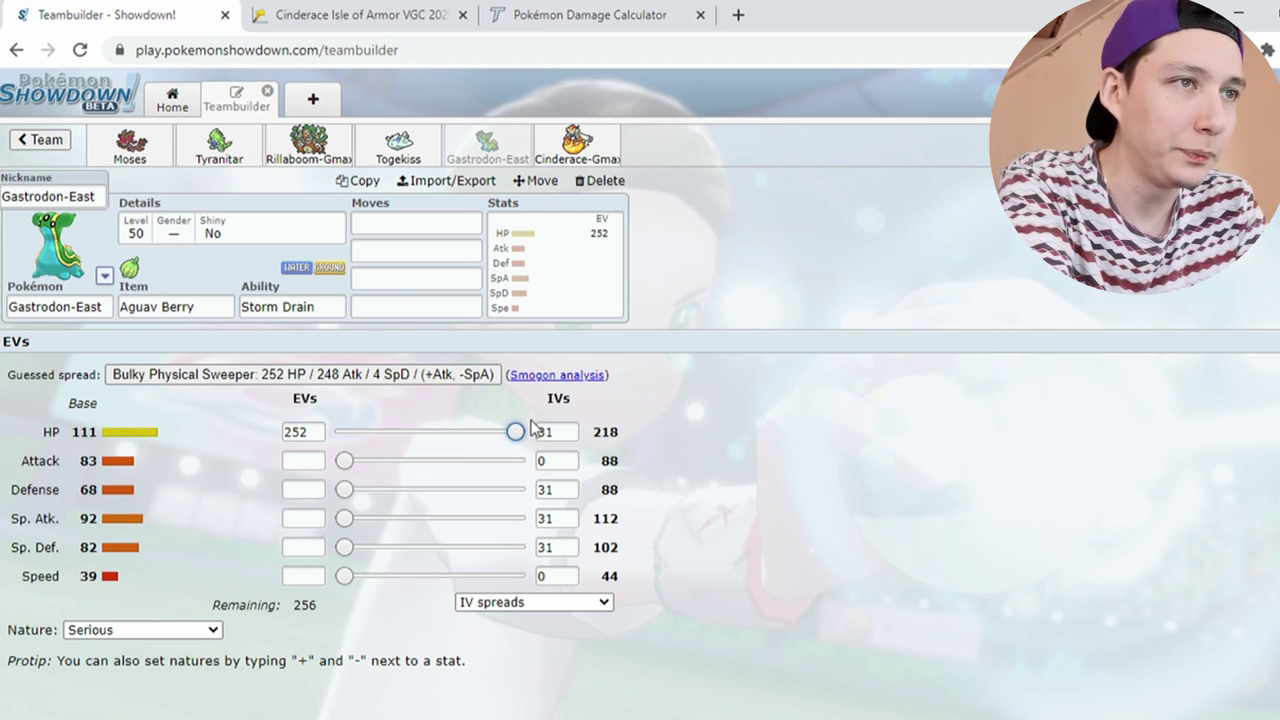
left_click_drag(514, 430, 510, 431)
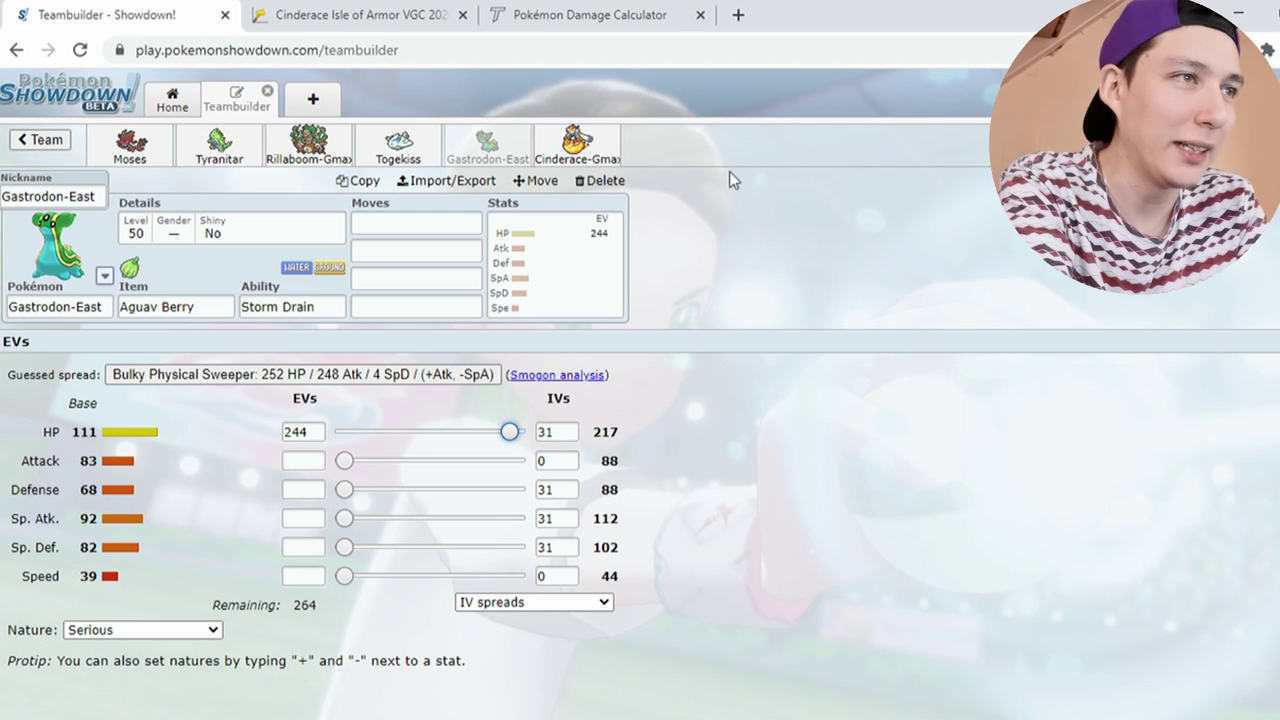
- Switch to the VGC damage calculator and load Gastrodon's Default Set as Pokémon 1
left_click(611, 14)
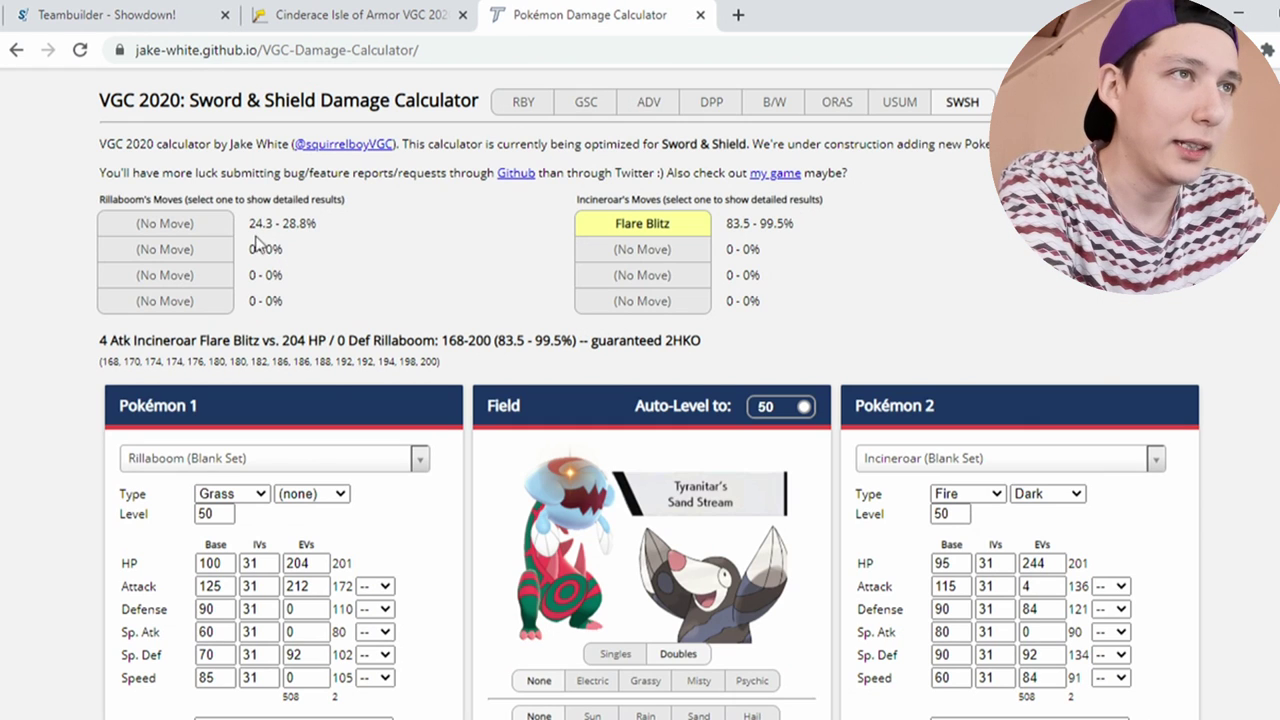
left_click(412, 462)
type("gastr")
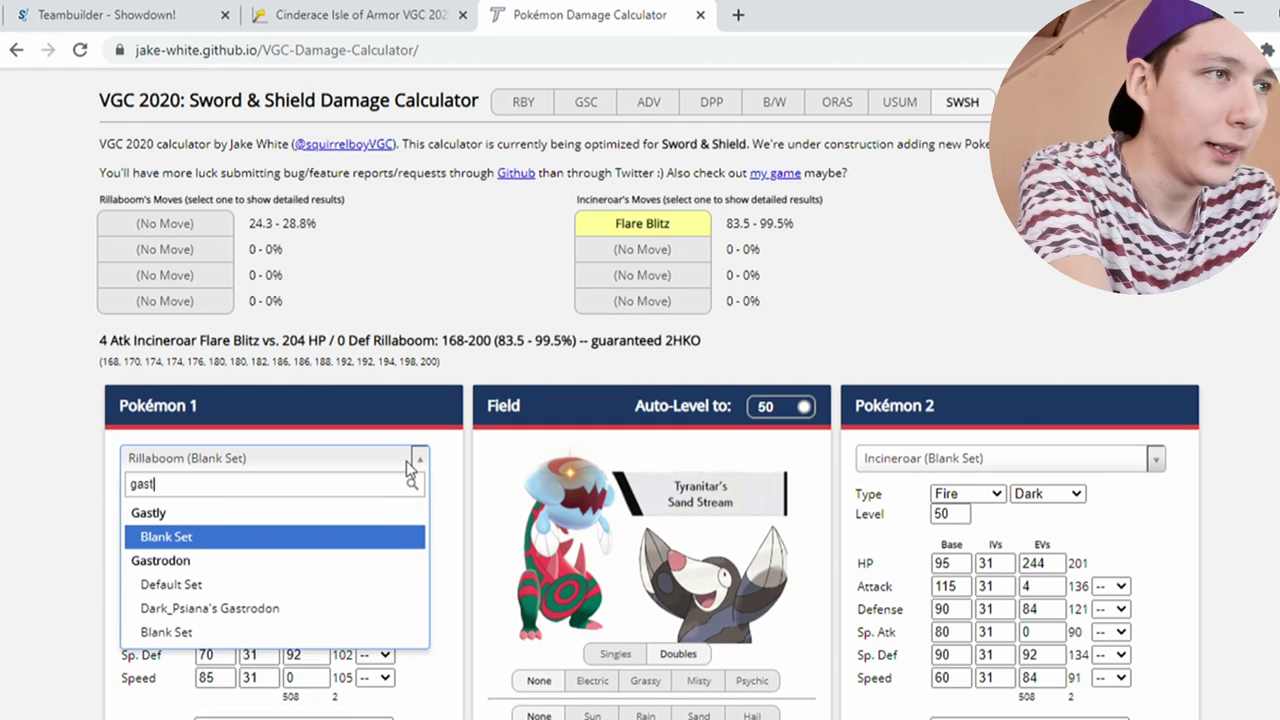
left_click(271, 537)
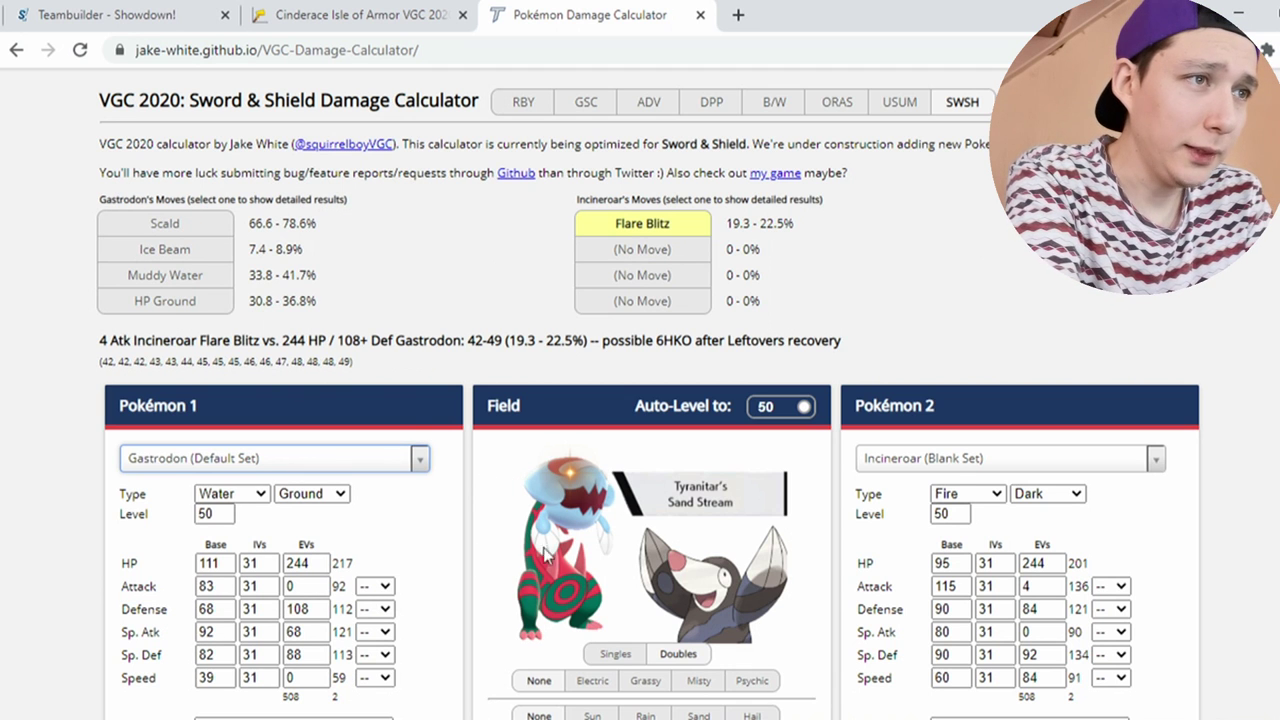
- Replace Muddy Water with Earth Power in Gastrodon's moves
scroll(476, 555, "down", 3)
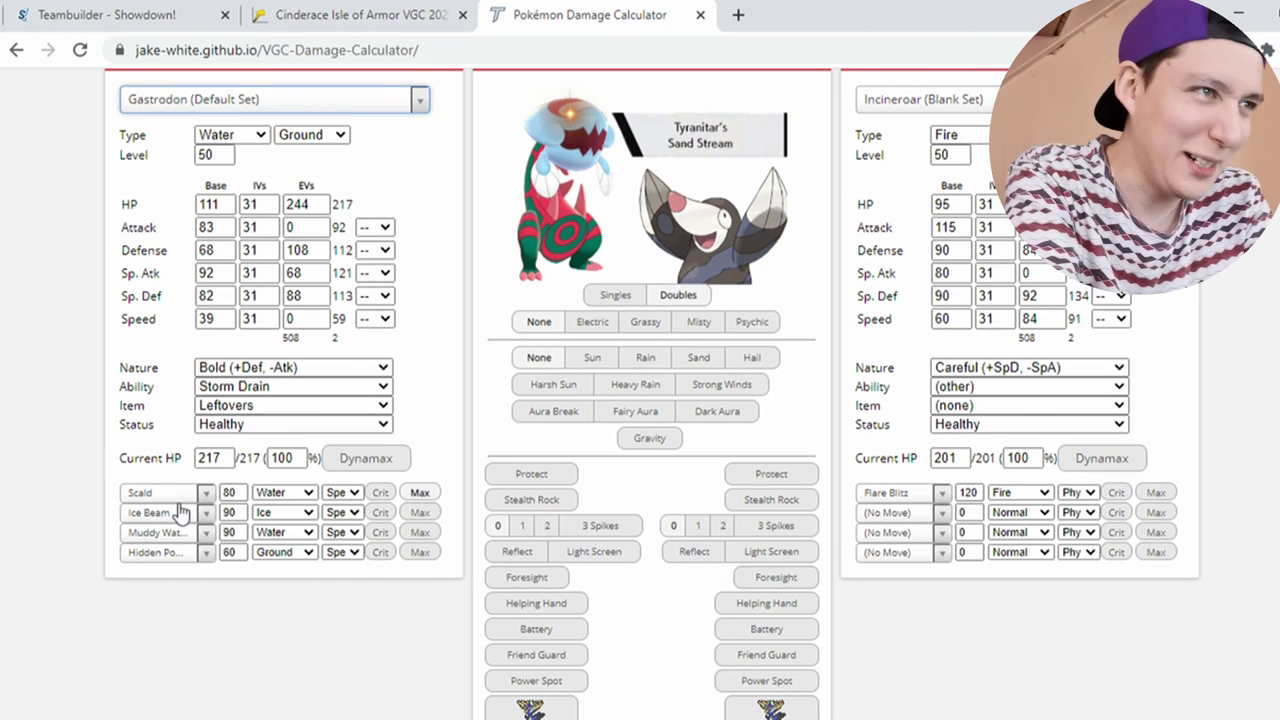
left_click(206, 537)
type("e")
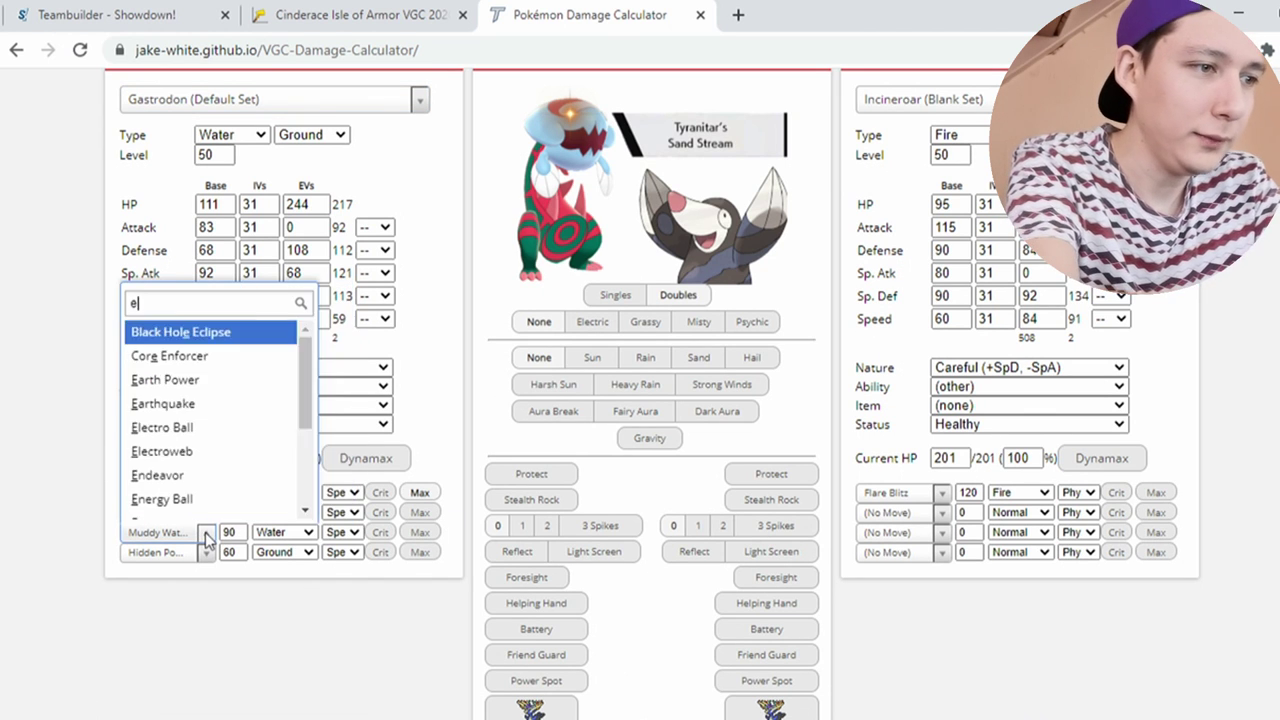
type("art")
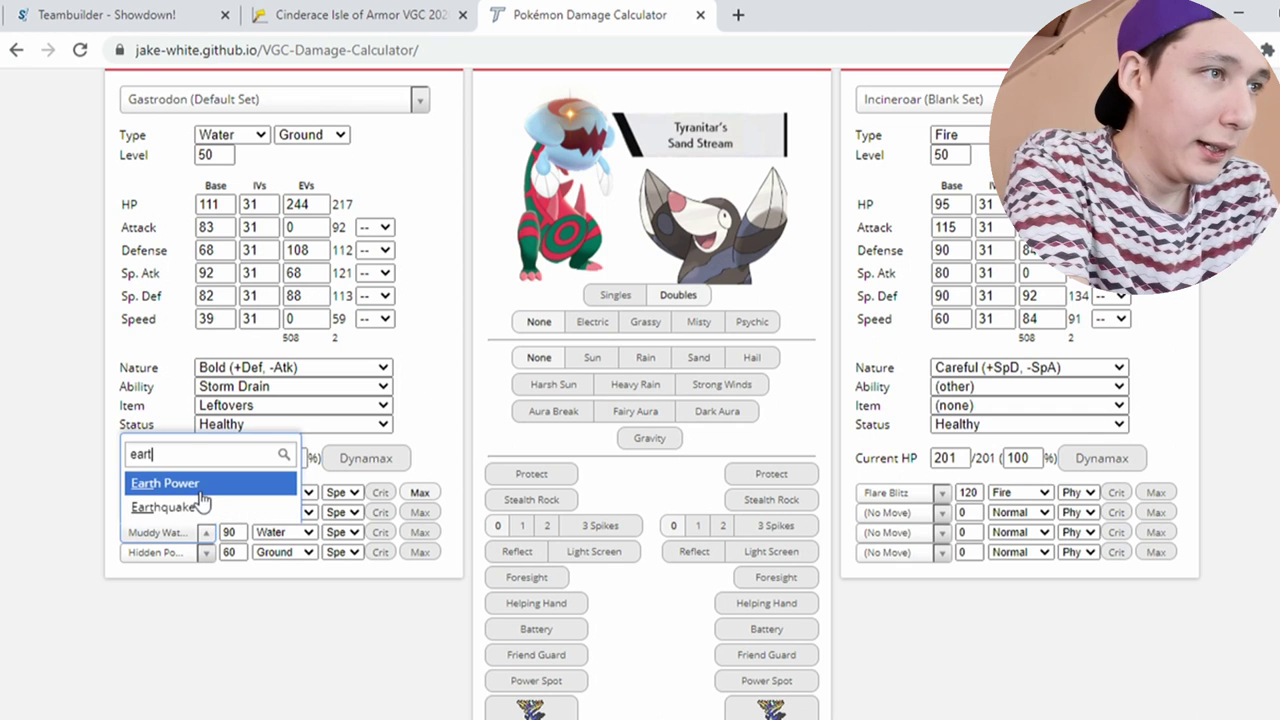
left_click(203, 491)
left_click(502, 428)
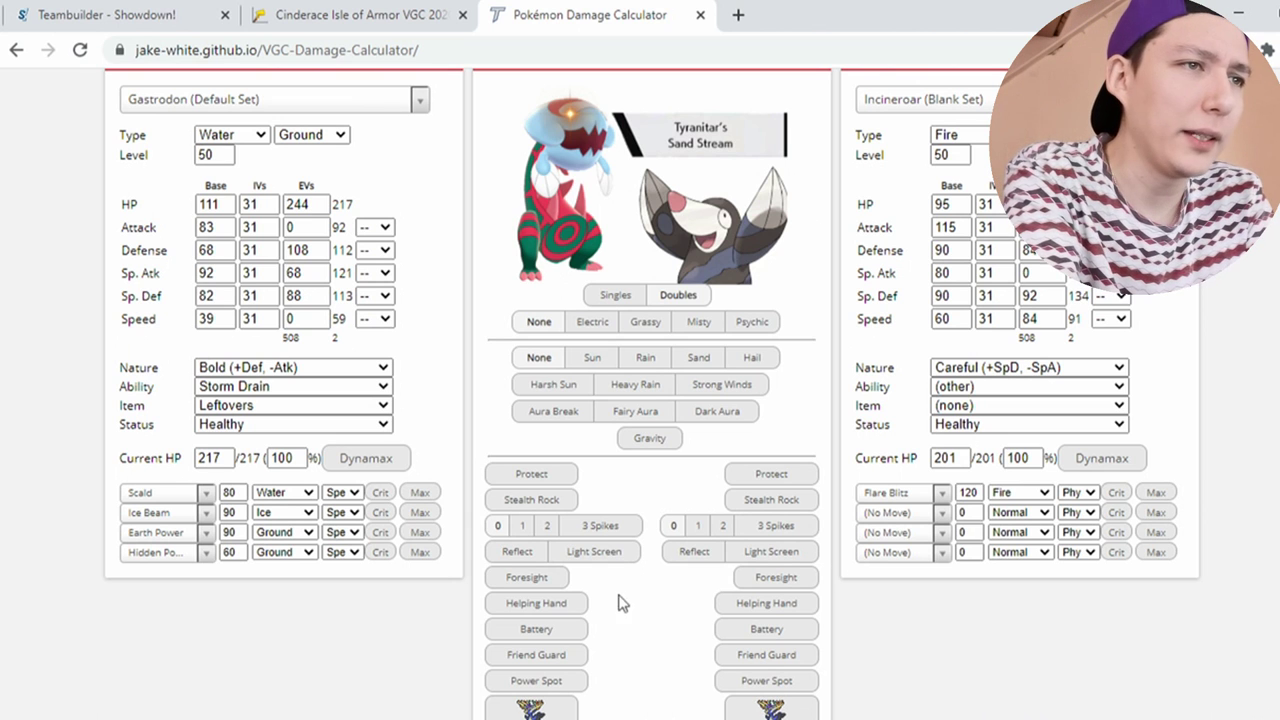
- Enable Helping Hand for Gastrodon, make Earth Power a Max move, and show its detailed damage against Incineroar
left_click(574, 606)
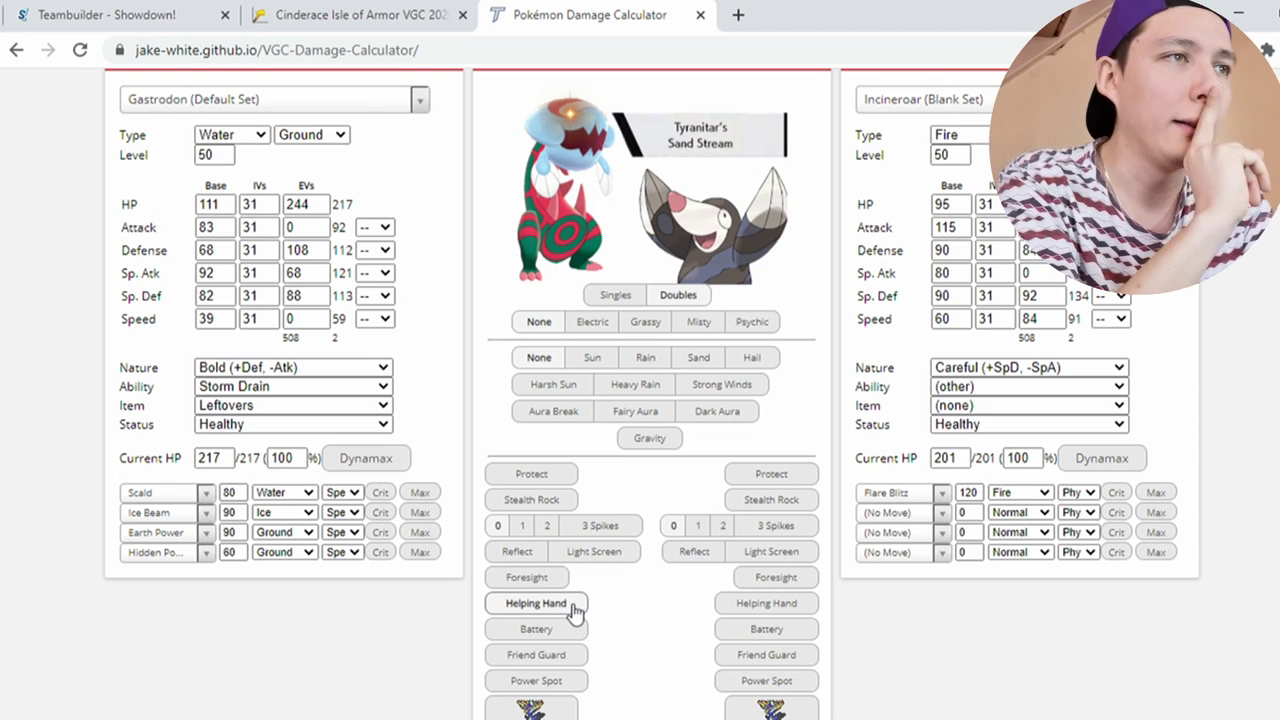
left_click(420, 532)
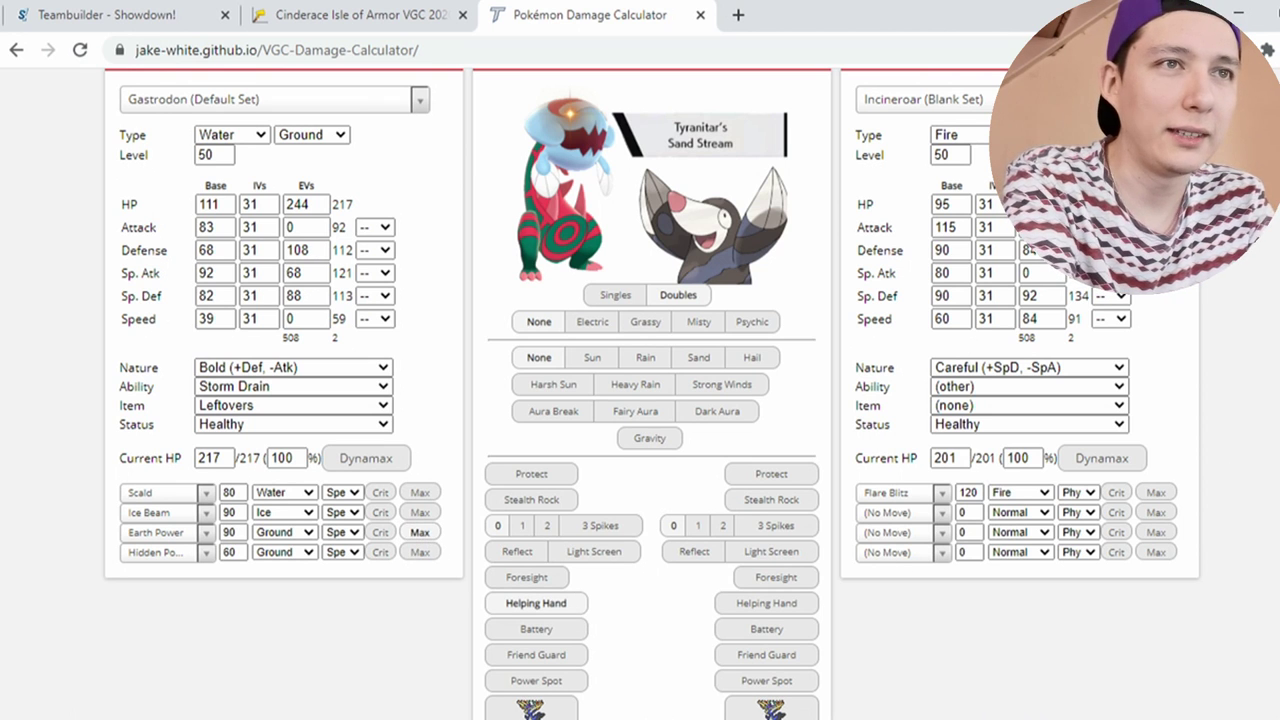
scroll(900, 560, "up", 3)
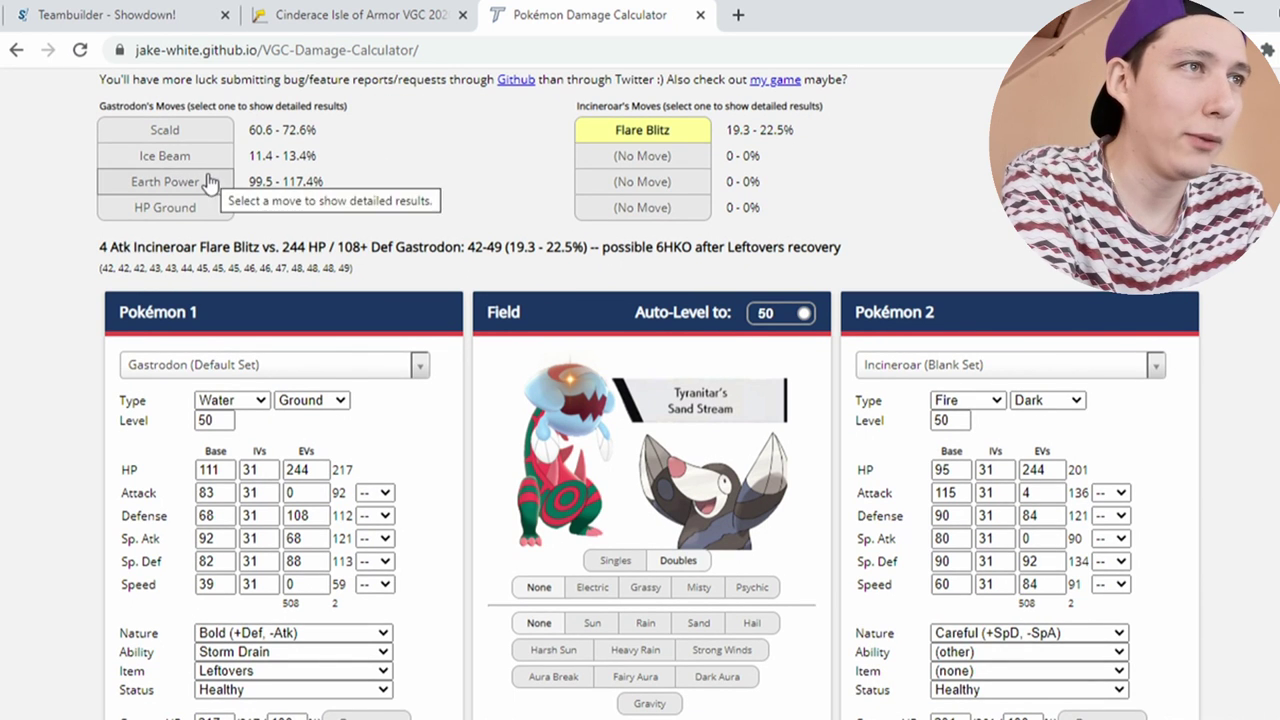
left_click(202, 179)
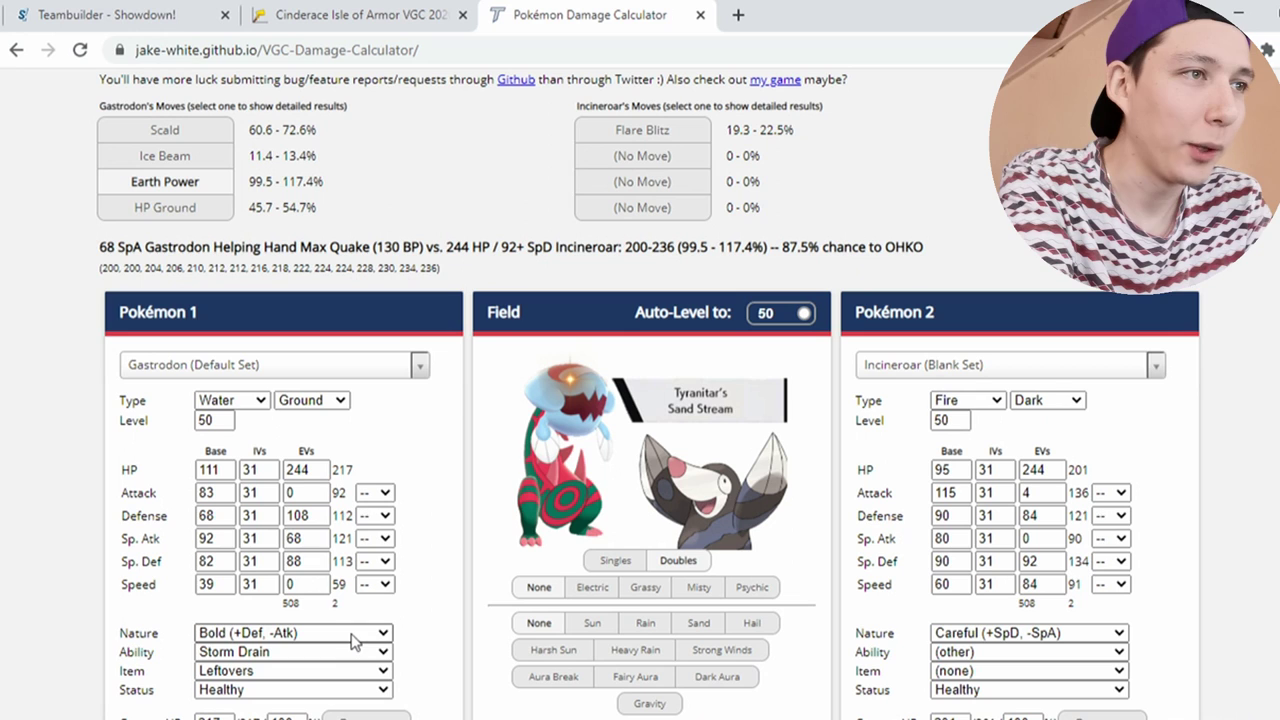
- Lower Gastrodon's Sp. Def EVs to 44 in the damage calculator
left_click(319, 566)
left_click(319, 566)
left_click(319, 566)
left_click(319, 566)
left_click(319, 566)
left_click(319, 566)
left_click(319, 566)
left_click(319, 566)
left_click(319, 566)
left_click(319, 566)
left_click(319, 566)
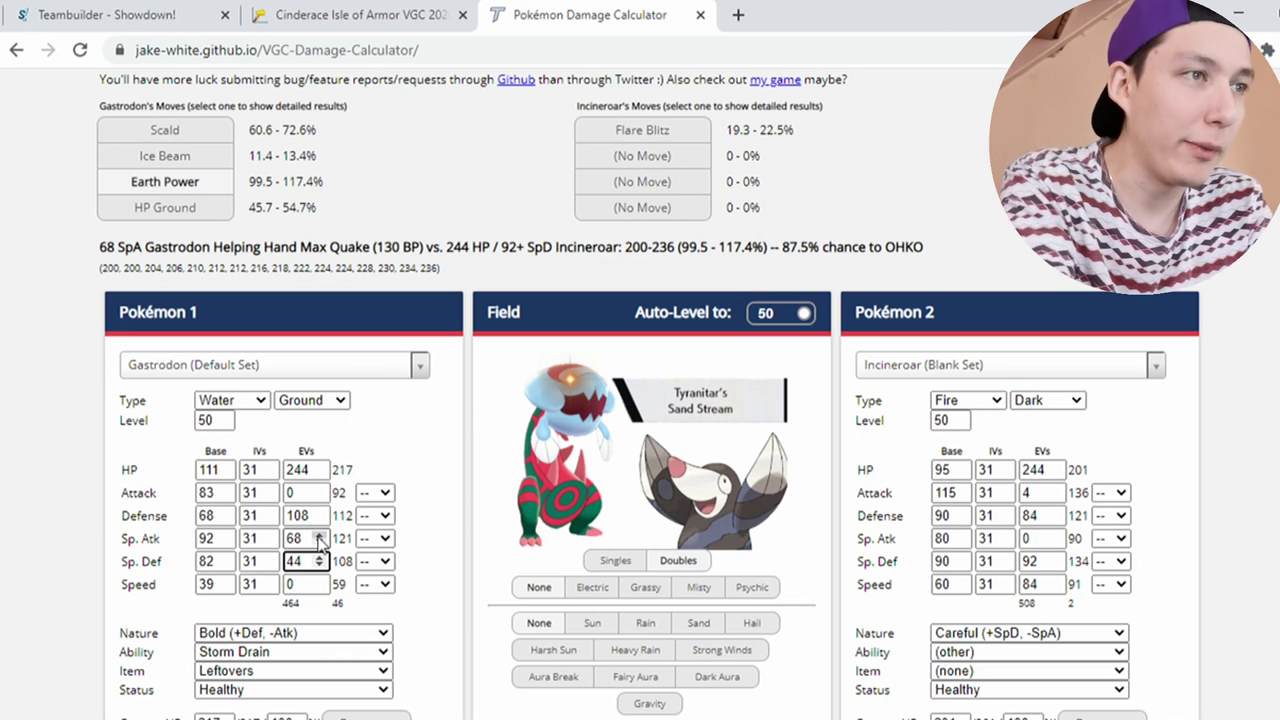
- Raise Gastrodon's Sp. Atk EVs to 76, comparing the Earth Power damage one increment lower
left_click(318, 536)
left_click(318, 536)
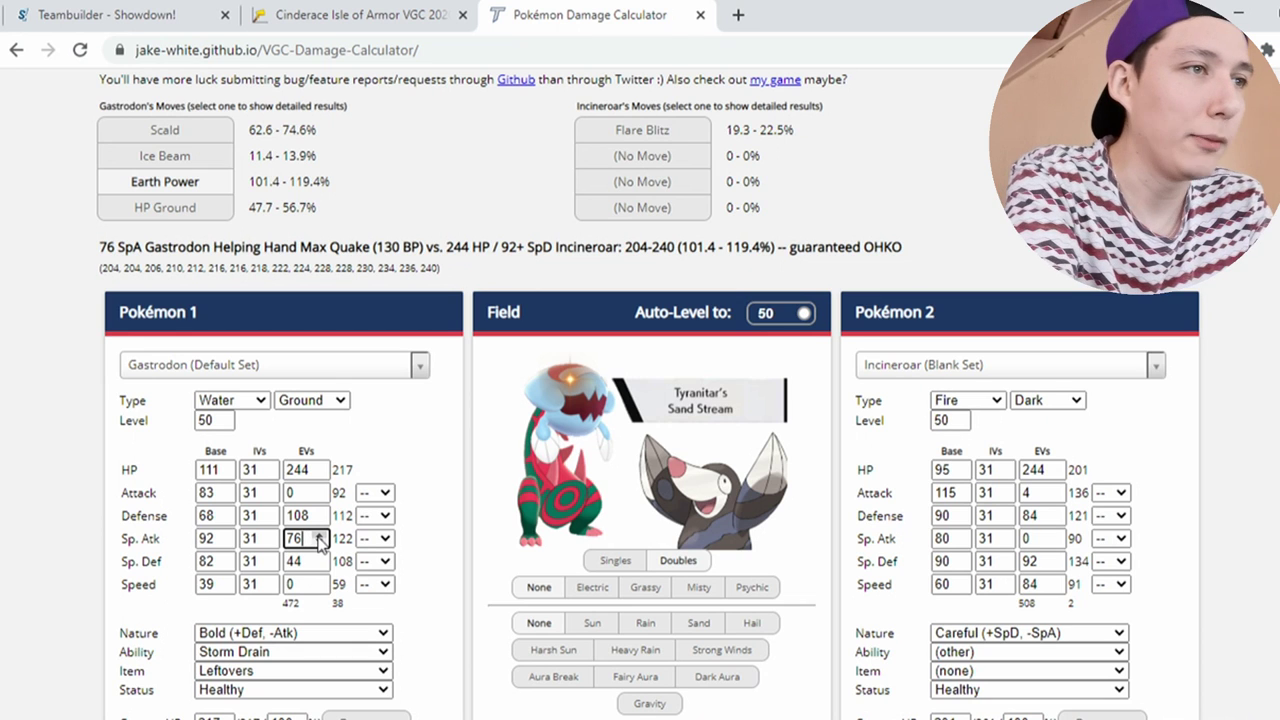
left_click(318, 543)
left_click(320, 535)
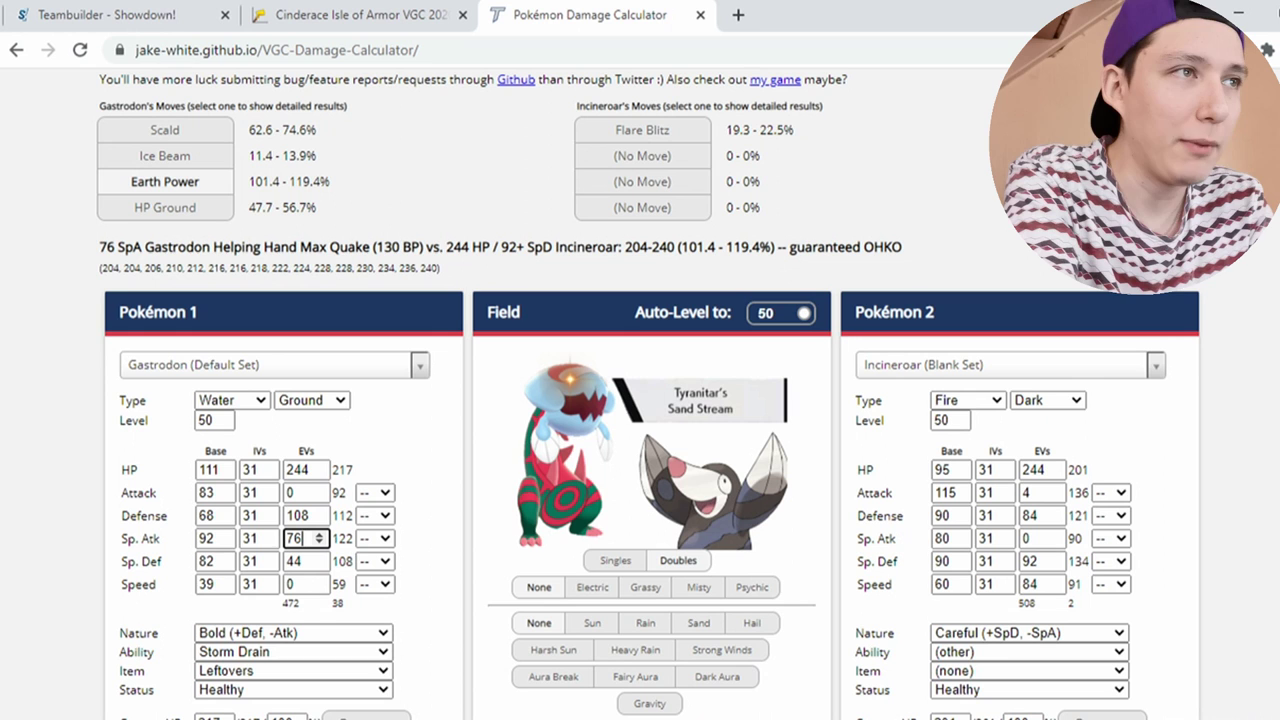
- Turn off Helping Hand for Gastrodon and give it a +1 Sp. Atk boost
scroll(608, 513, "down", 5)
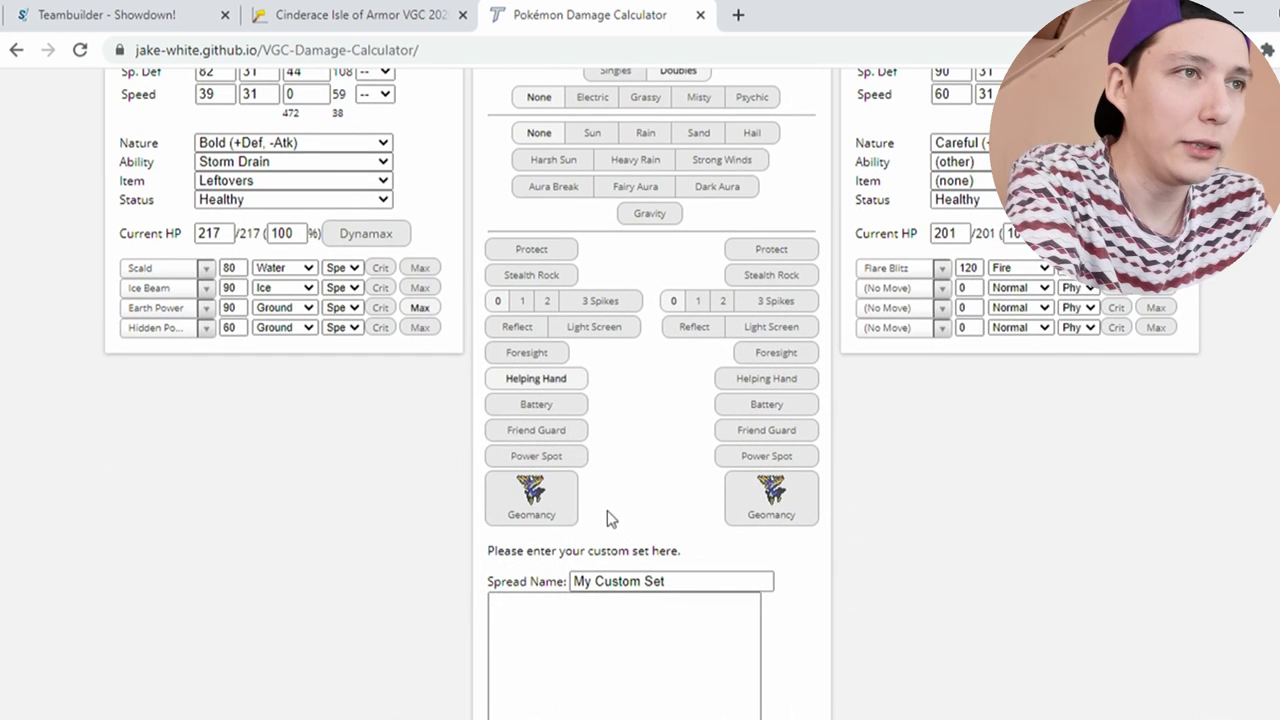
left_click(516, 376)
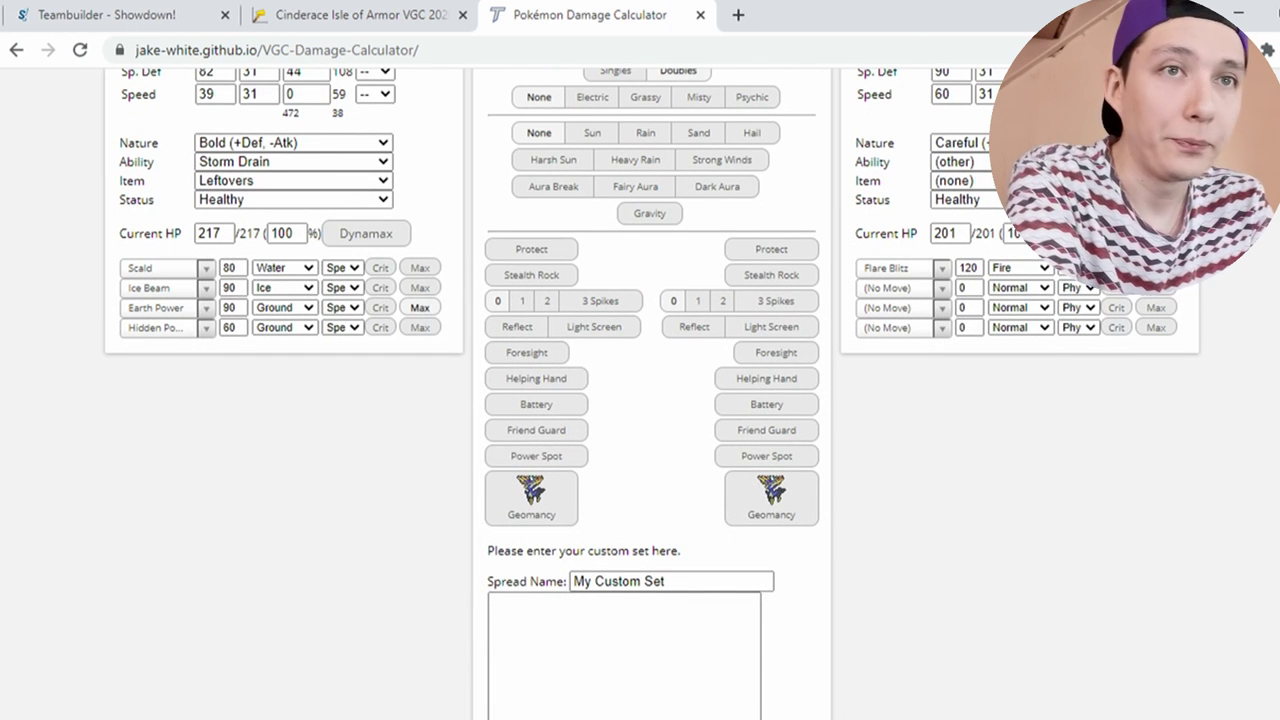
scroll(440, 237, "up", 2)
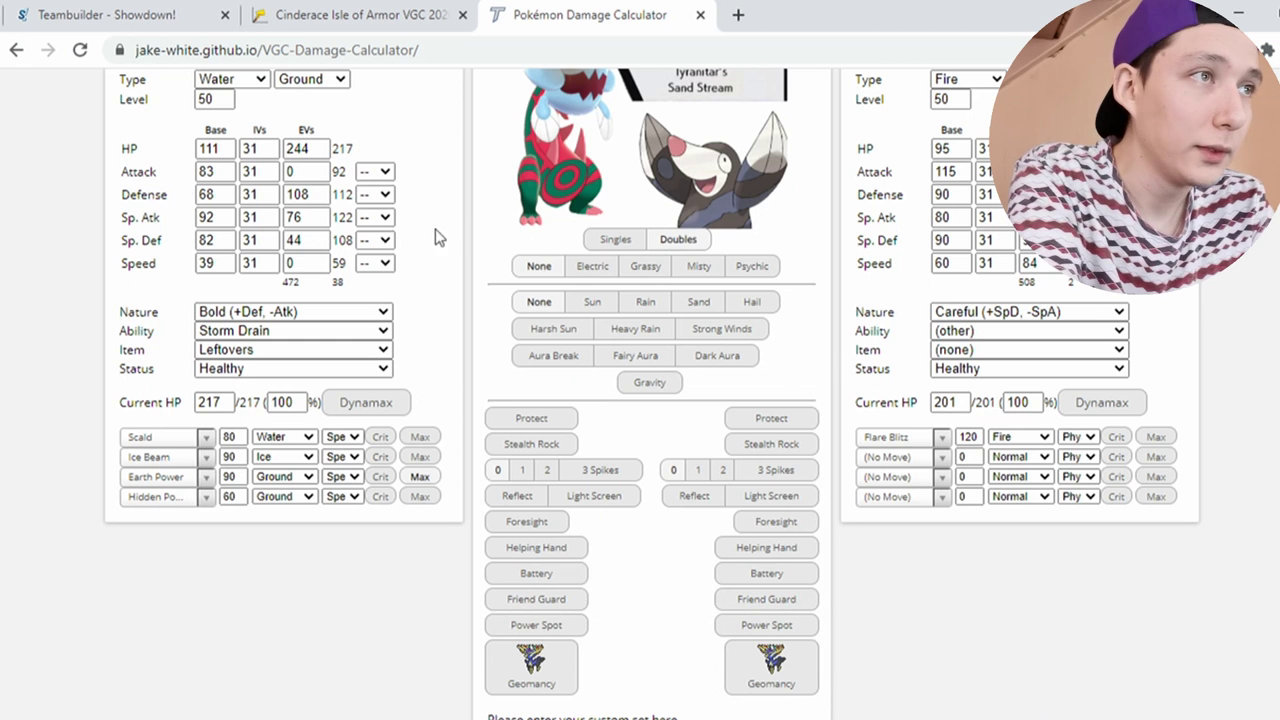
left_click(378, 217)
left_click(381, 326)
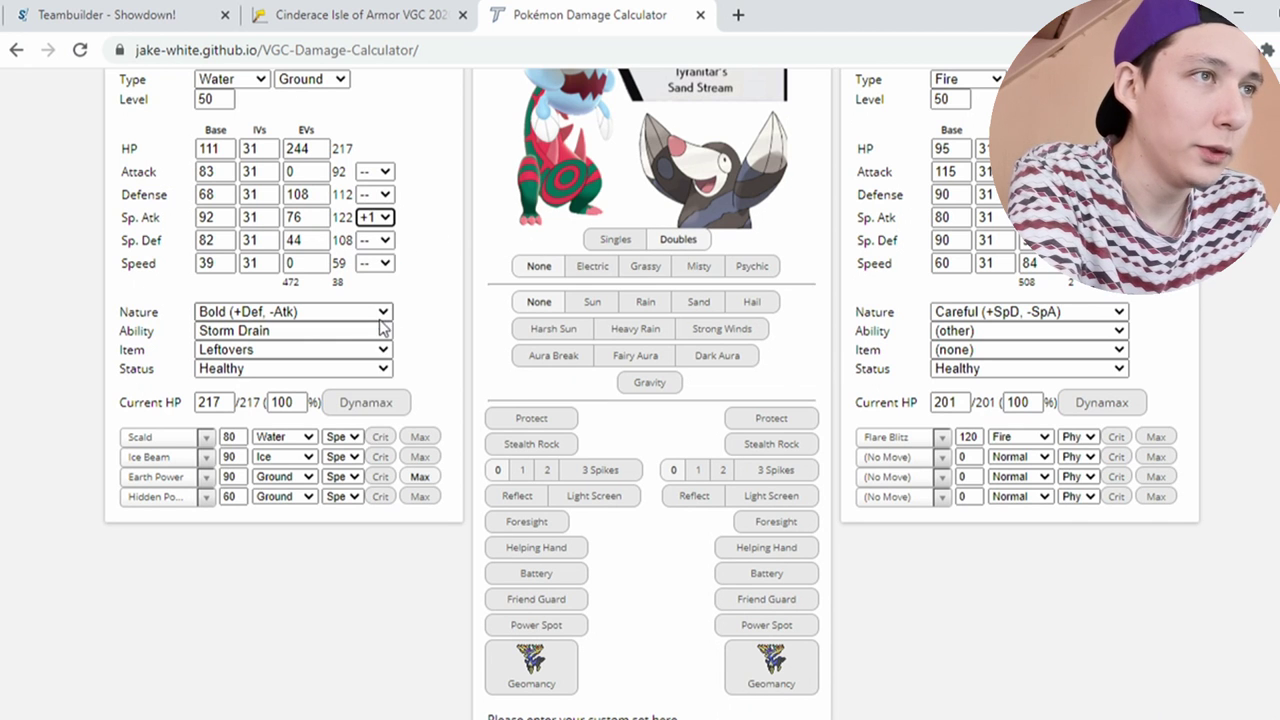
- Compare Earth Power's damage at 72 and 76 Sp. Atk EVs, and set Gastrodon's Sp. Atk EVs to 76 in Showdown's teambuilder
scroll(381, 326, "up", 3)
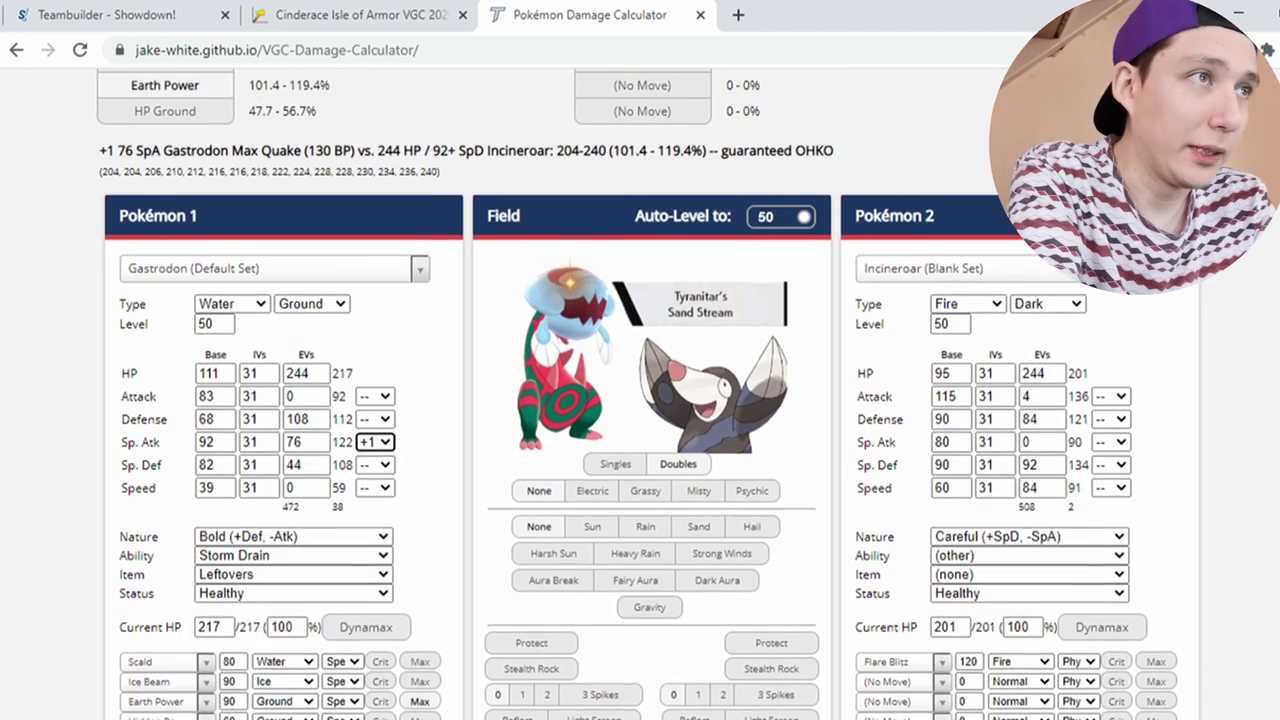
scroll(381, 326, "up", 1)
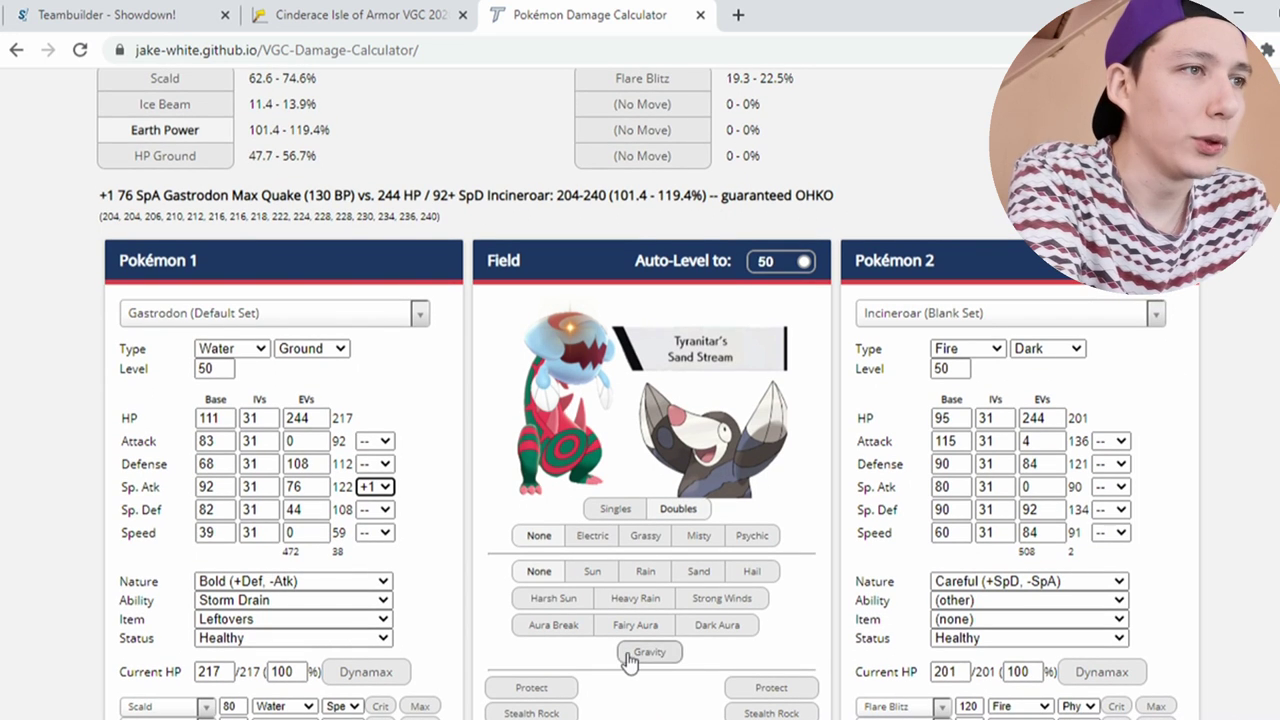
left_click(320, 492)
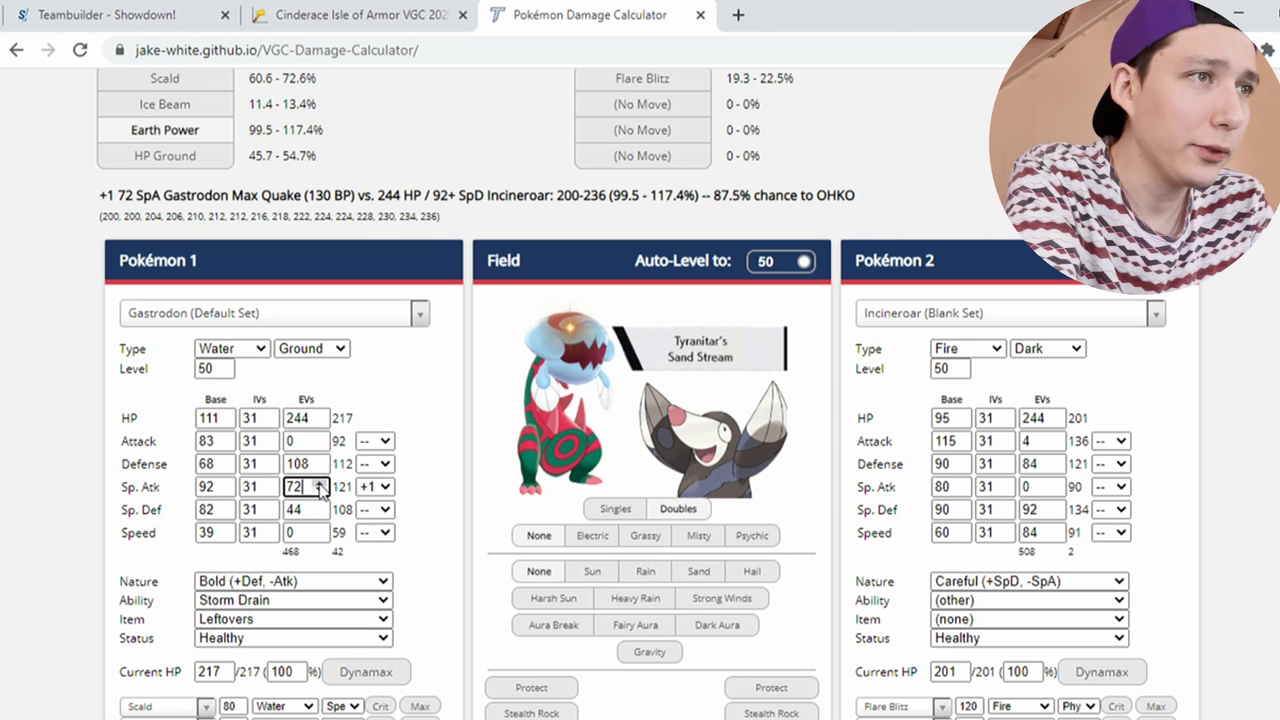
left_click(320, 483)
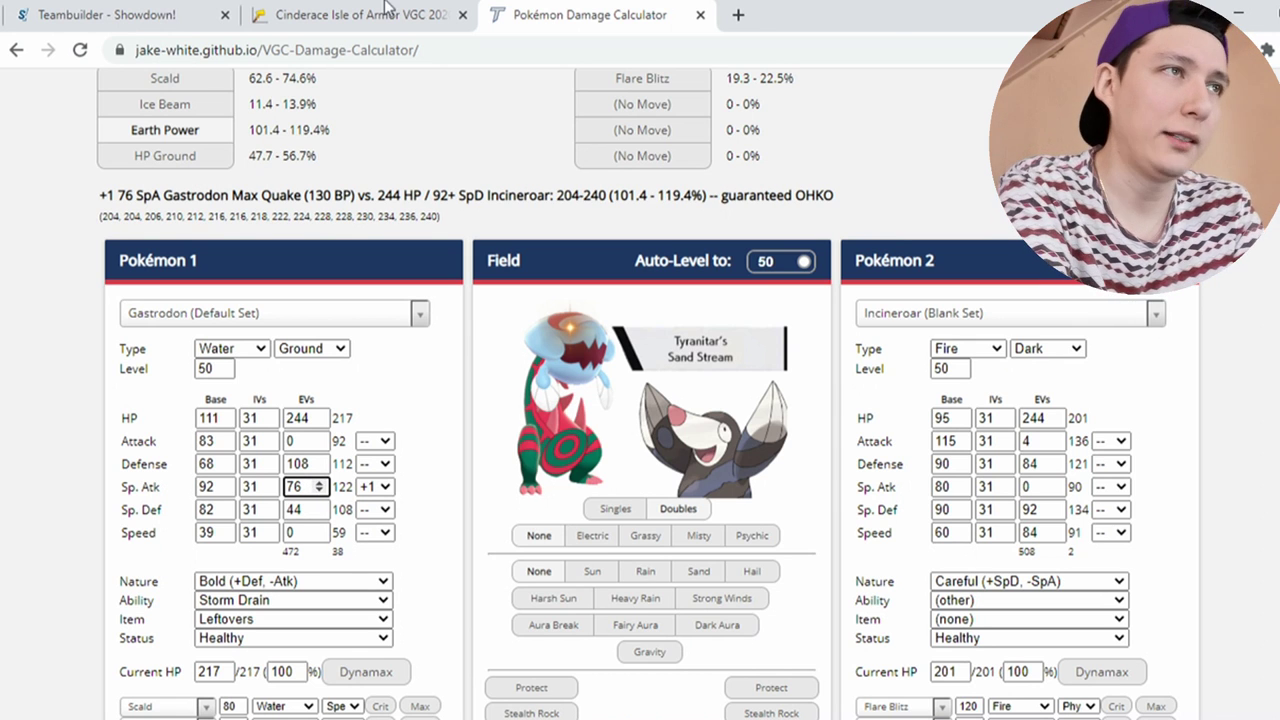
left_click(40, 14)
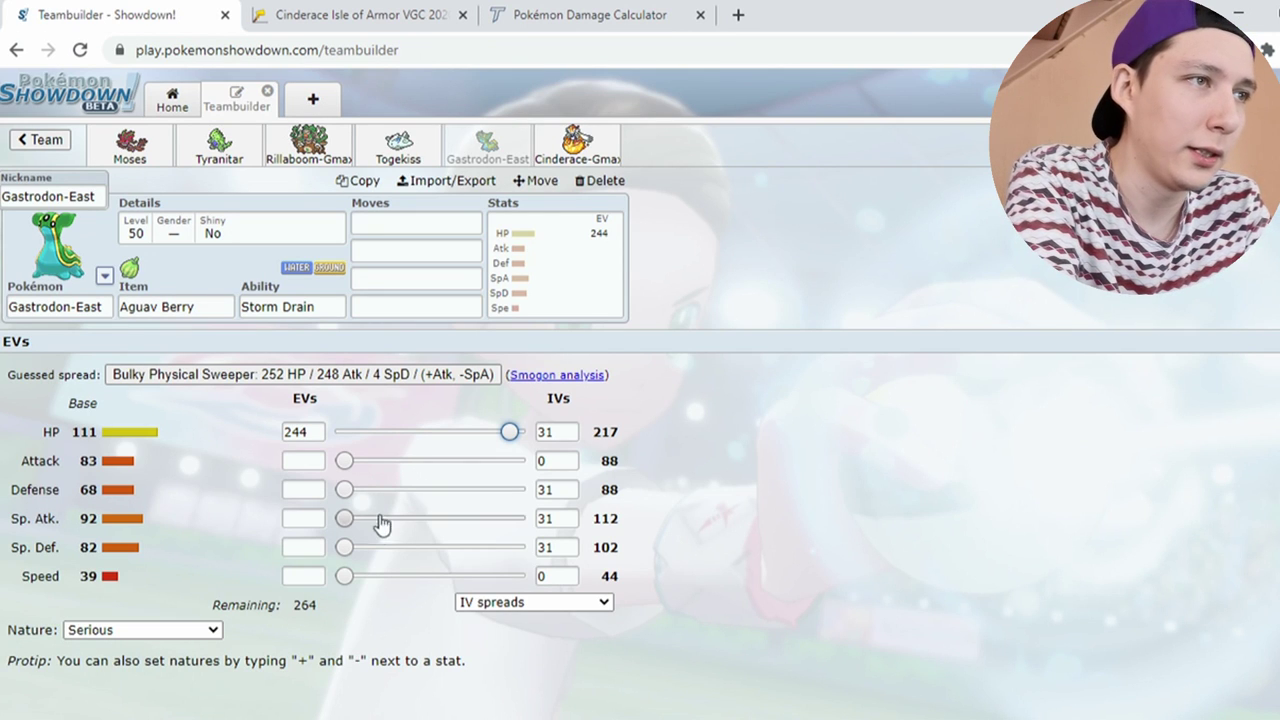
left_click_drag(344, 518, 395, 517)
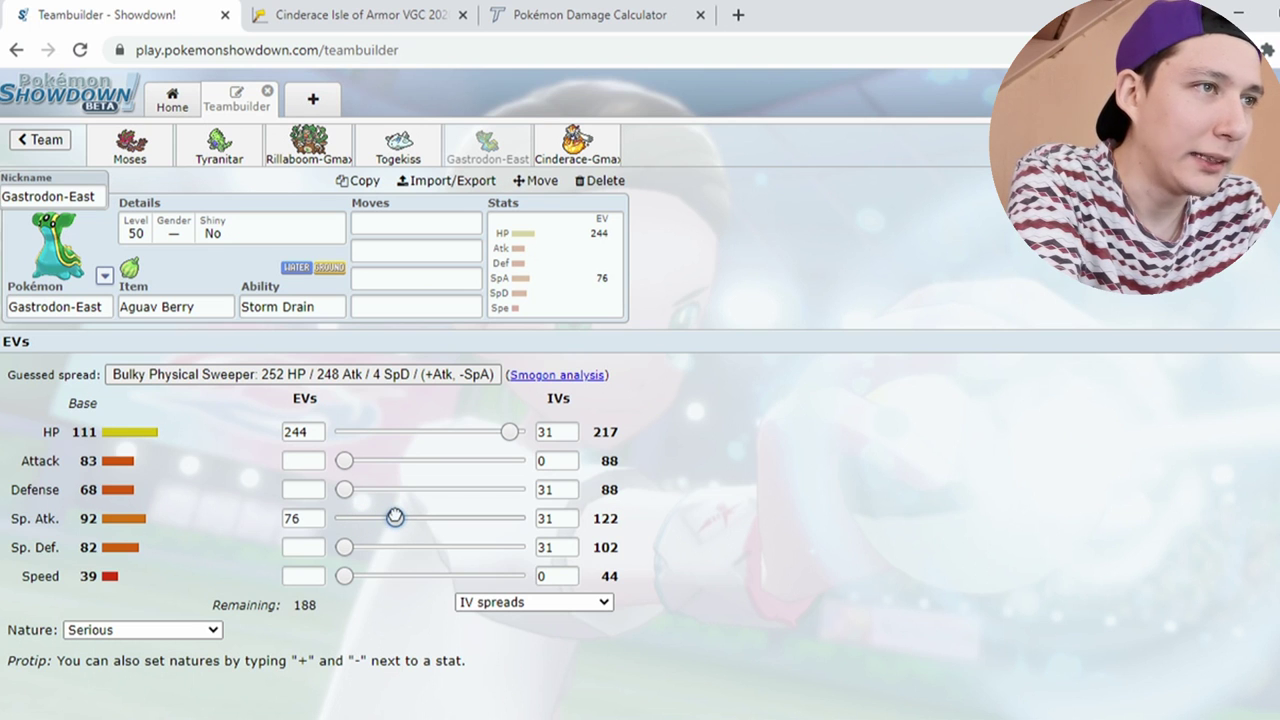
- Return to the damage calculator and set Gastrodon's Sp. Def EVs to 0
left_click(581, 8)
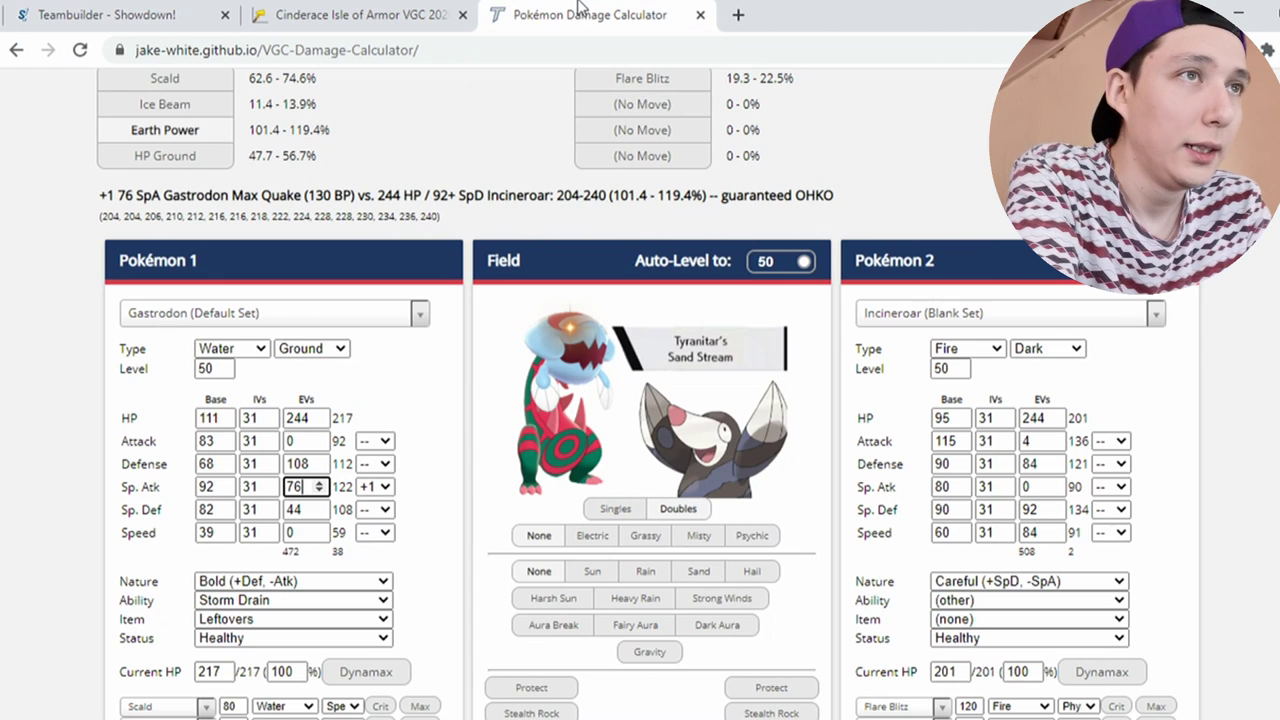
scroll(640, 400, "up", 2)
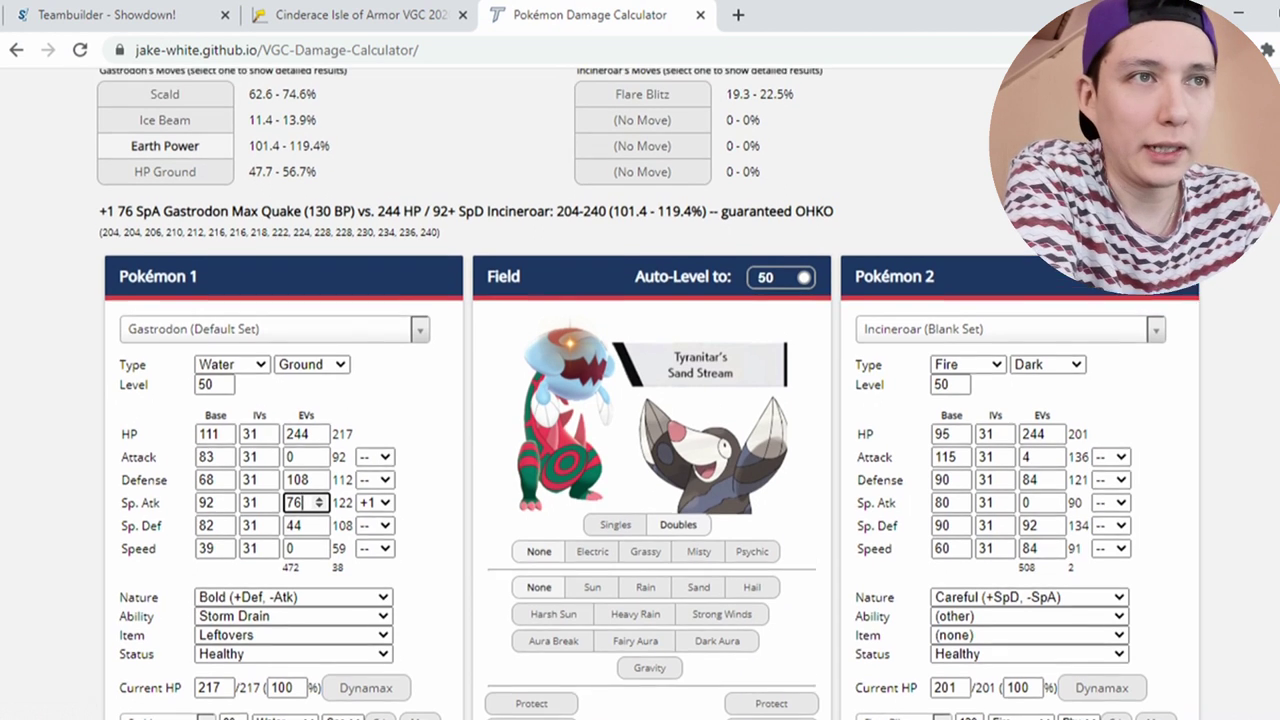
scroll(640, 400, "down", 1)
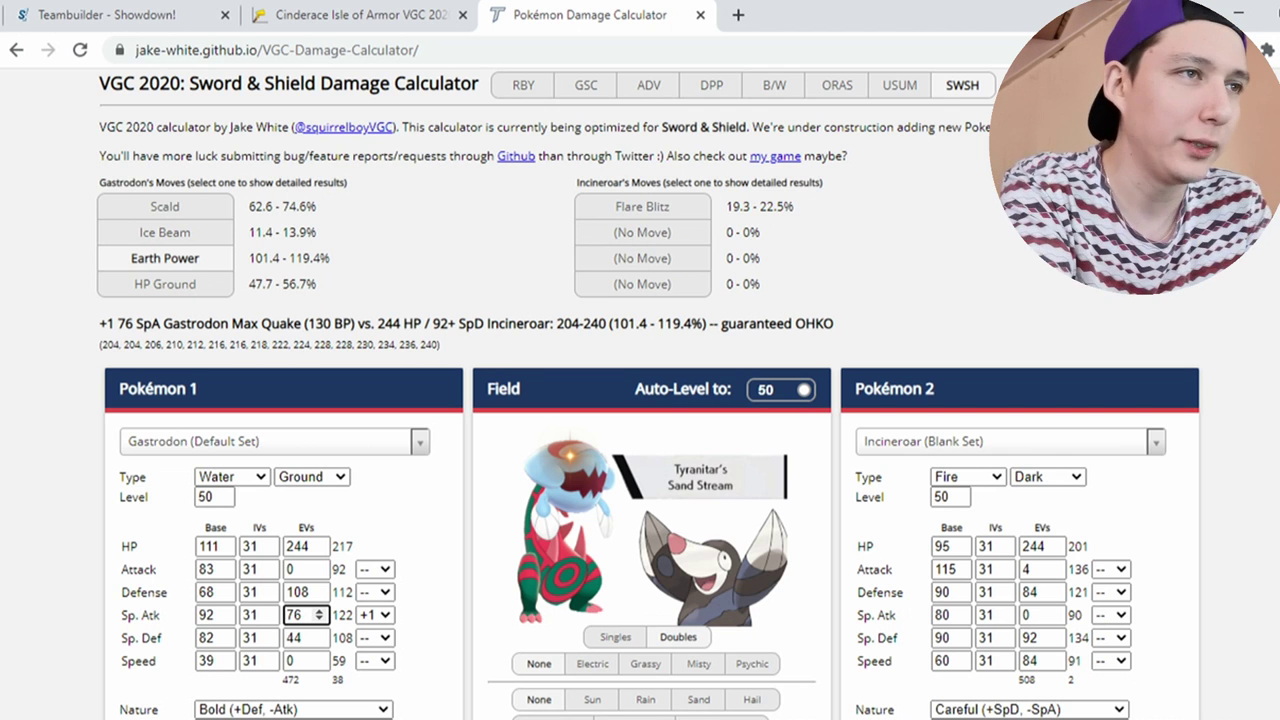
scroll(640, 400, "down", 1)
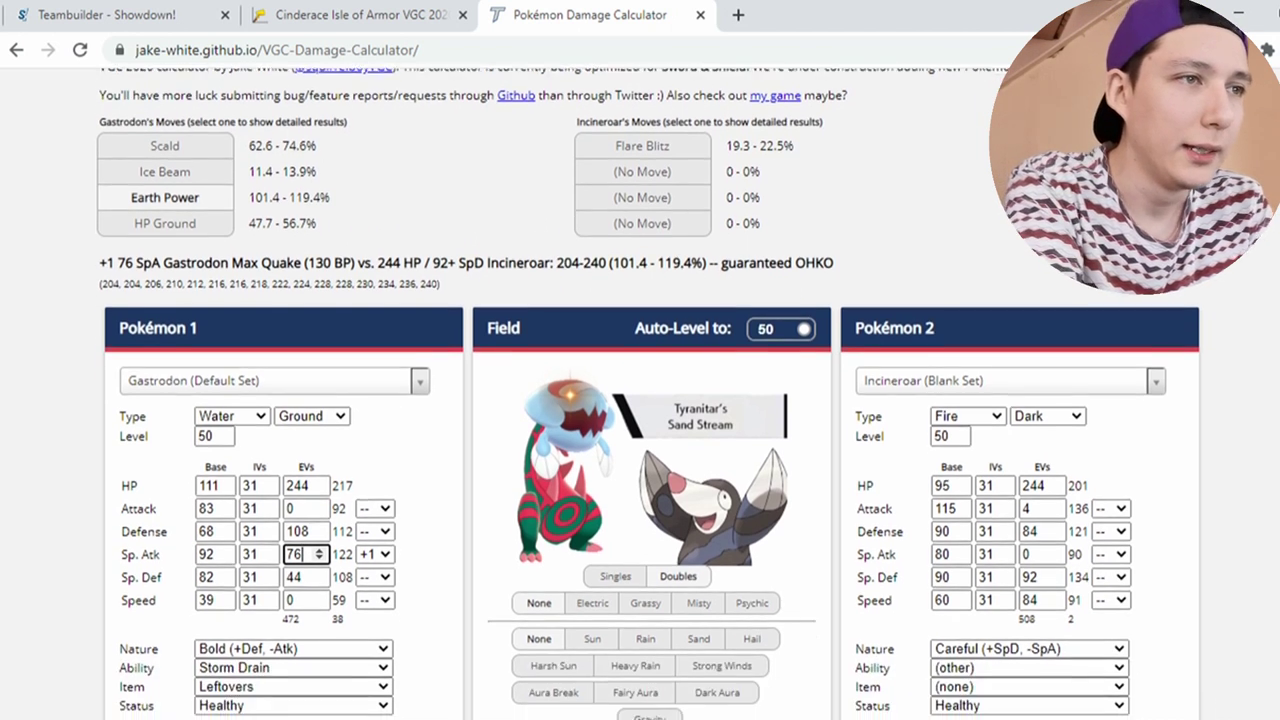
scroll(640, 400, "down", 2)
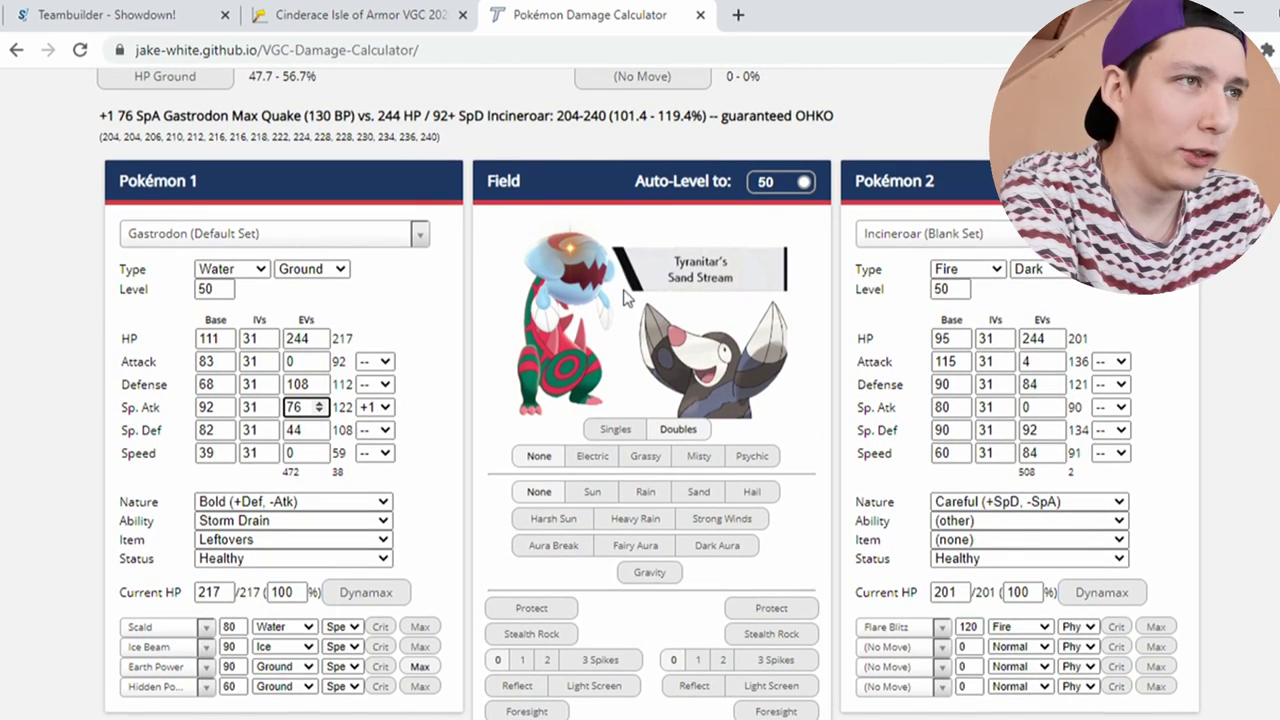
double_click(300, 430)
key("BackSpace")
type("0")
scroll(240, 430, "down", 2)
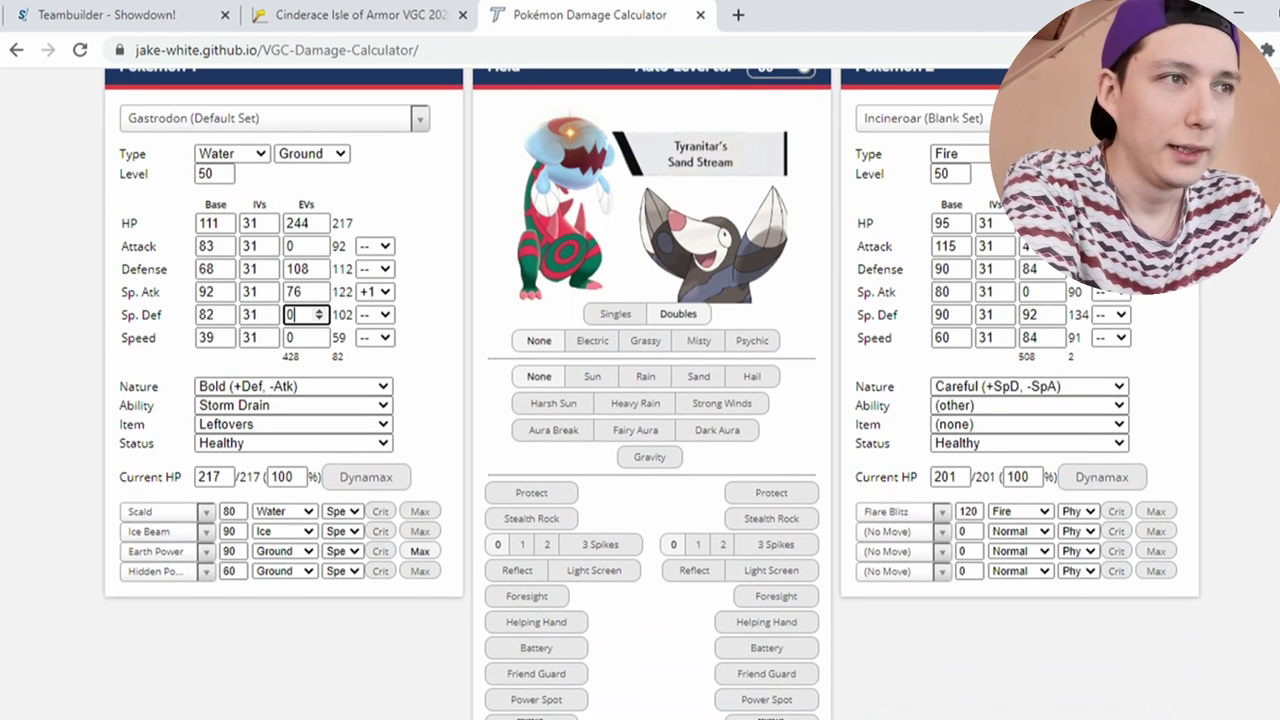
scroll(640, 400, "up", 1)
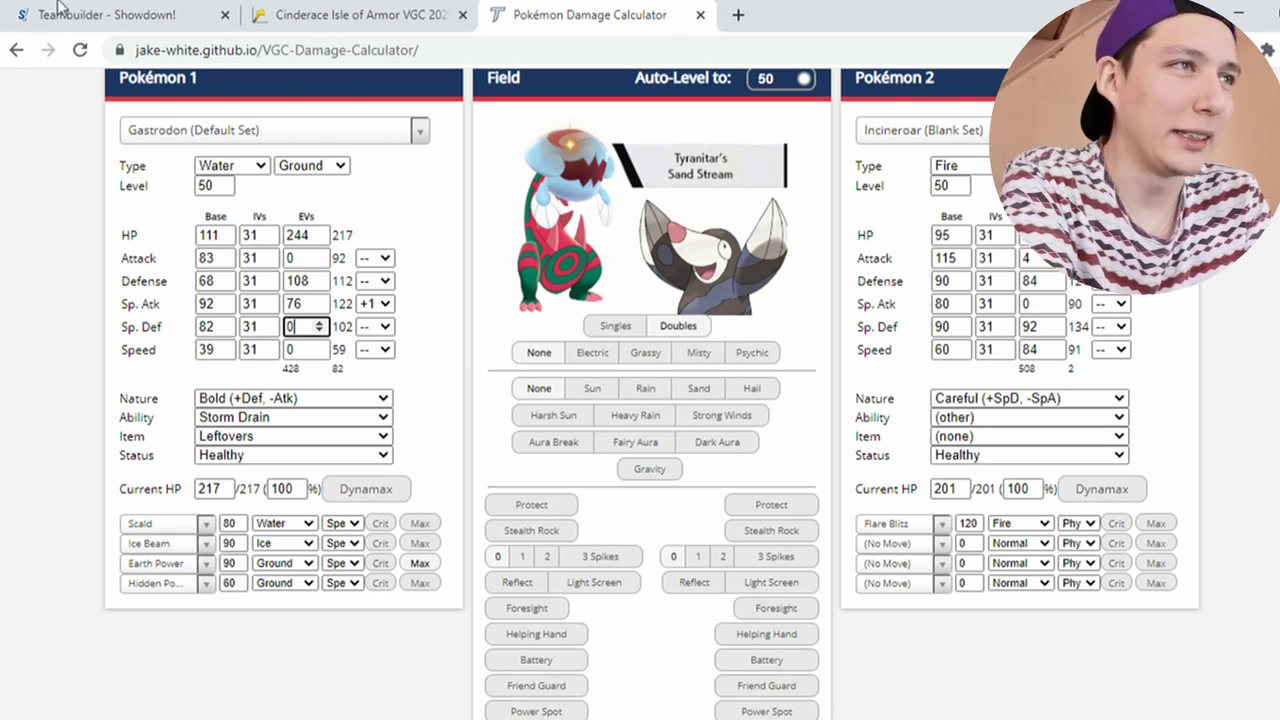
- In Showdown's teambuilder, give Gastrodon 188 Defense EVs and a nature that raises Defense and lowers Speed
left_click(62, 10)
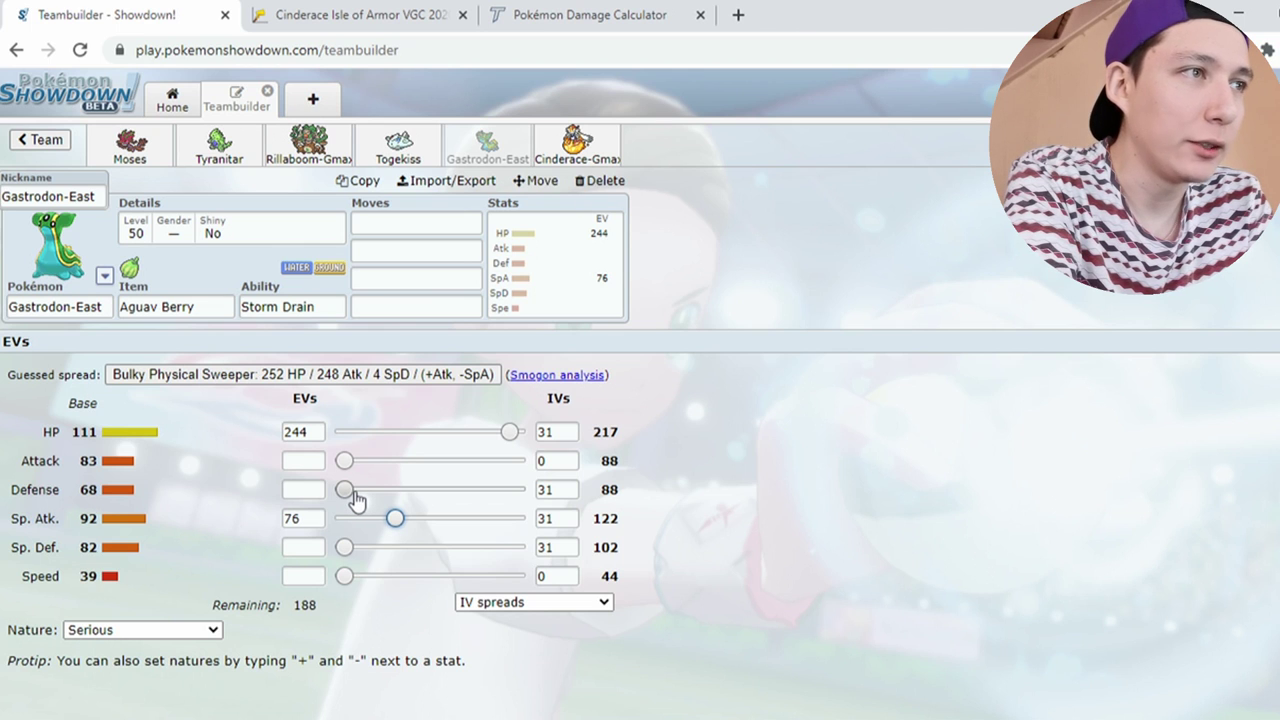
left_click_drag(348, 489, 473, 511)
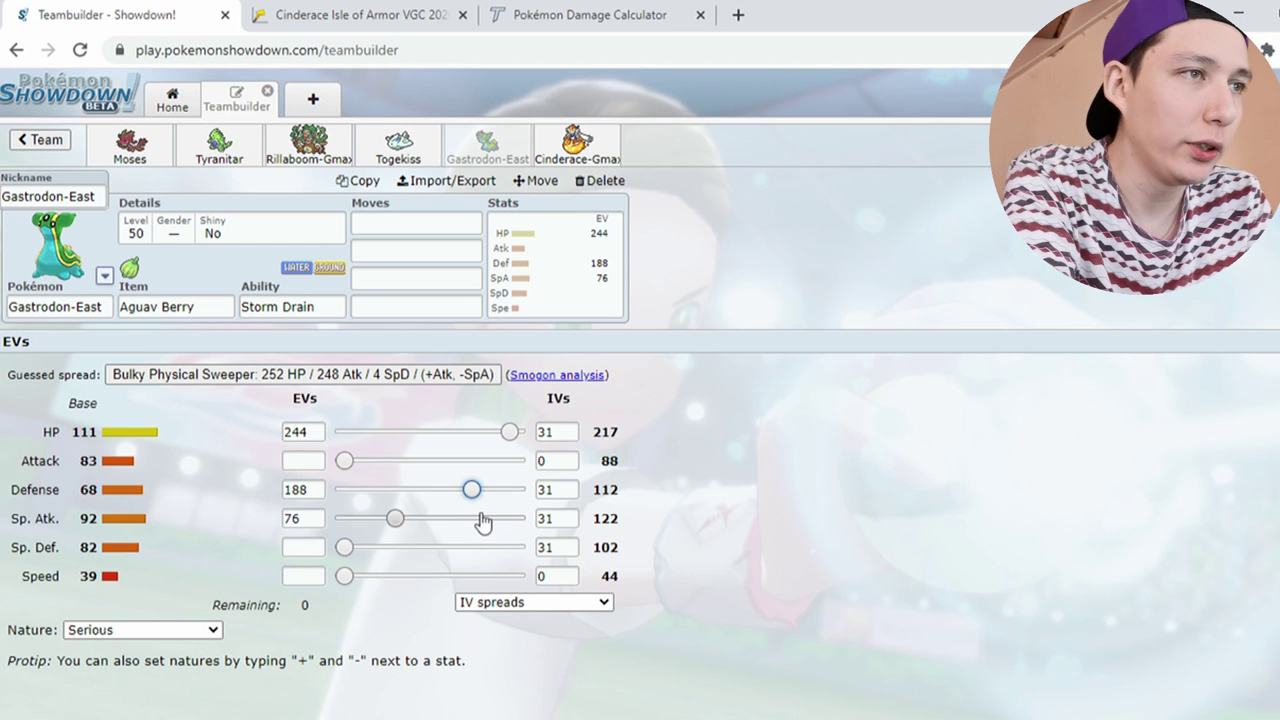
left_click(320, 489)
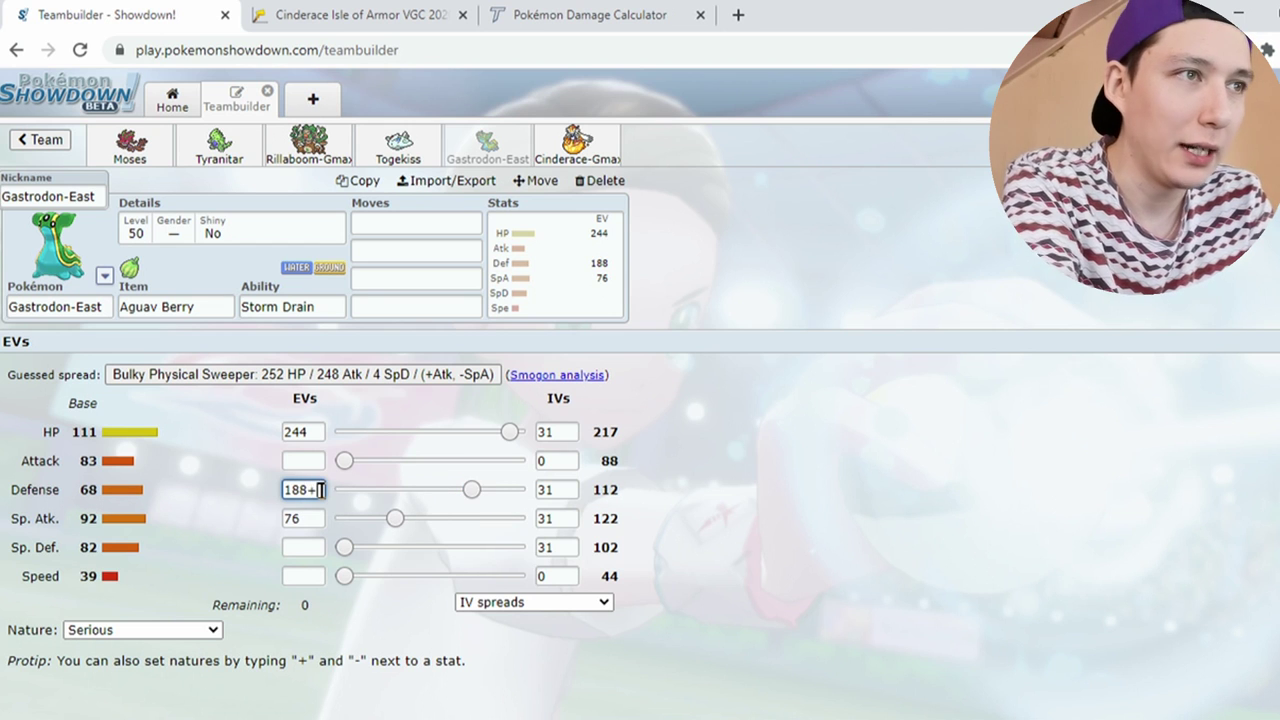
left_click(312, 576)
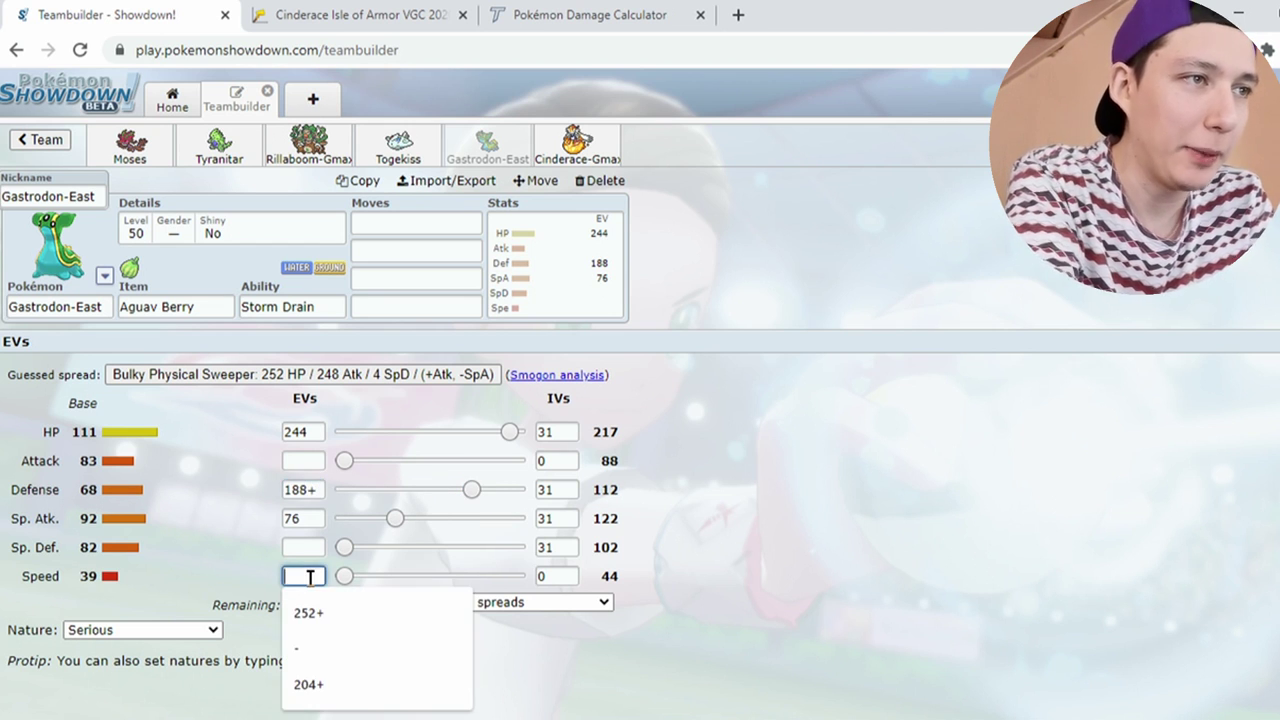
type("-")
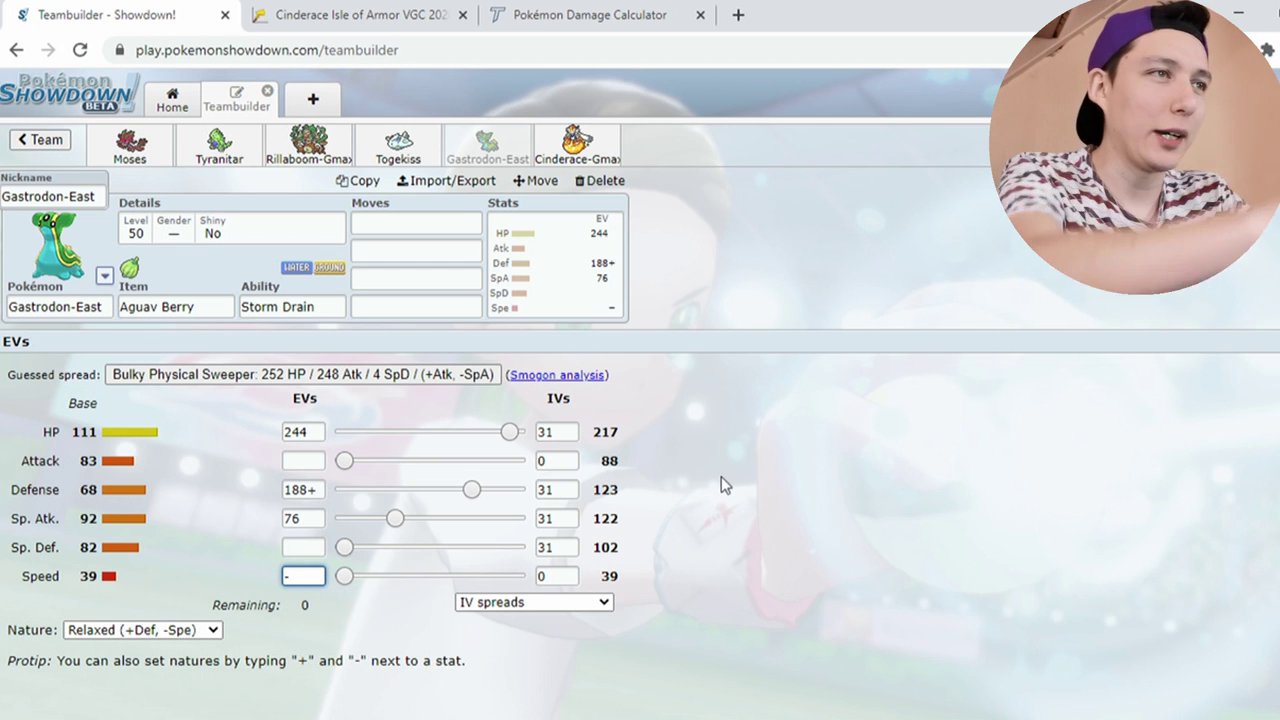
- Add Earth Power as Gastrodon's first move and Sludge Bomb as its third
left_click(462, 229)
type("eart")
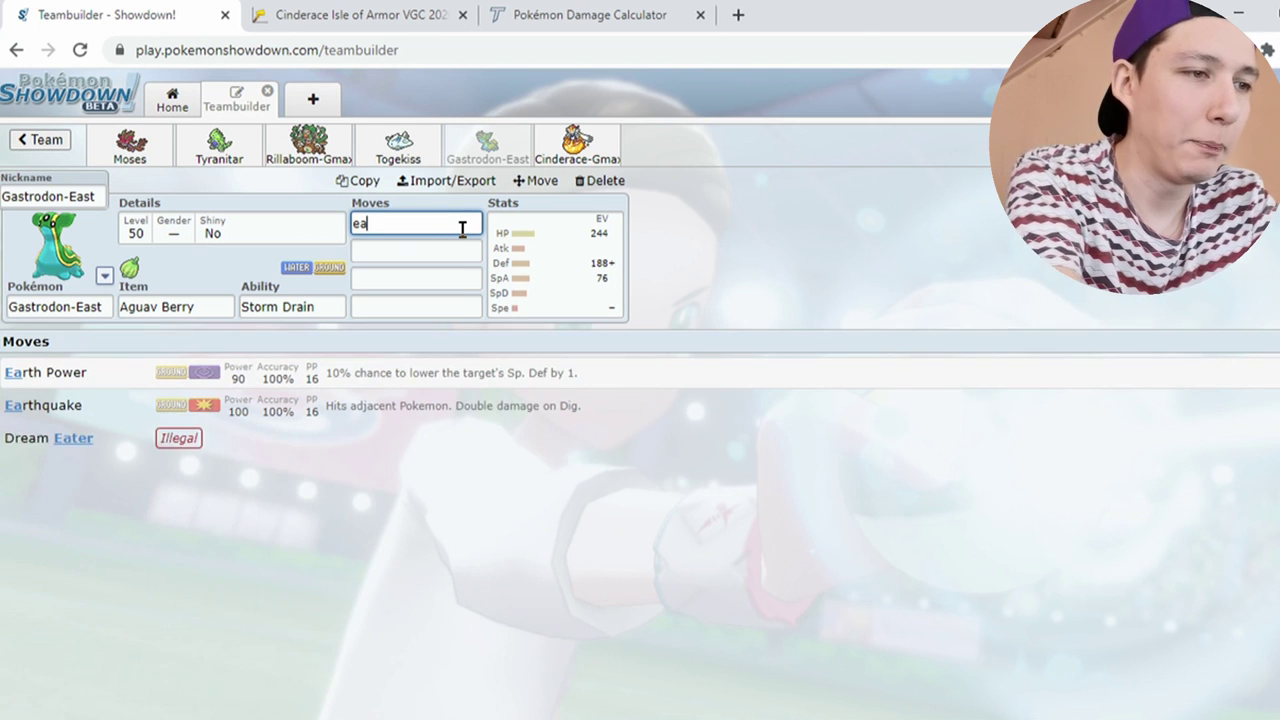
left_click(485, 372)
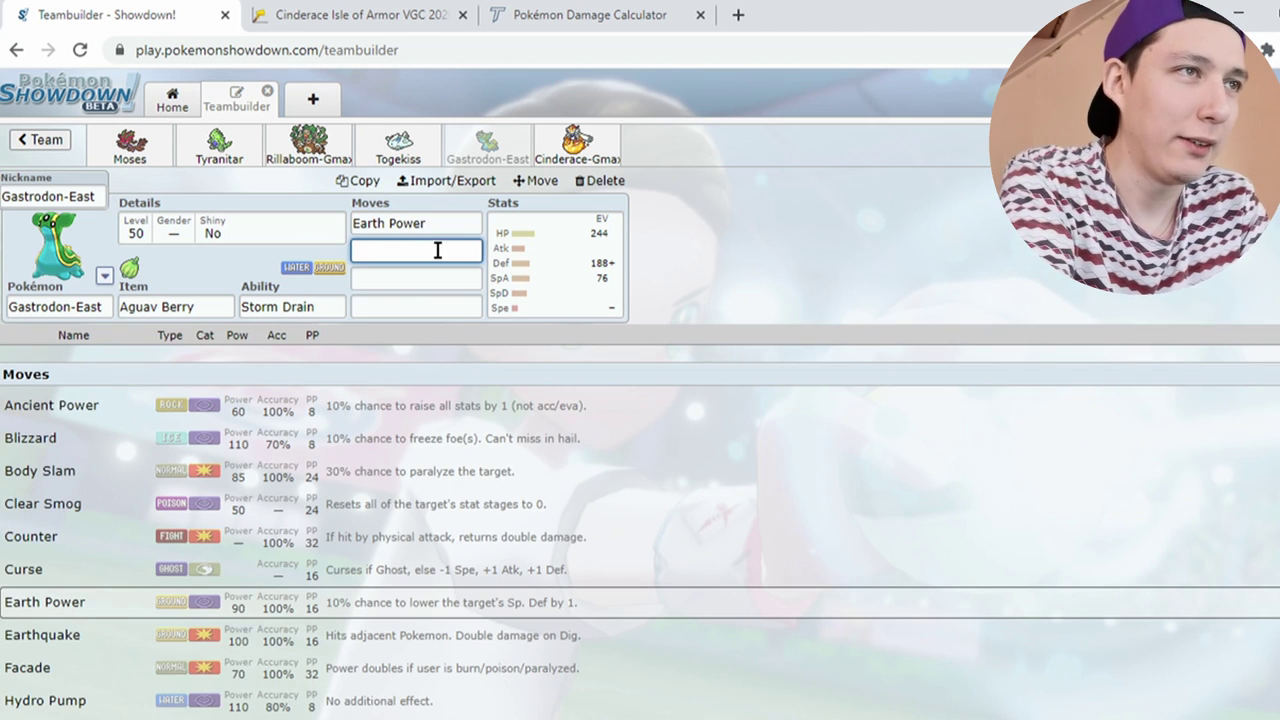
left_click(430, 279)
type("slu")
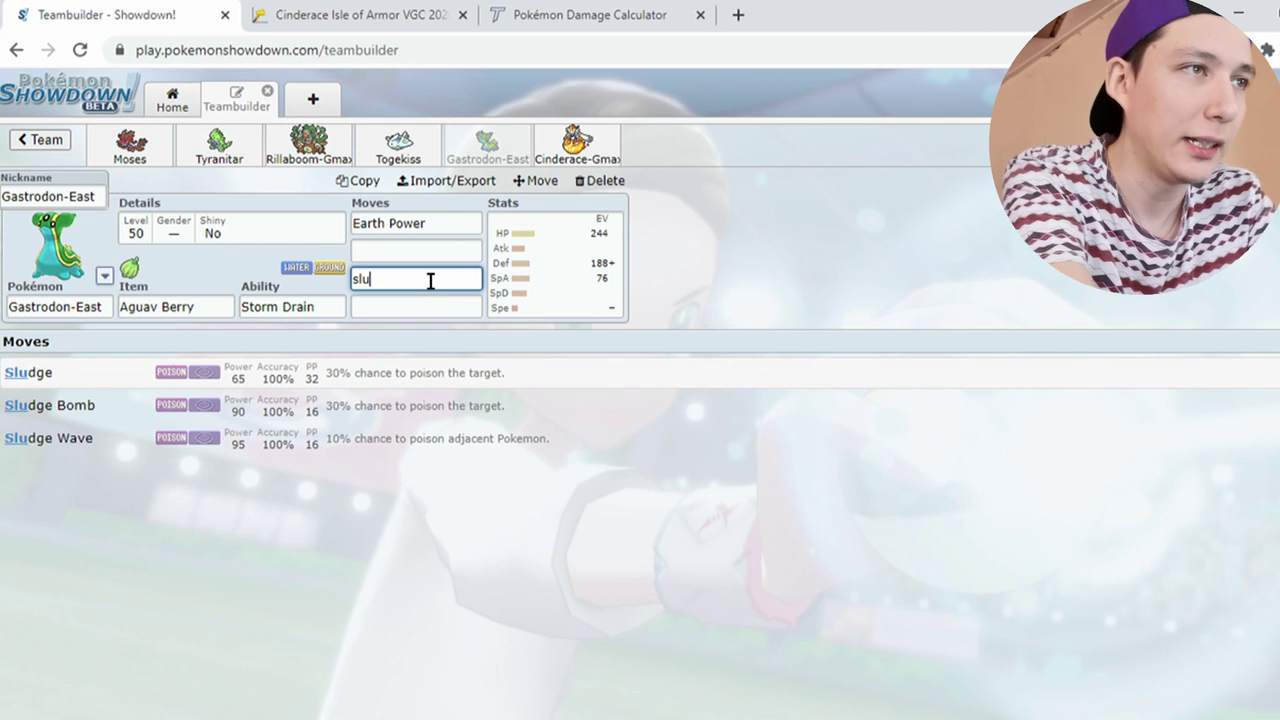
left_click(270, 415)
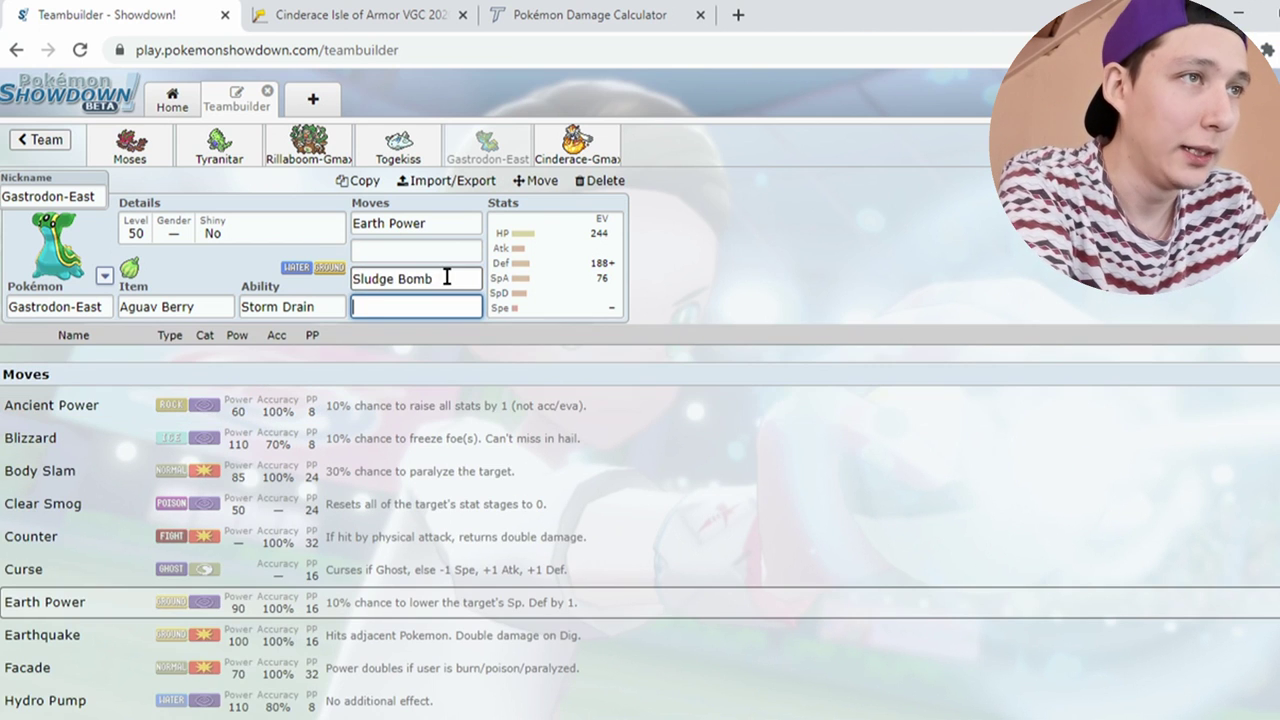
left_click(430, 276)
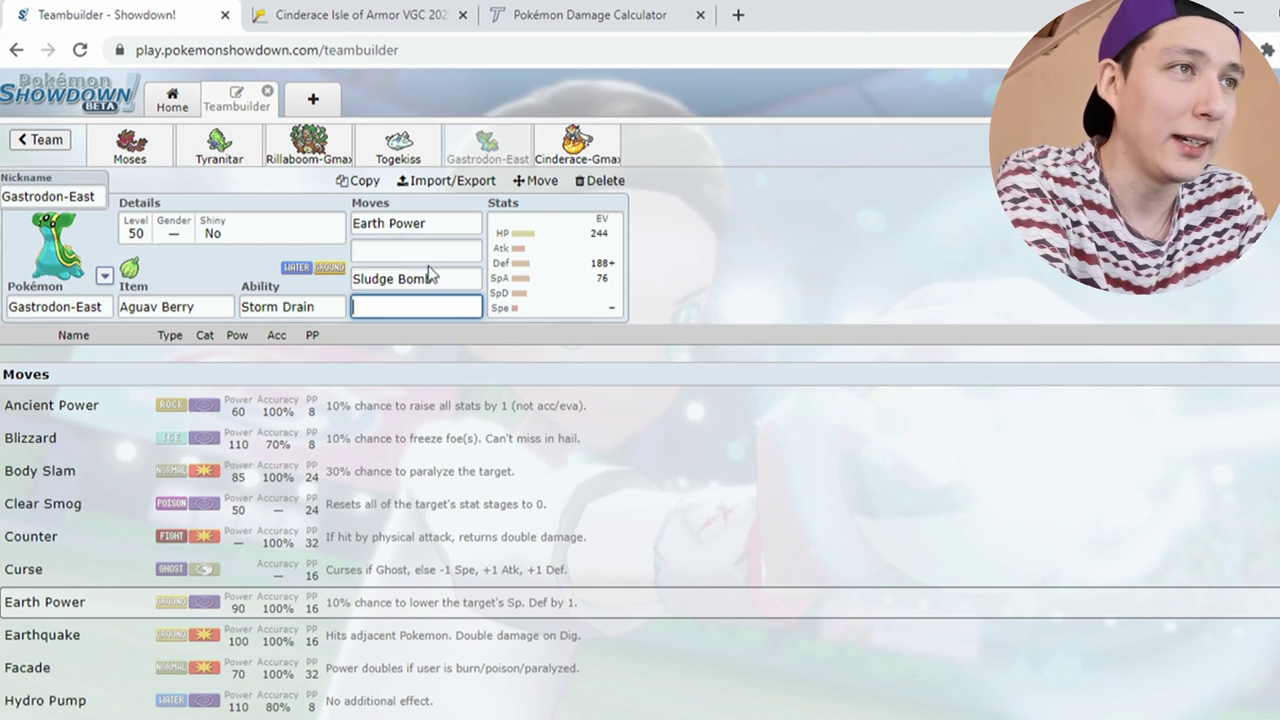
- Add Scald as Gastrodon's second move and Protect as its fourth
left_click(410, 251)
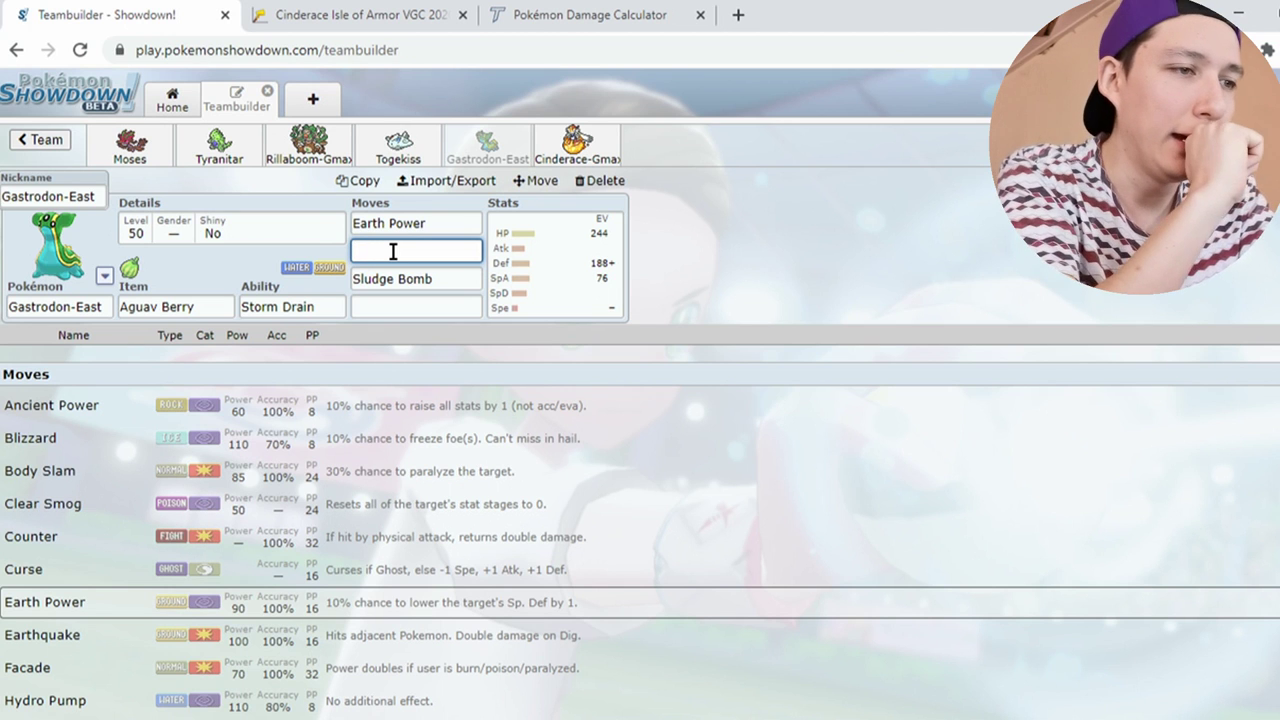
type("scald")
key("Return")
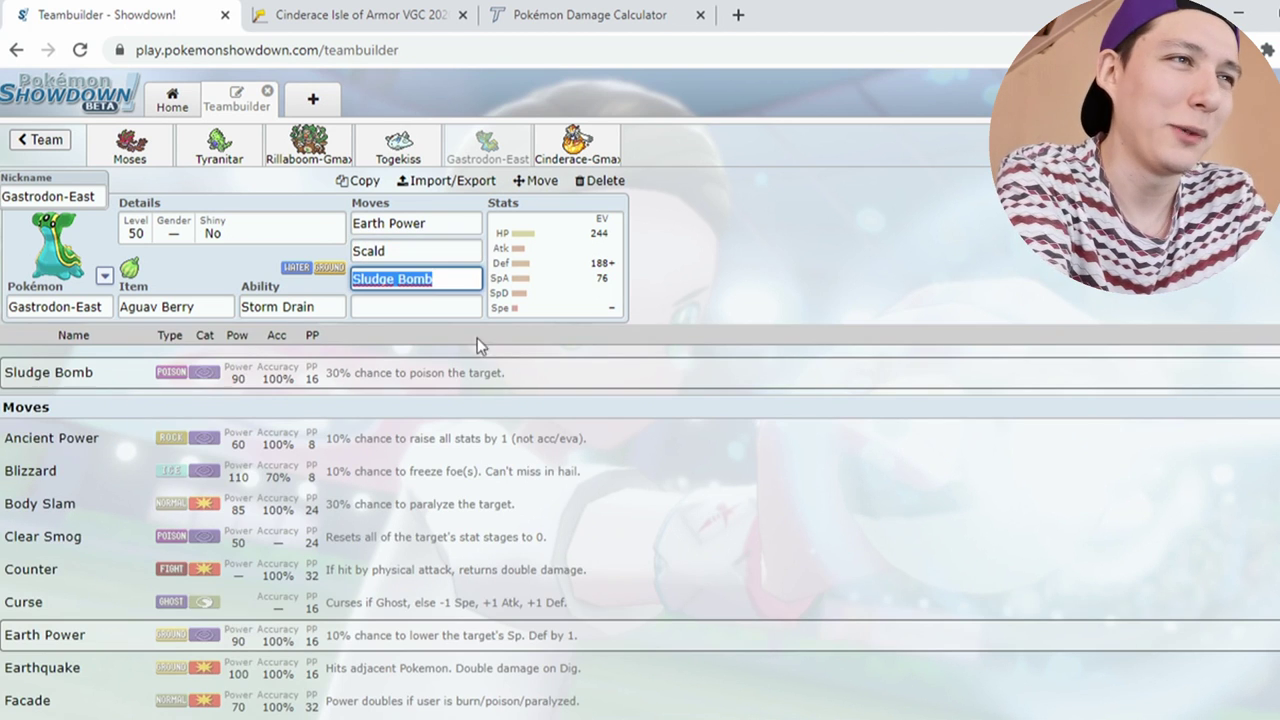
left_click(452, 307)
type("pro")
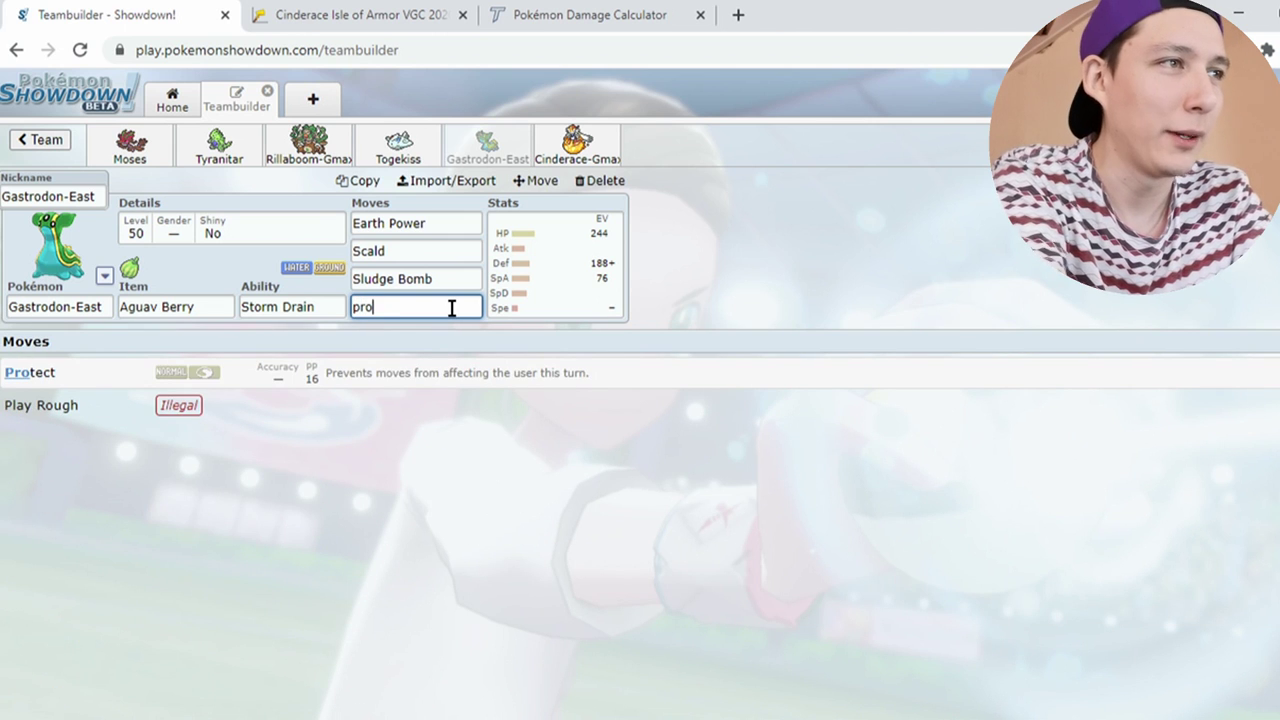
key("Return")
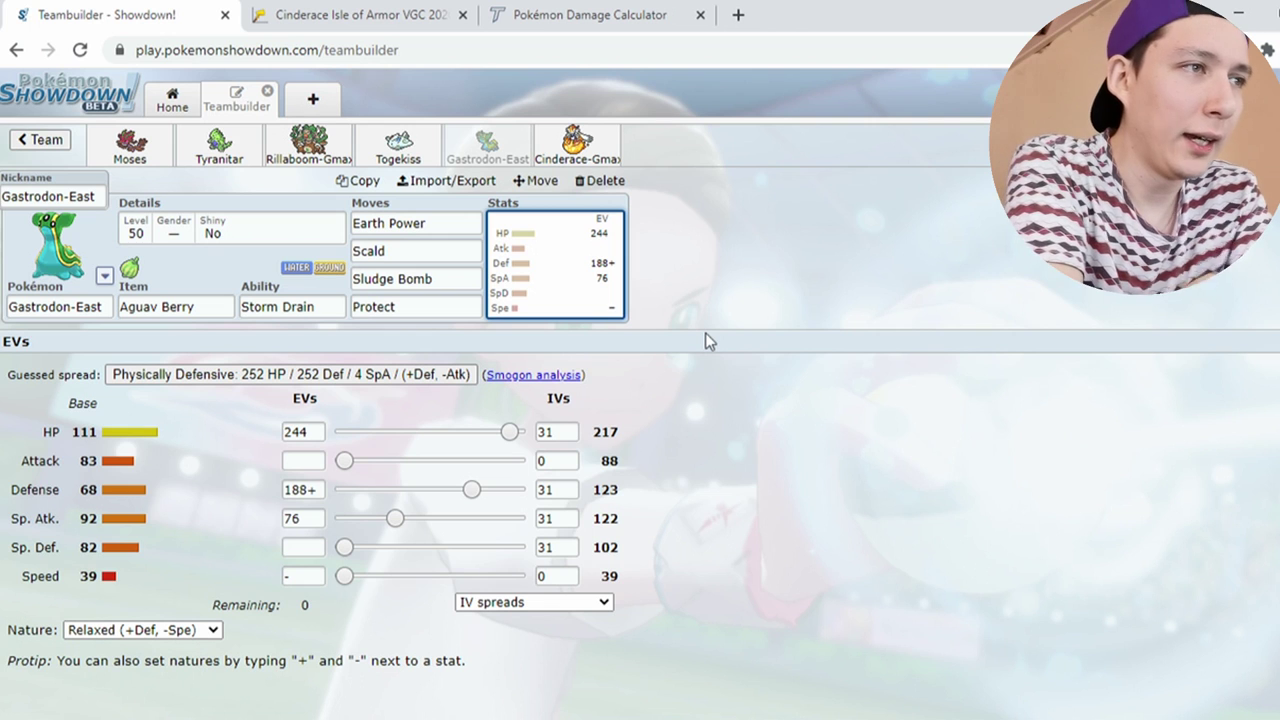
- Check the Earth Power result in the damage calculator and return to the Cinderace page on Pikalytics
left_click(275, 12)
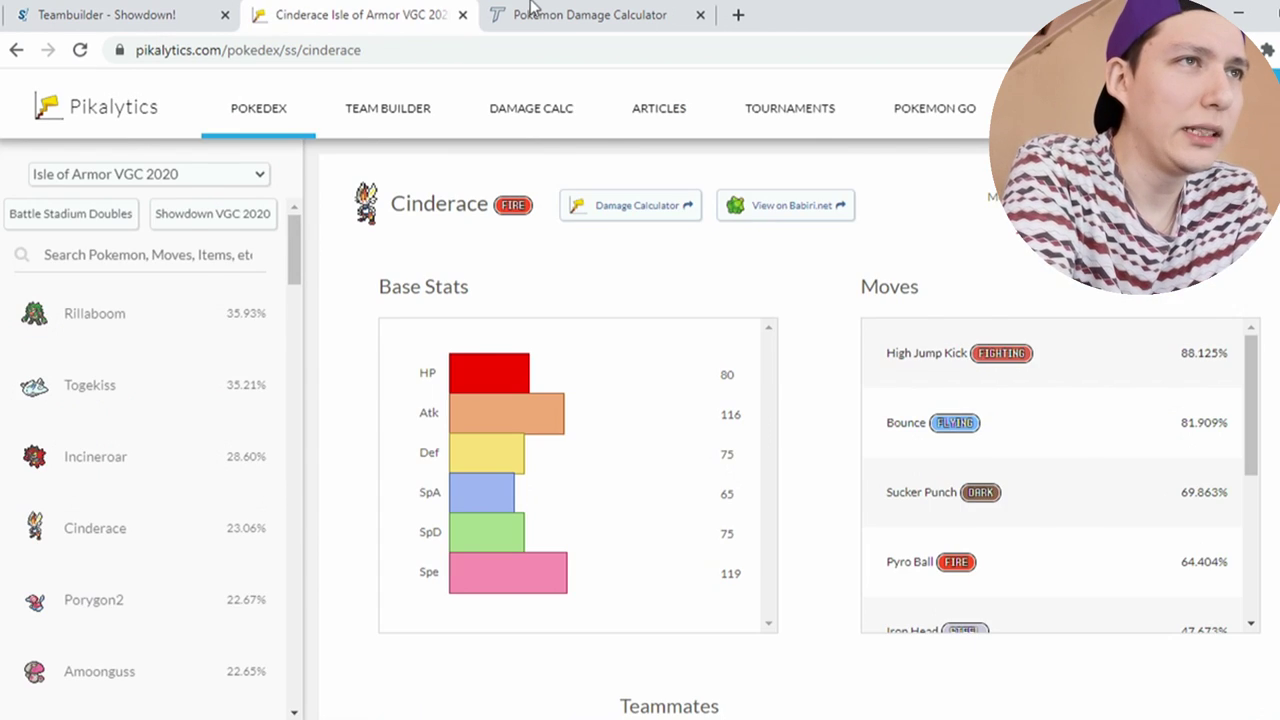
left_click(533, 10)
scroll(945, 258, "up", 3)
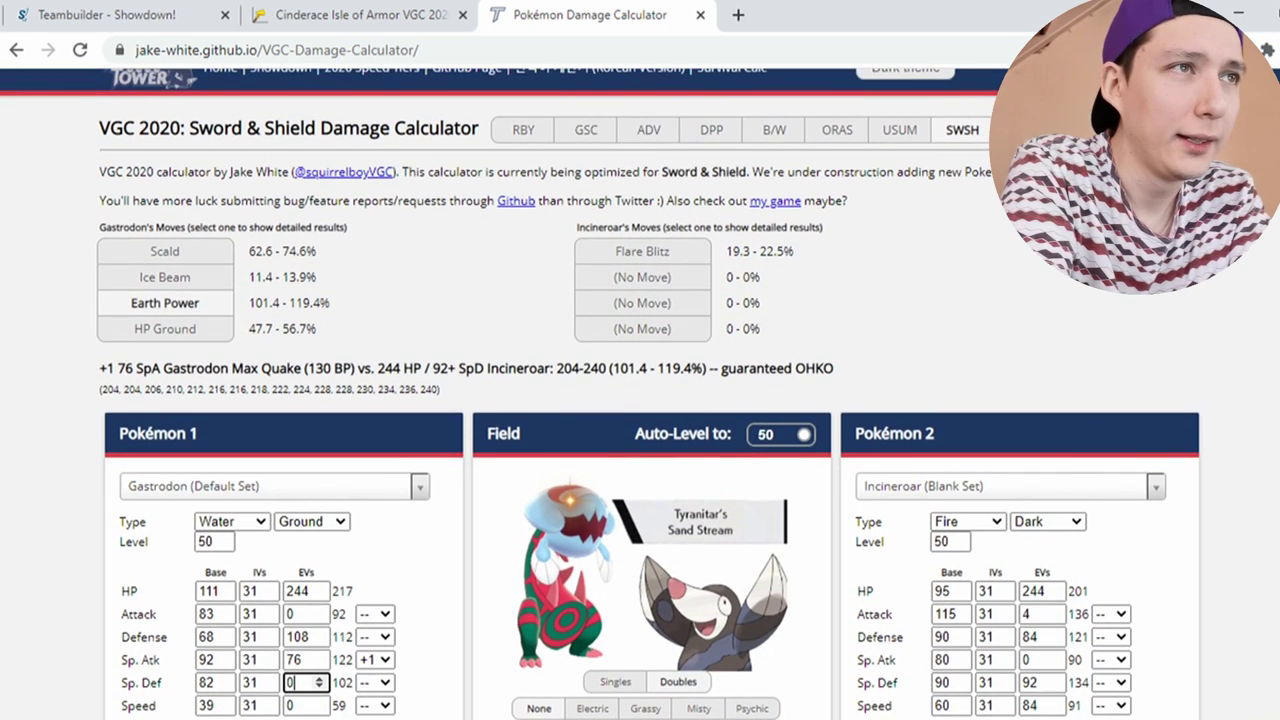
left_click(420, 12)
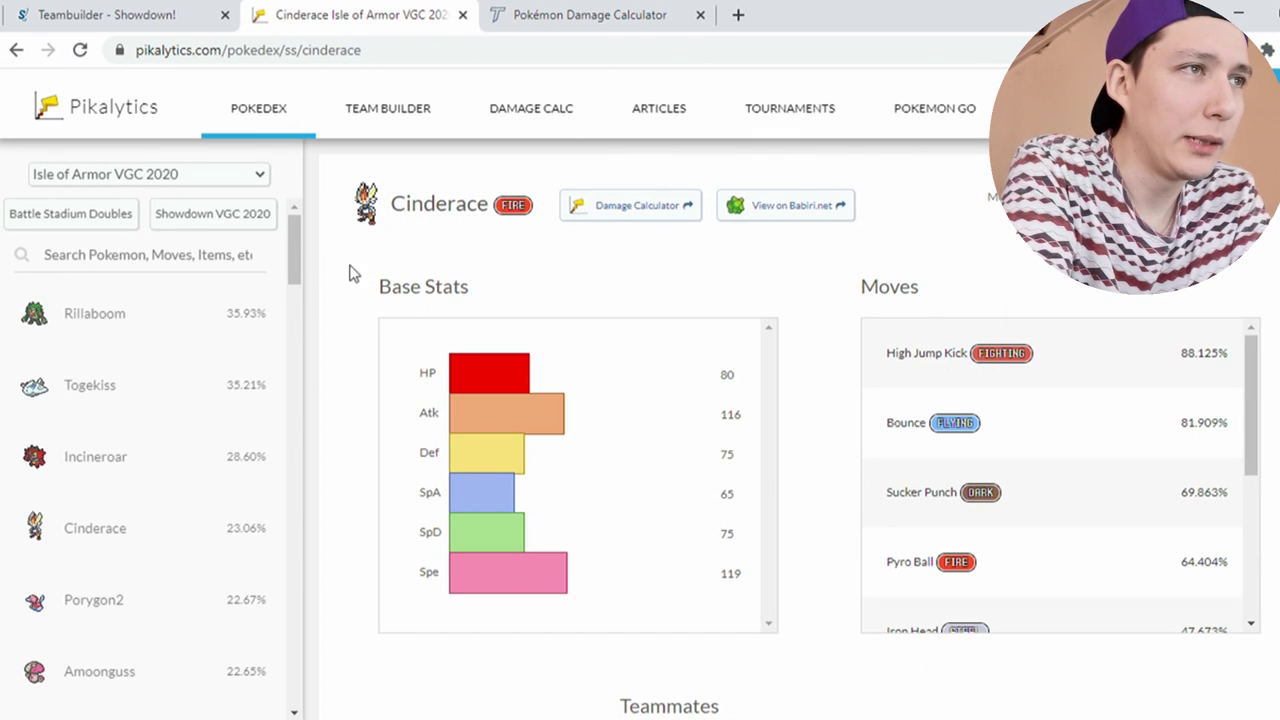
scroll(302, 266, "down", 1)
scroll(306, 262, "up", 1)
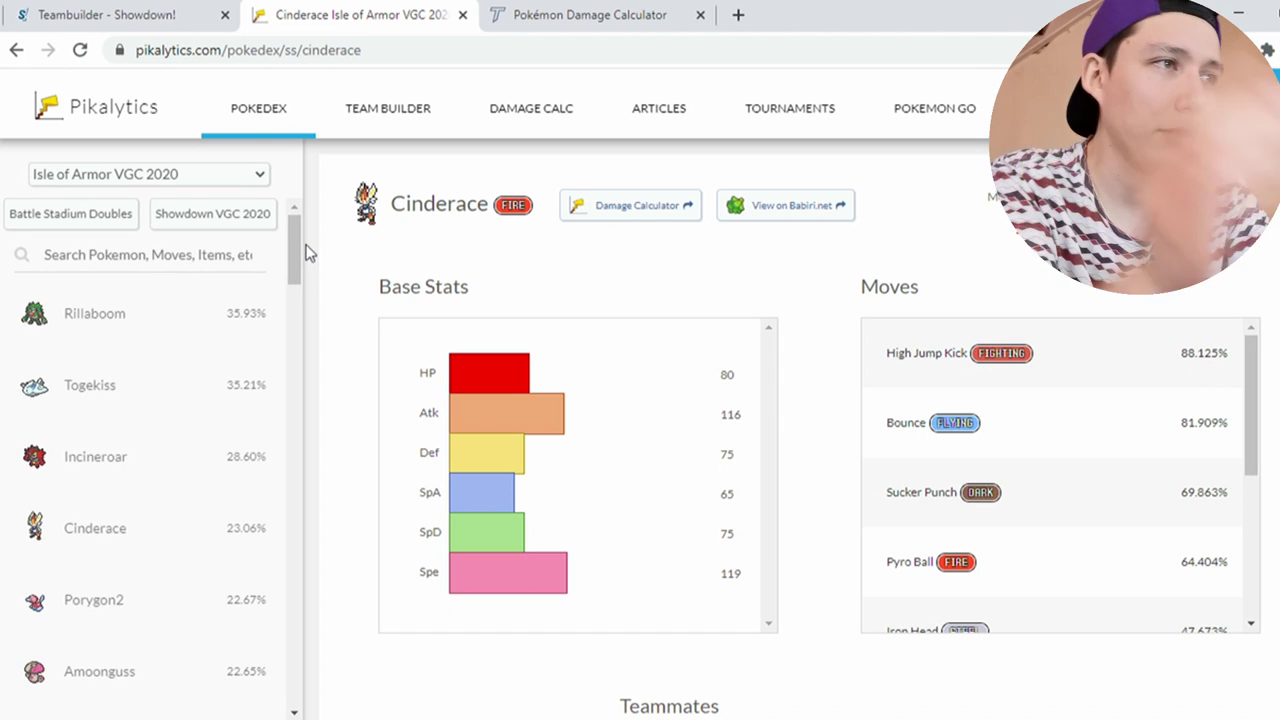
- Switch to the damage calculator and load Togekiss's default set as Pokémon 2
left_click(595, 12)
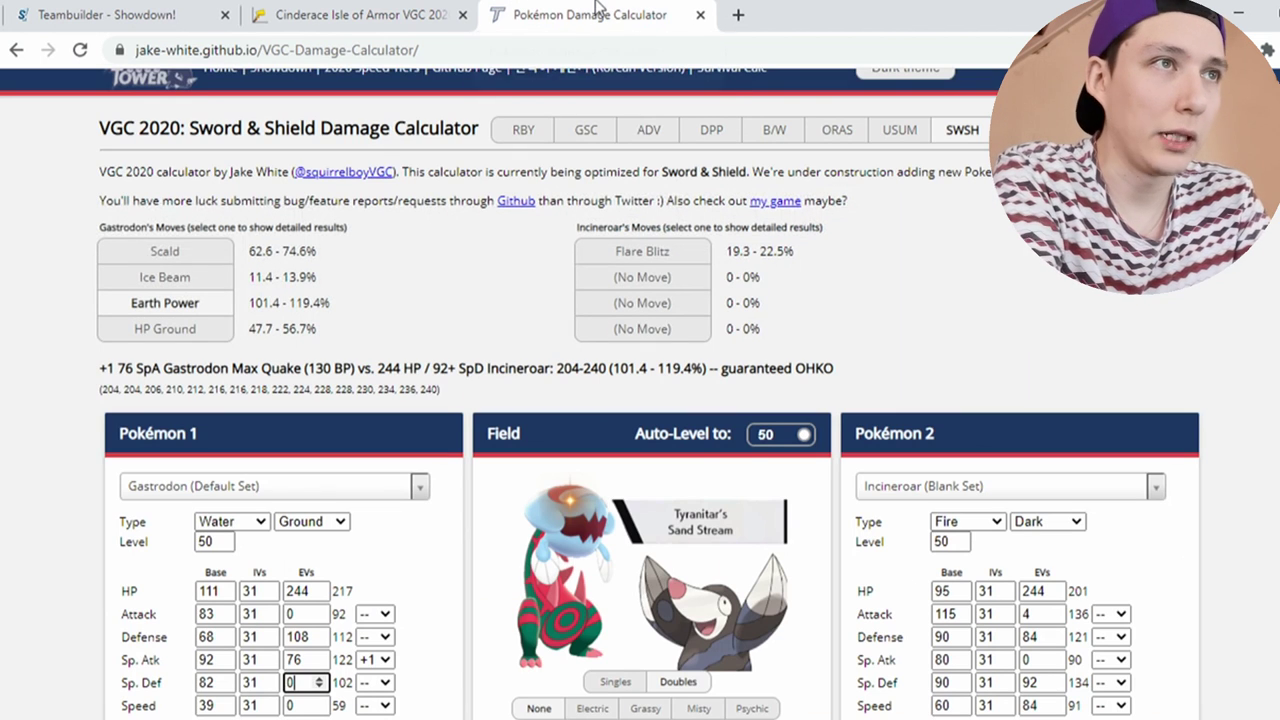
left_click(1157, 486)
type("toge")
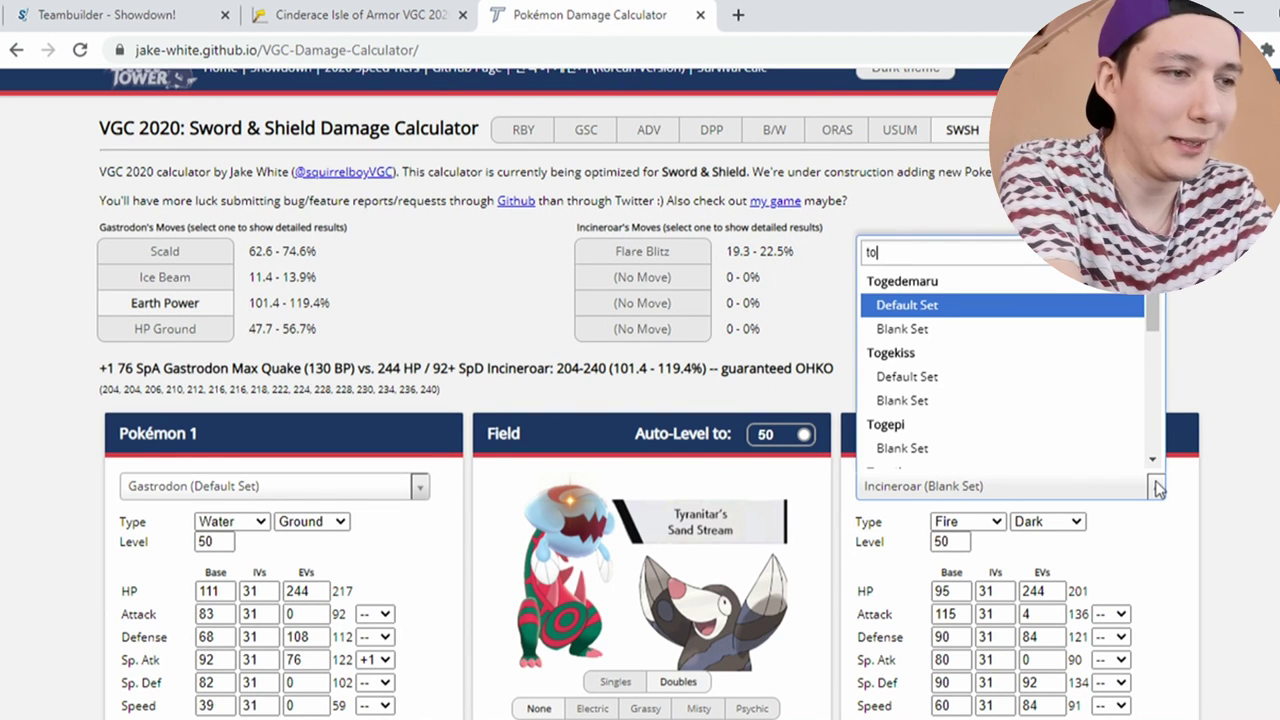
key("Down")
key("Down")
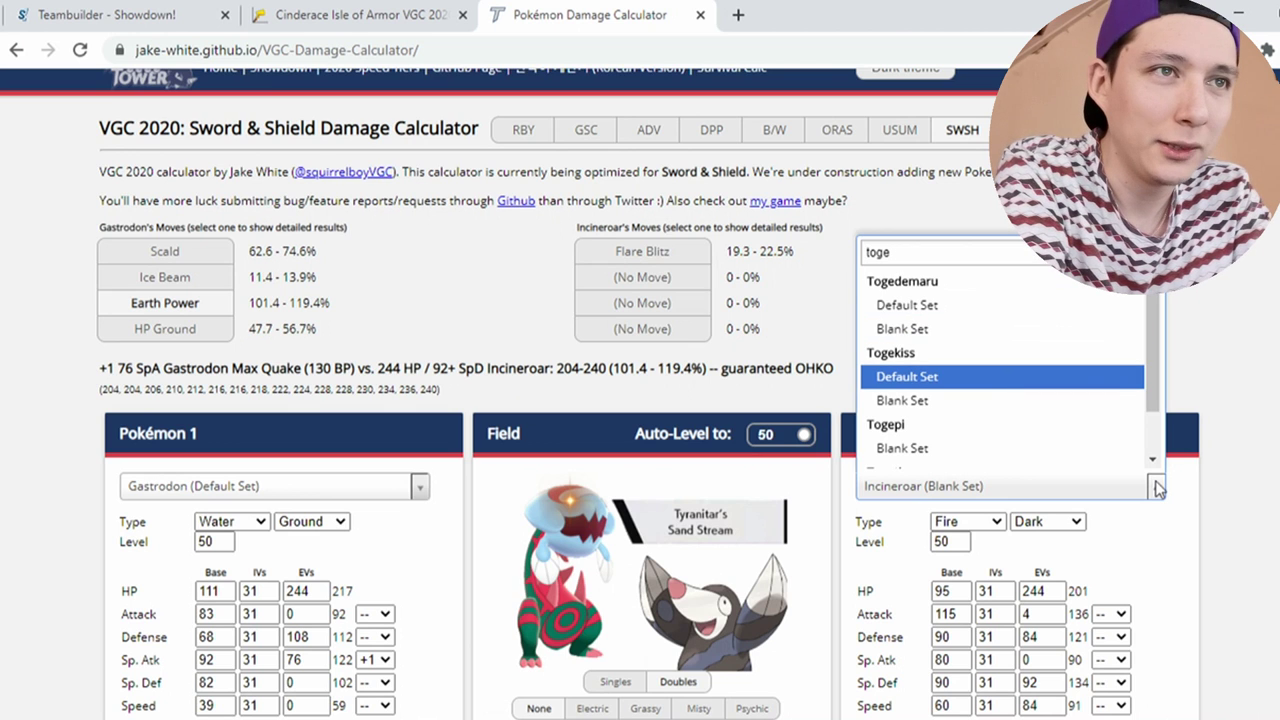
key("Return")
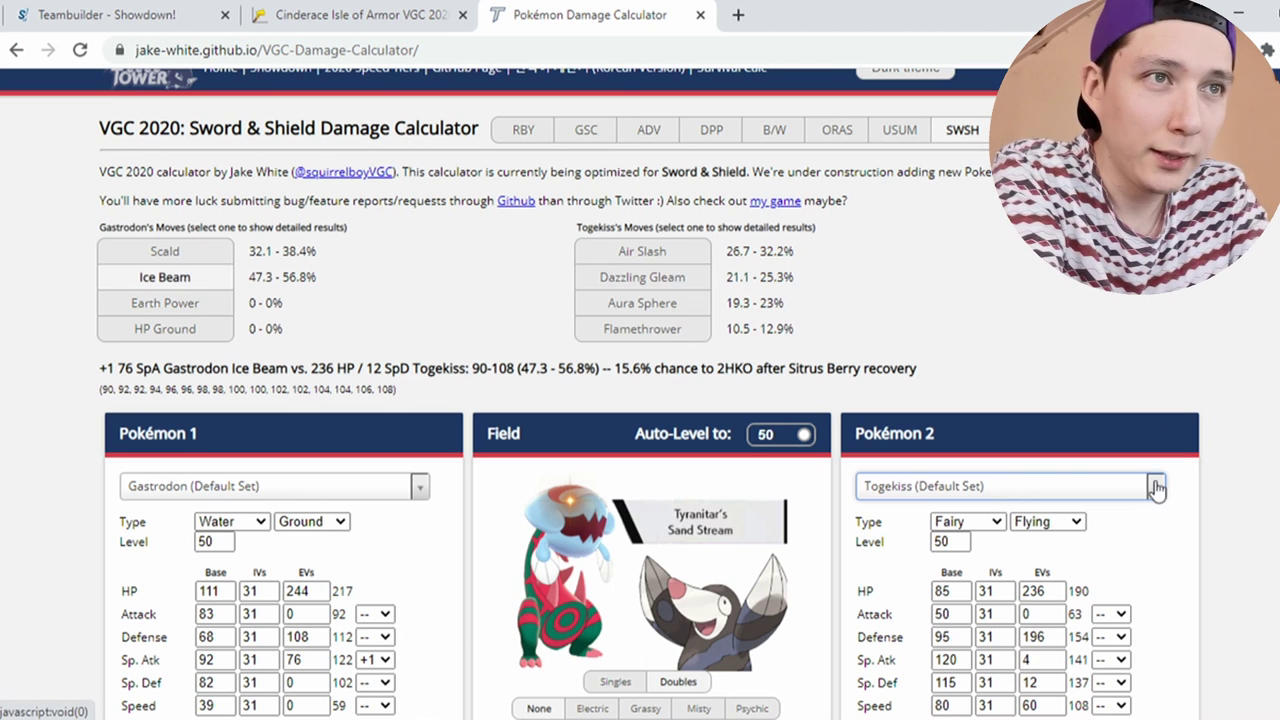
- Replace Pokémon 2's default set with Togekiss's blank set
left_click(1155, 487)
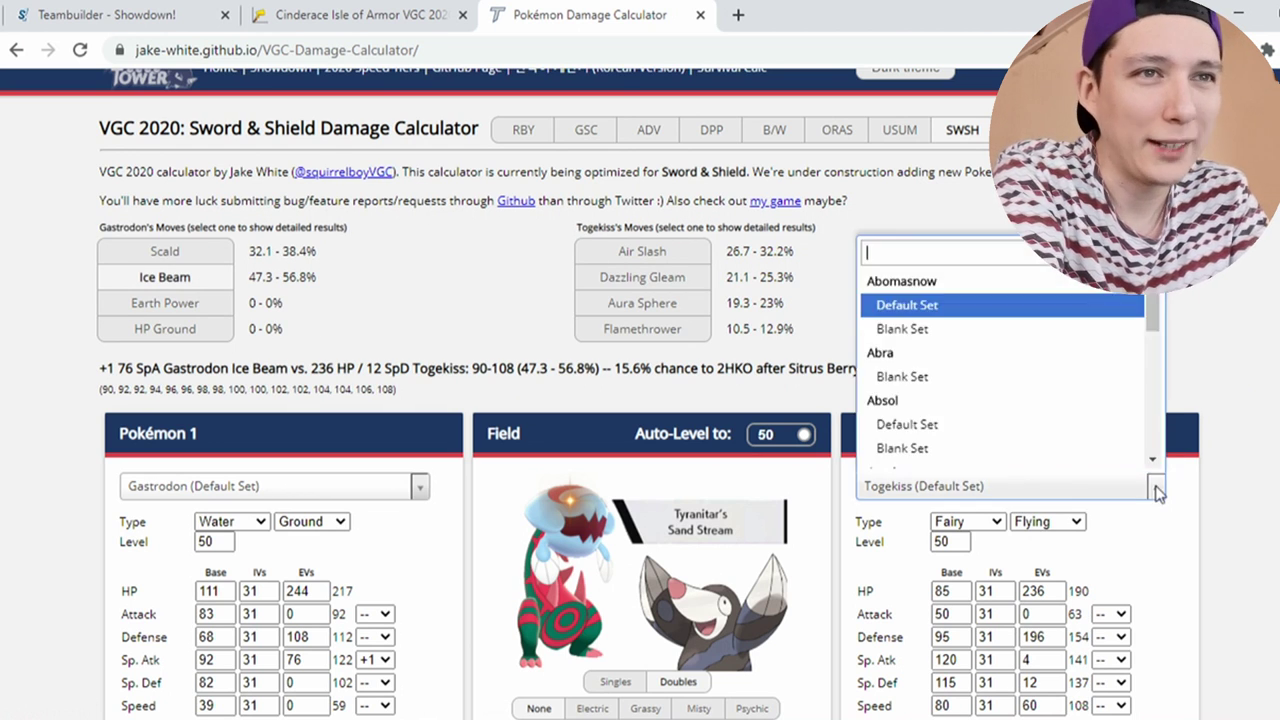
type("togke")
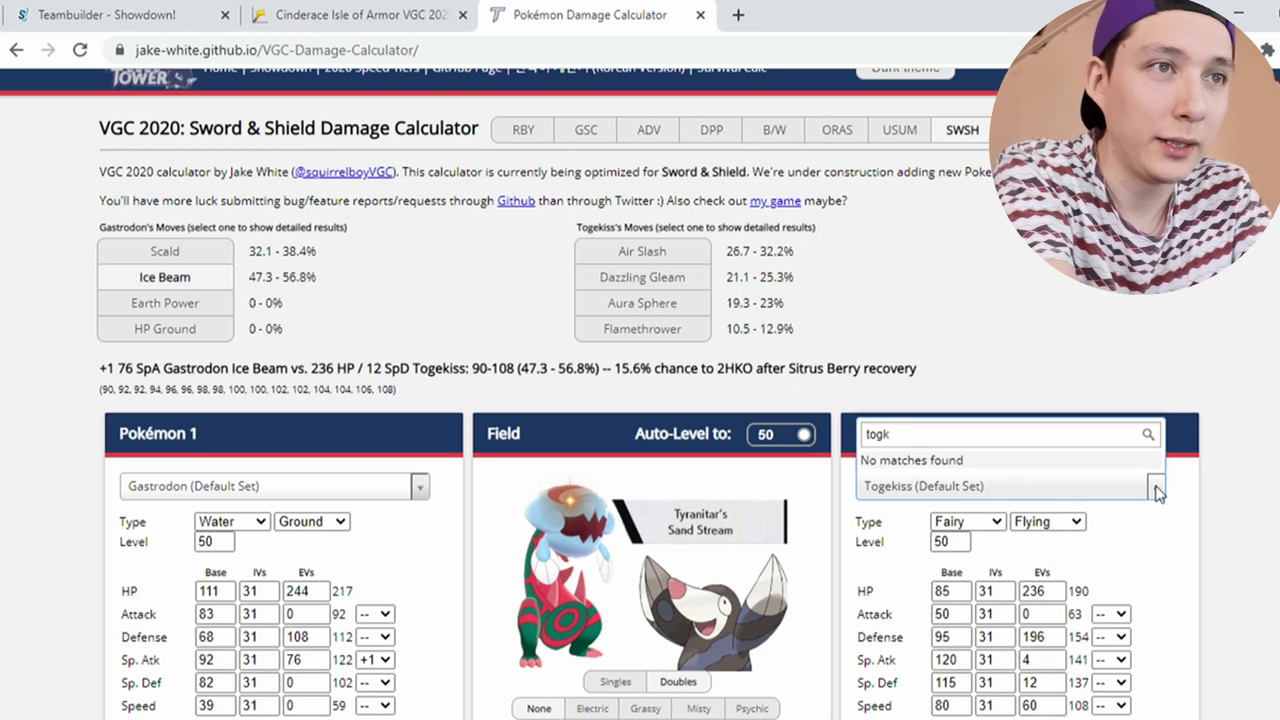
key("BackSpace")
type("e")
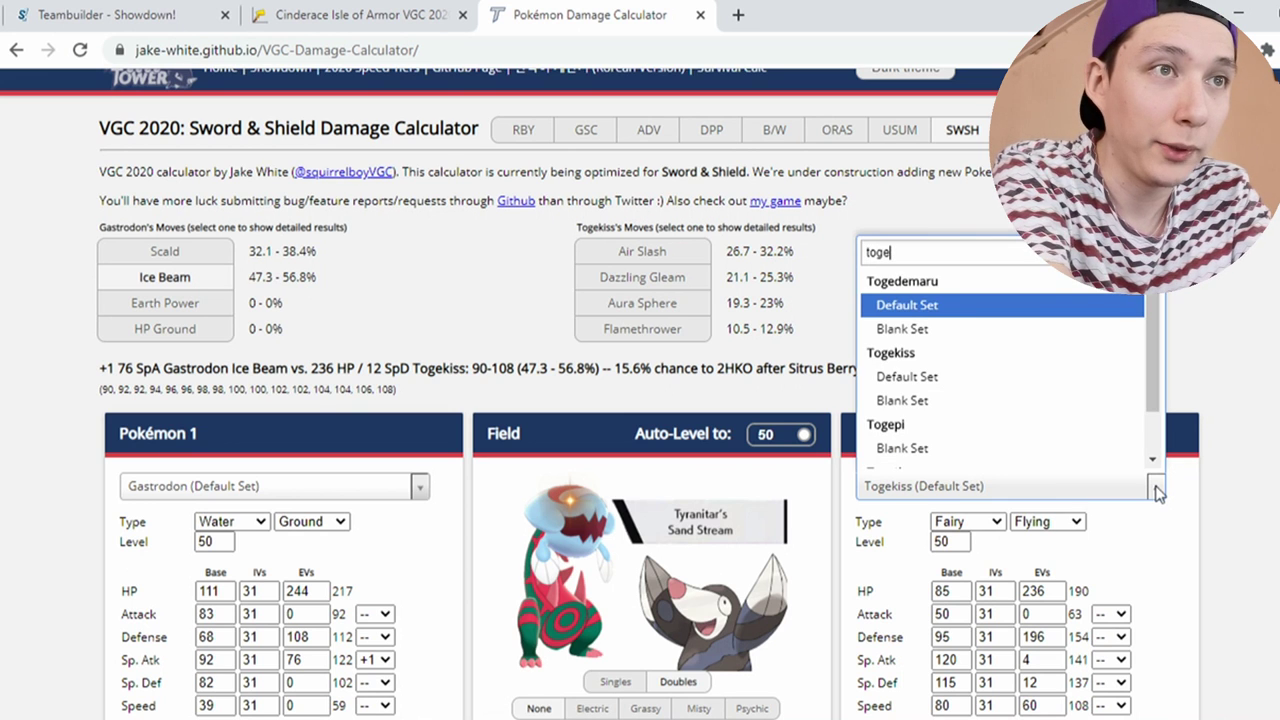
left_click(984, 402)
- Replace Gastrodon's Hidden Power with Sludge Bomb and make it a Max Move
scroll(984, 402, "down", 1)
scroll(640, 400, "down", 2)
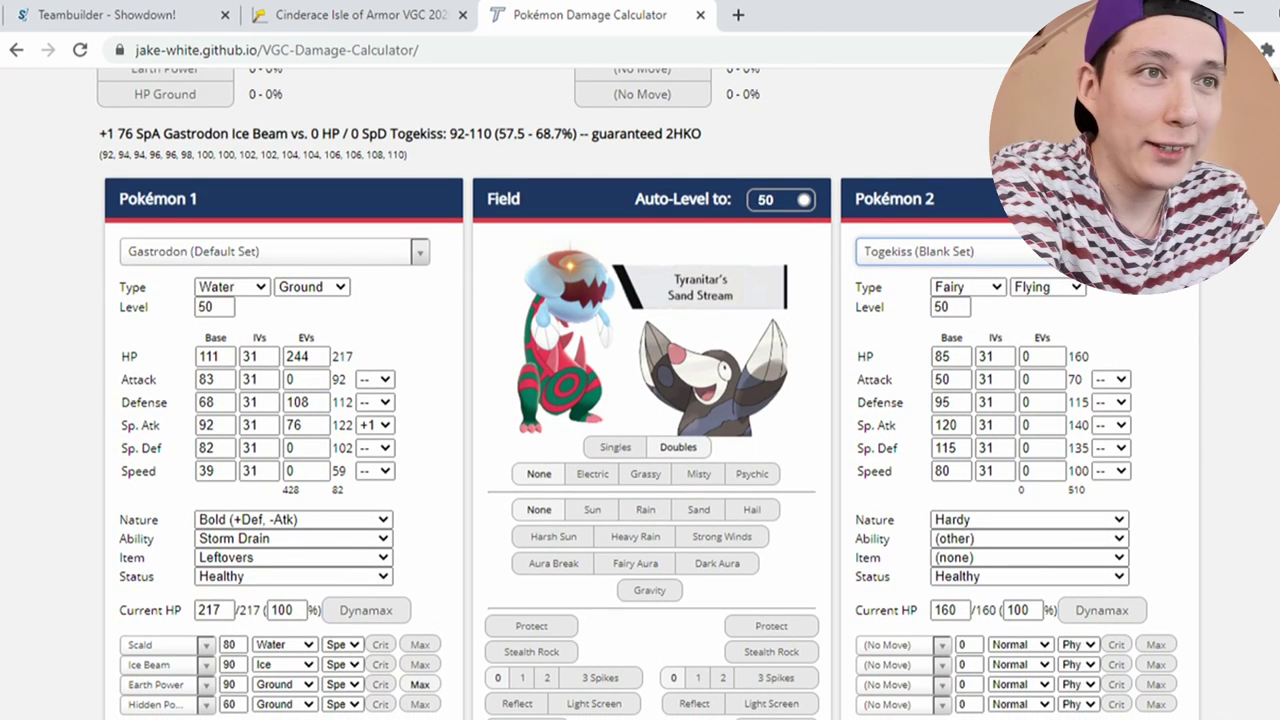
scroll(591, 429, "up", 2)
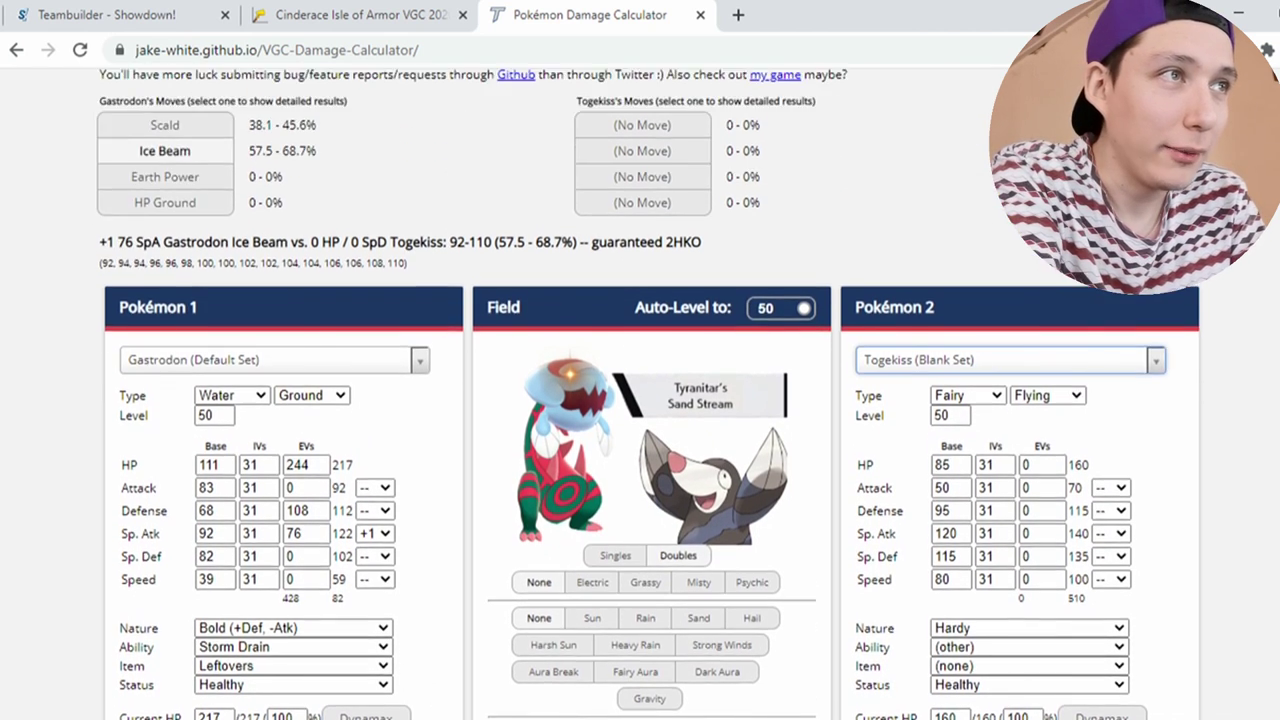
scroll(591, 429, "down", 4)
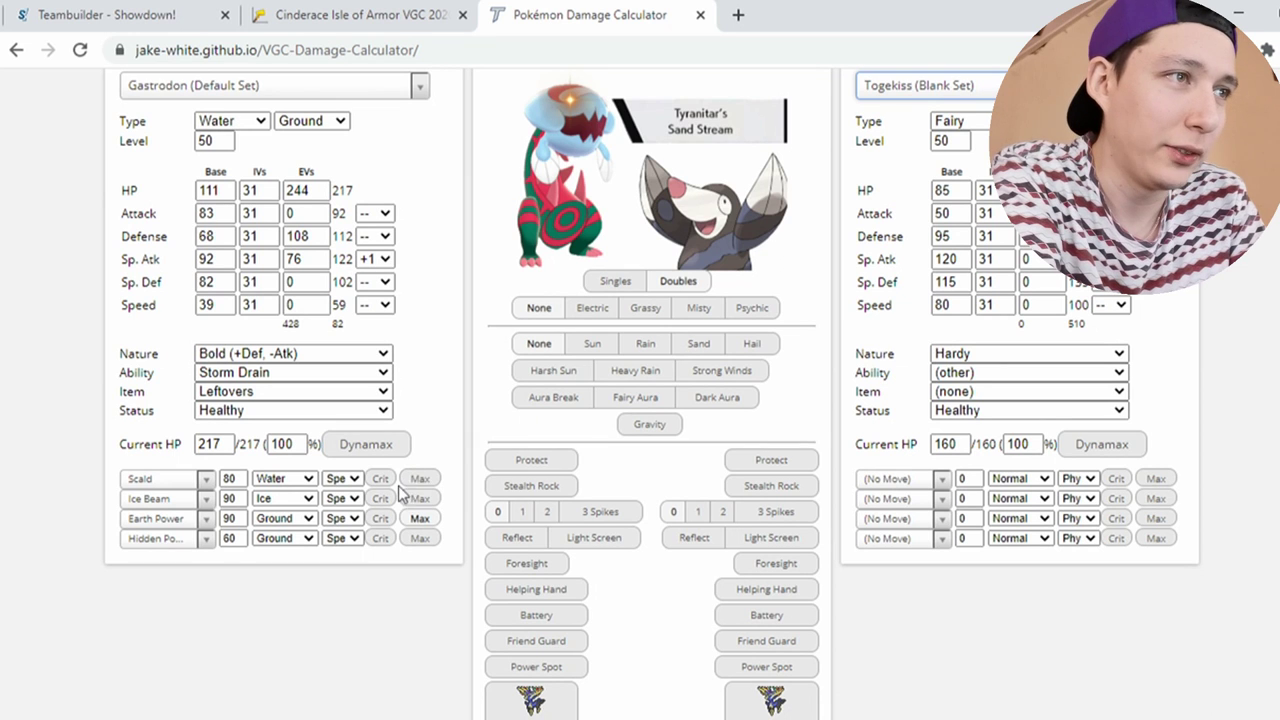
left_click(205, 538)
type("slud")
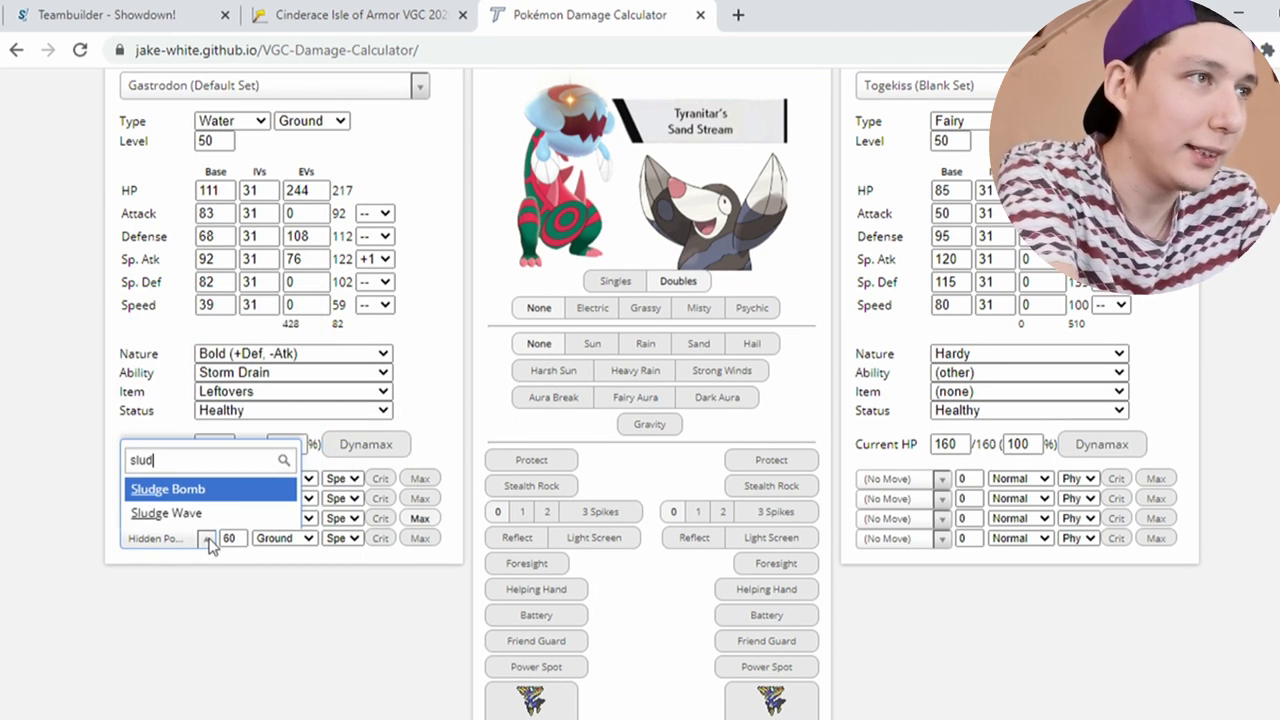
left_click(210, 492)
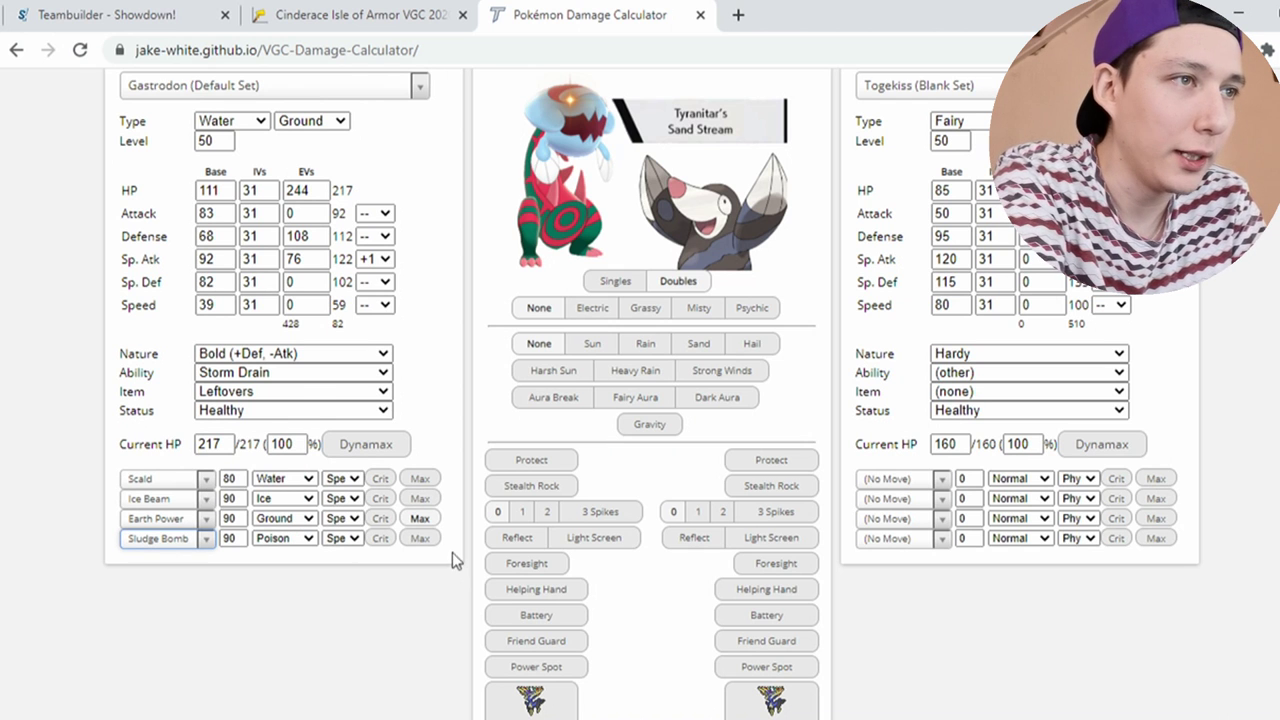
- Show the detailed damage result of Gastrodon's Sludge Bomb against Togekiss
scroll(425, 547, "up", 3)
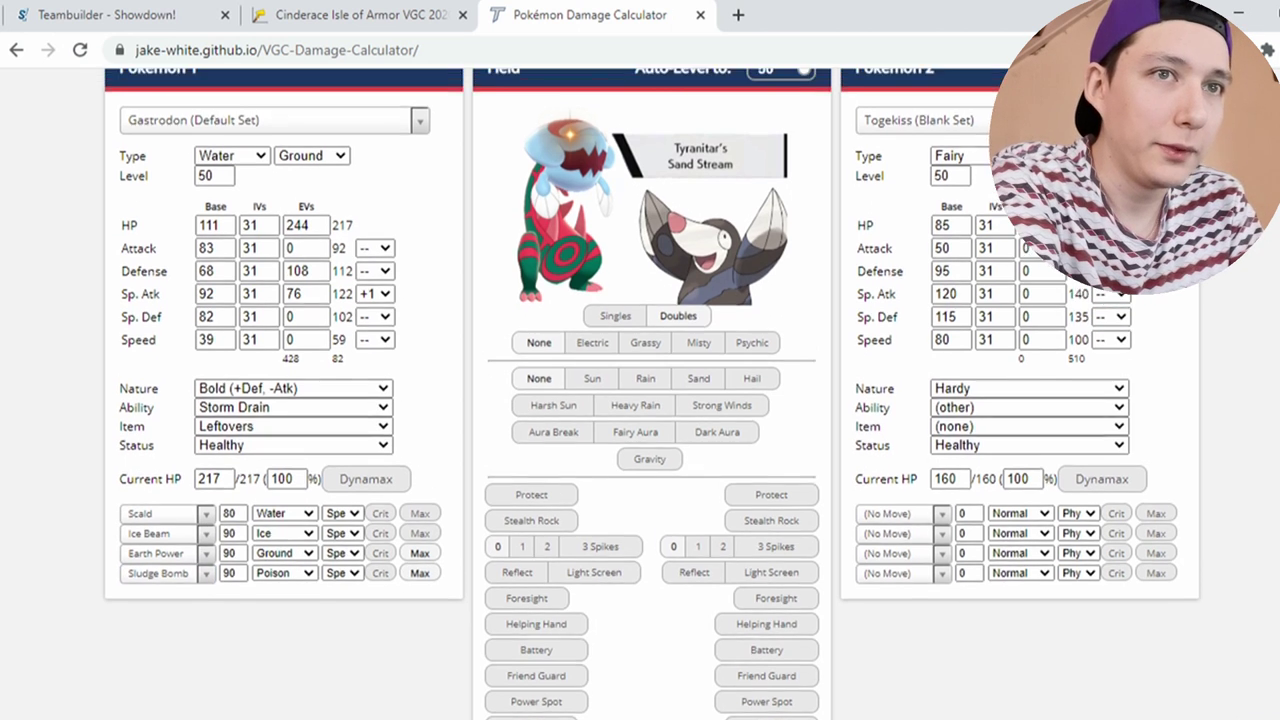
scroll(425, 547, "up", 1)
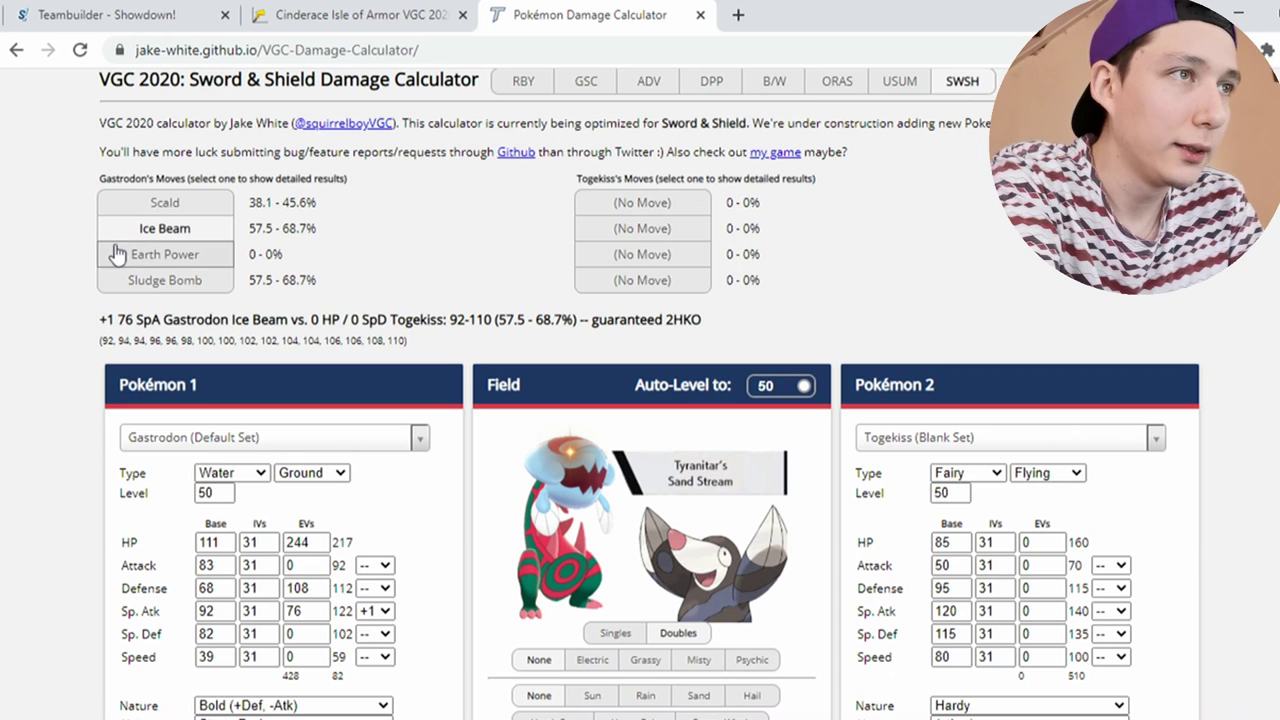
left_click(150, 282)
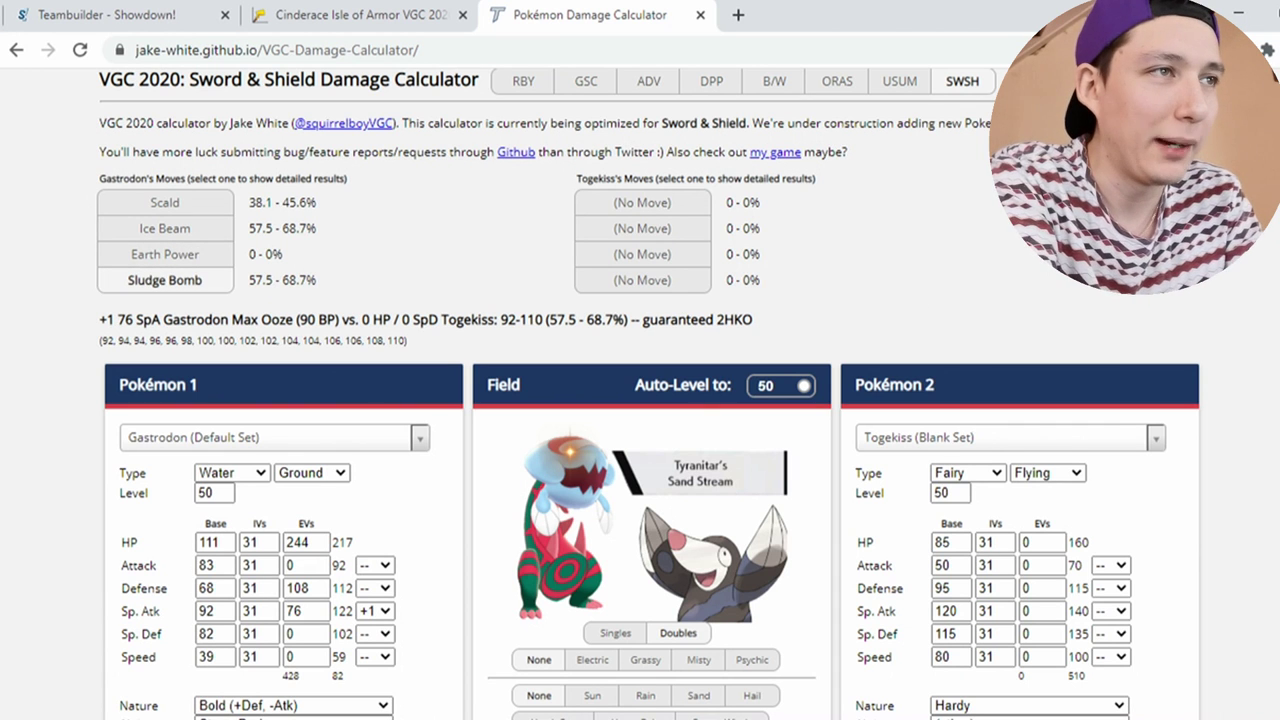
- Remove Gastrodon's Sp. Atk stage boost and check the recalculated damage against Togekiss
scroll(640, 400, "down", 2)
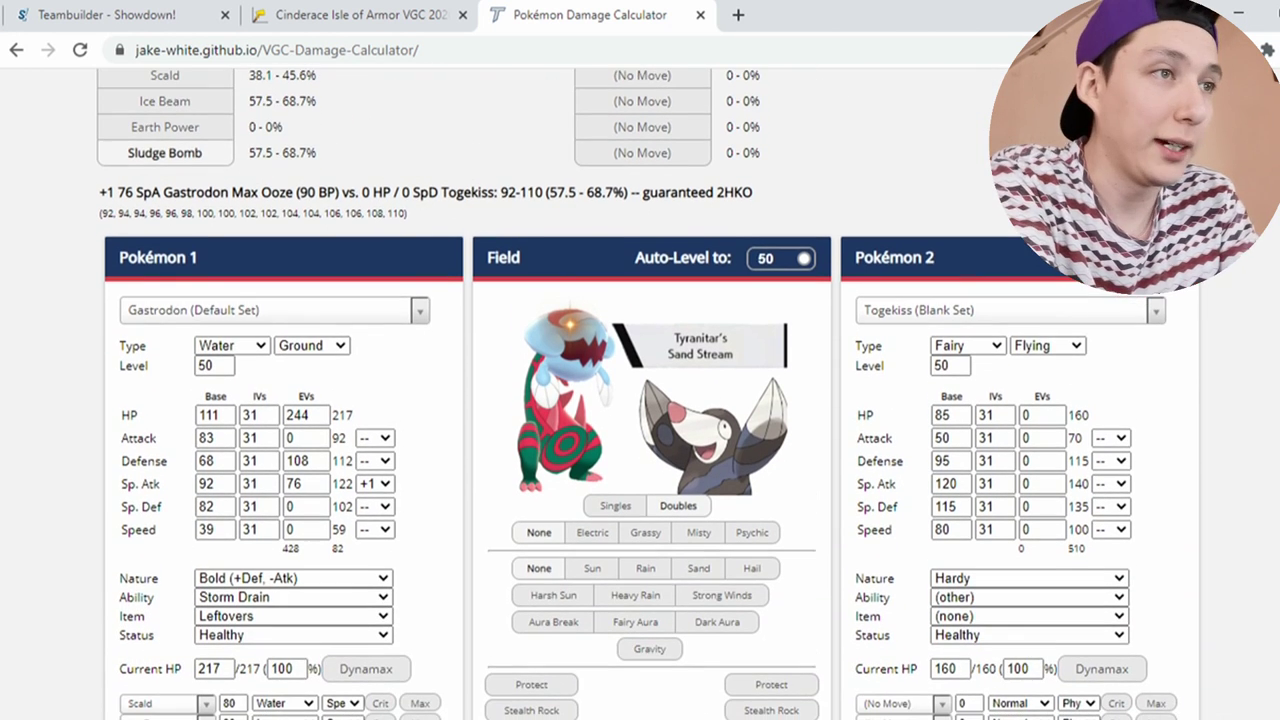
left_click(375, 483)
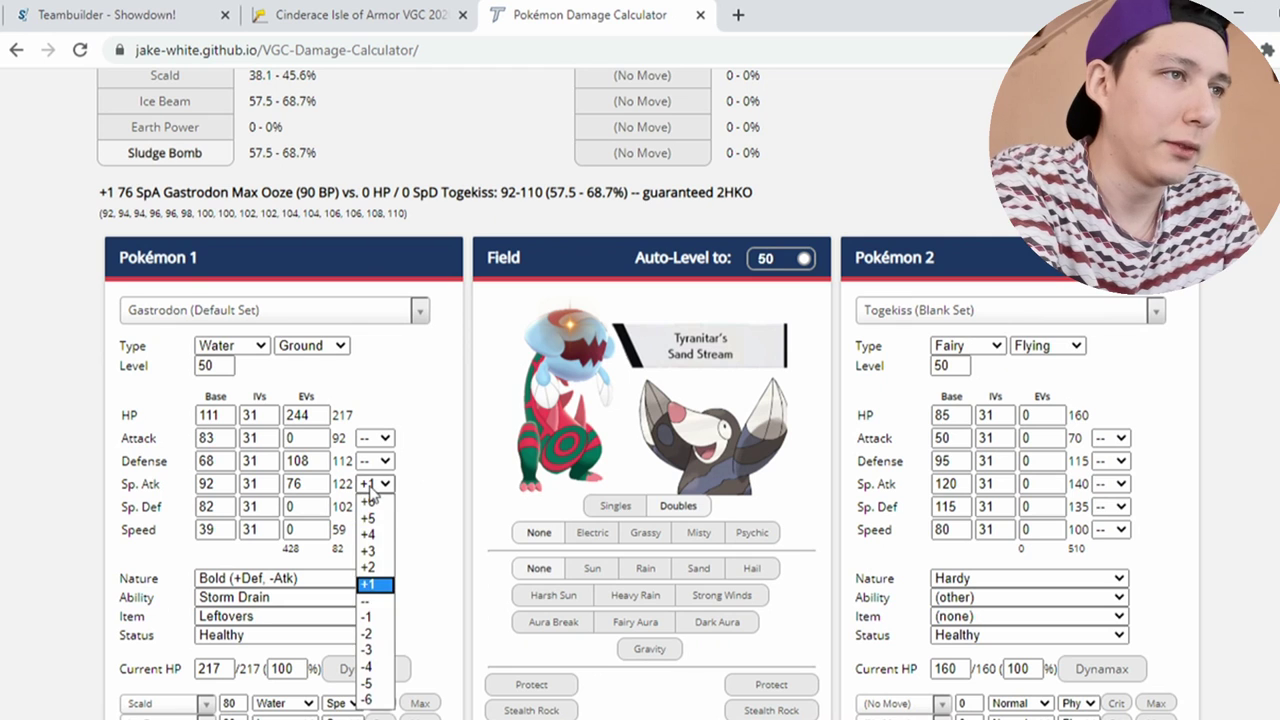
left_click(372, 602)
scroll(372, 602, "up", 3)
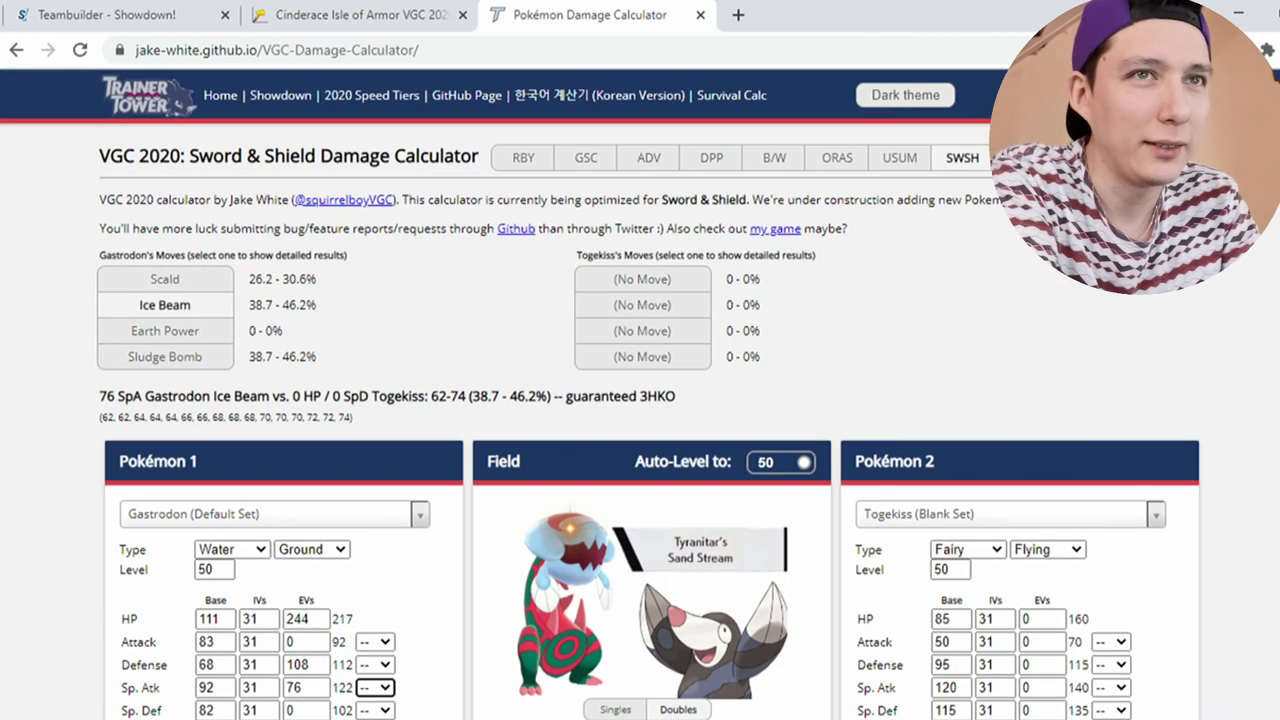
- Apply Helping Hand on Gastrodon's side and show the detailed Sludge Bomb damage result
scroll(1171, 551, "down", 5)
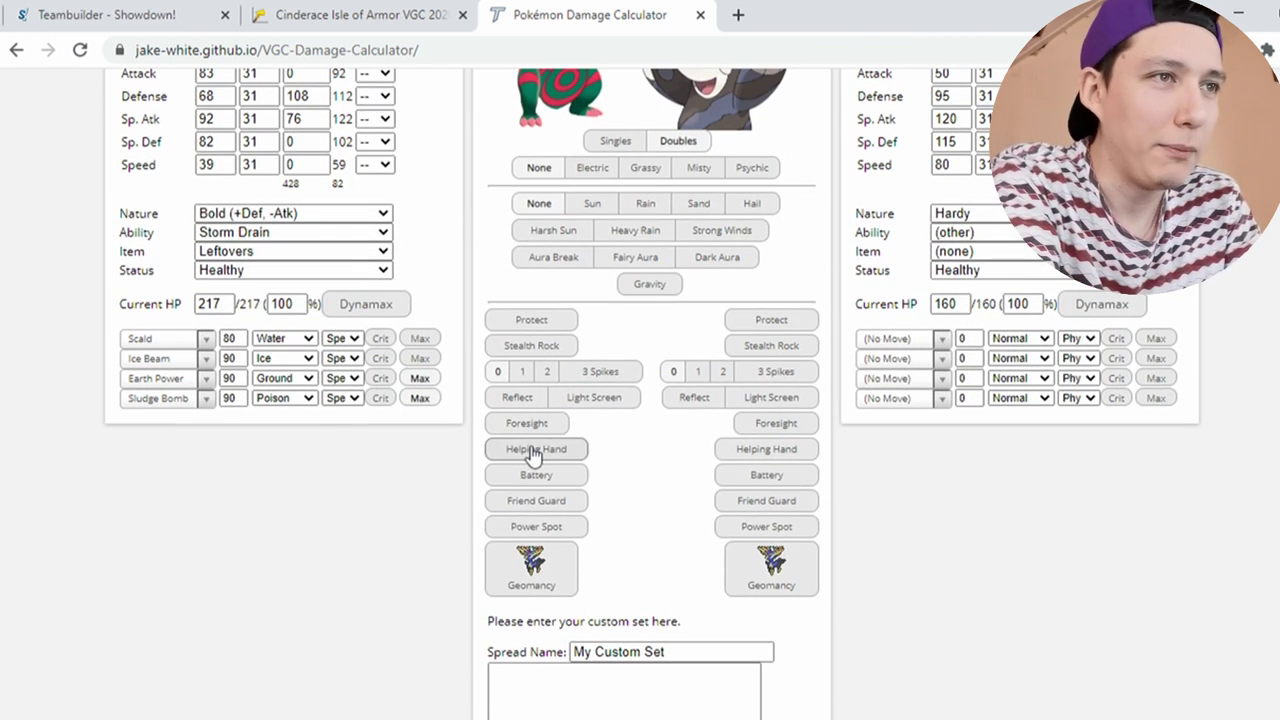
left_click(533, 450)
scroll(533, 452, "up", 5)
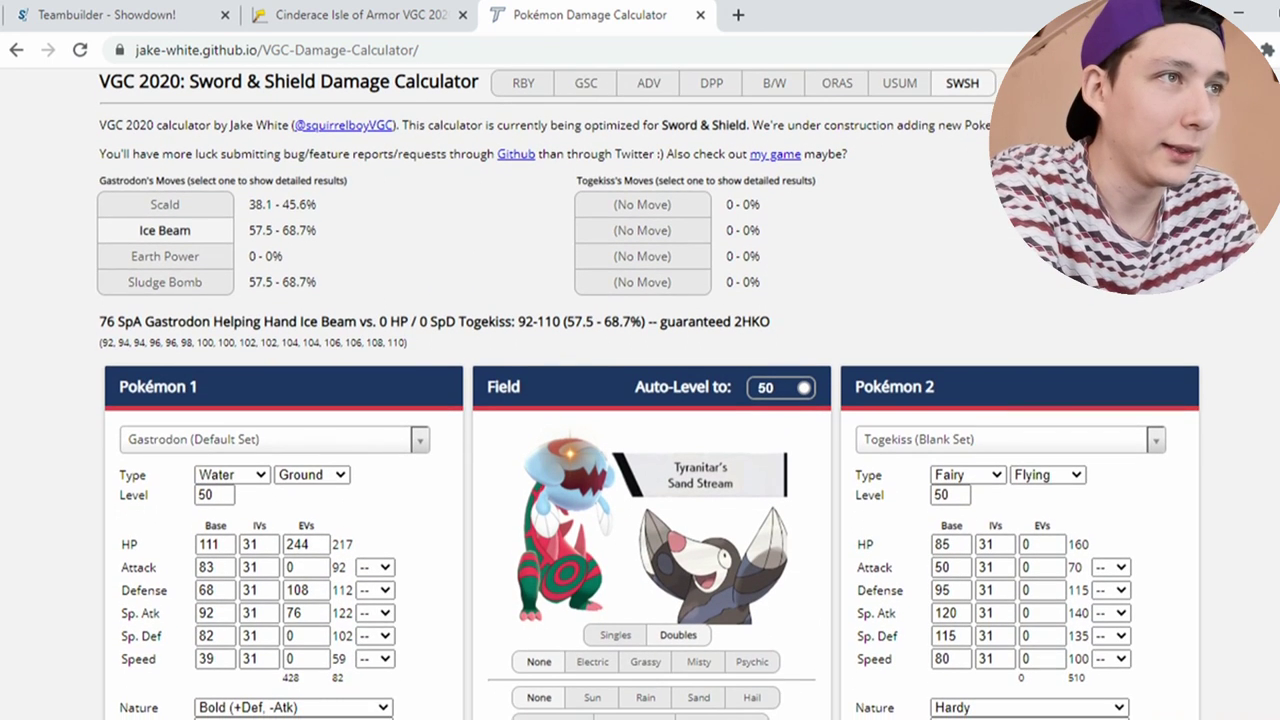
left_click(165, 282)
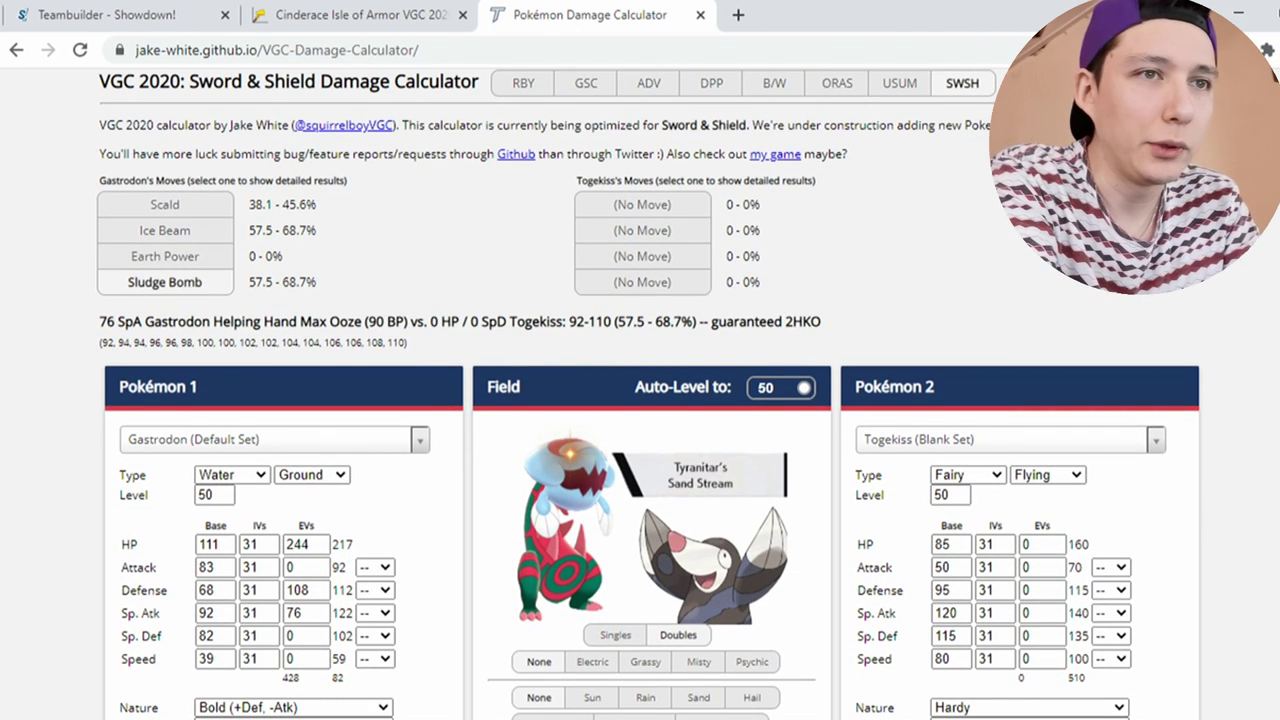
- Give Togekiss 156 Sp. Atk EVs and 228 HP EVs
scroll(640, 400, "down", 1)
left_click_drag(1038, 523, 1022, 527)
type("156")
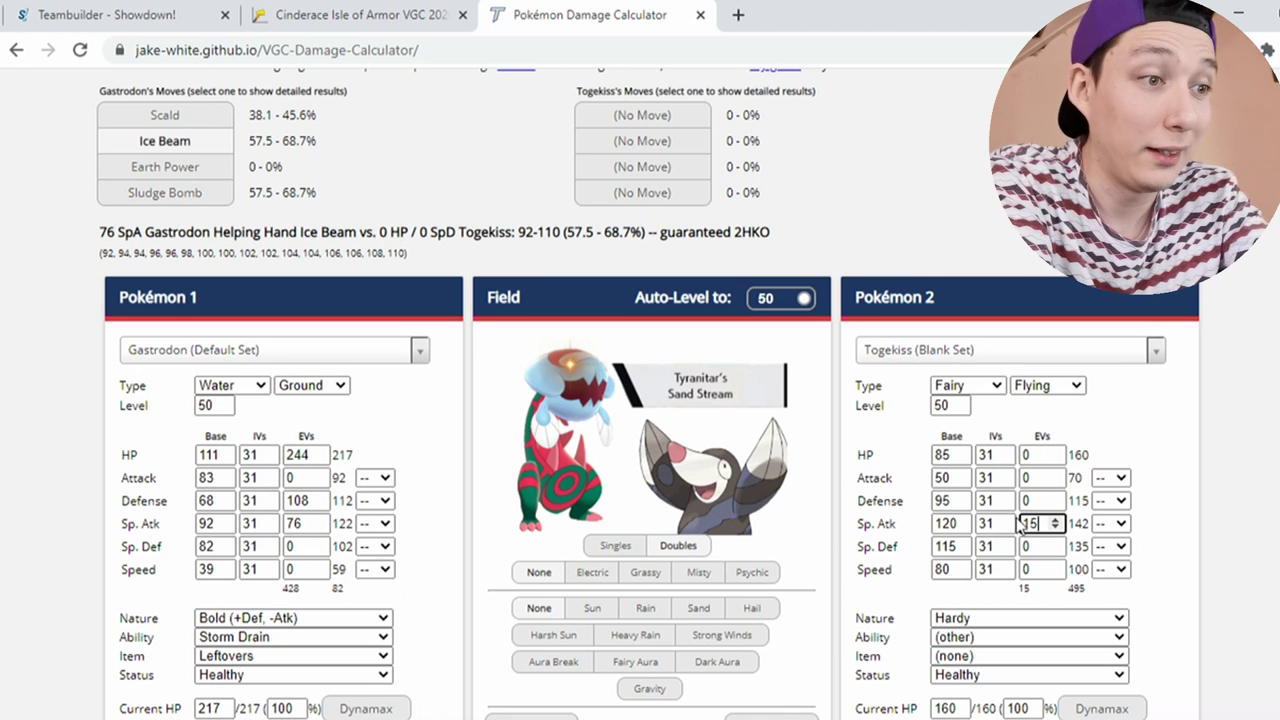
left_click(1032, 457)
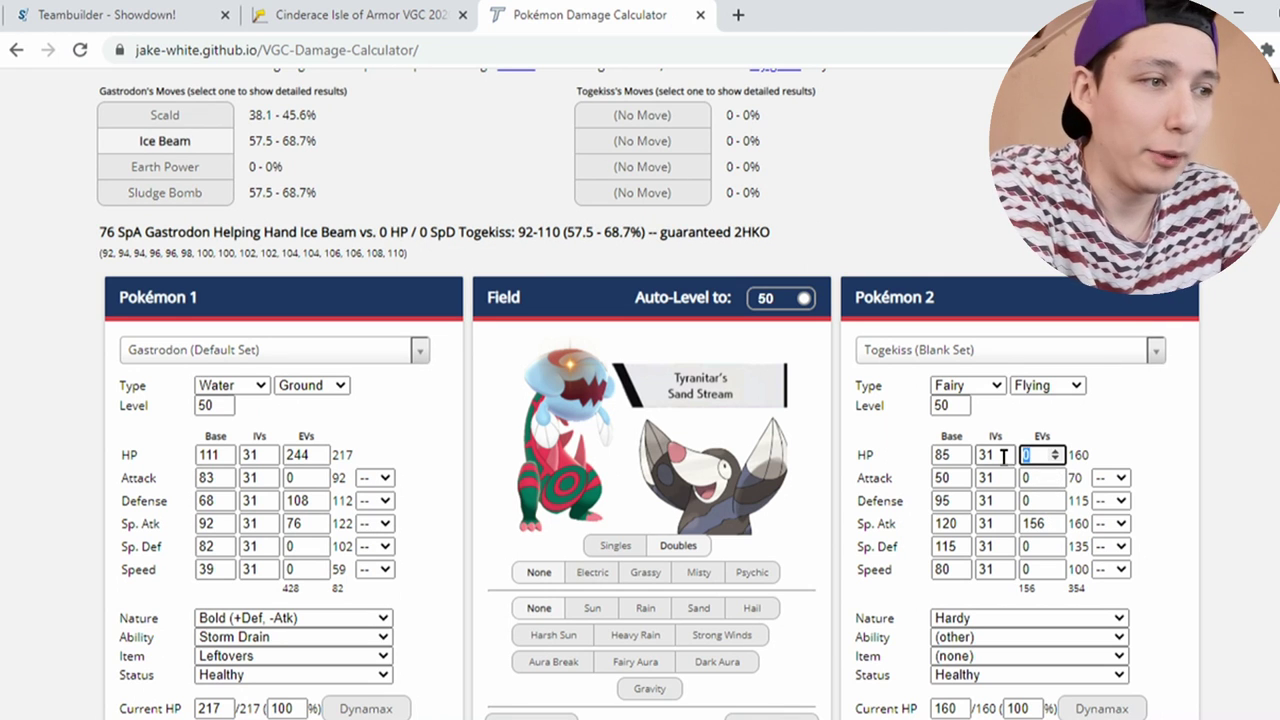
key("ctrl+a")
type("228")
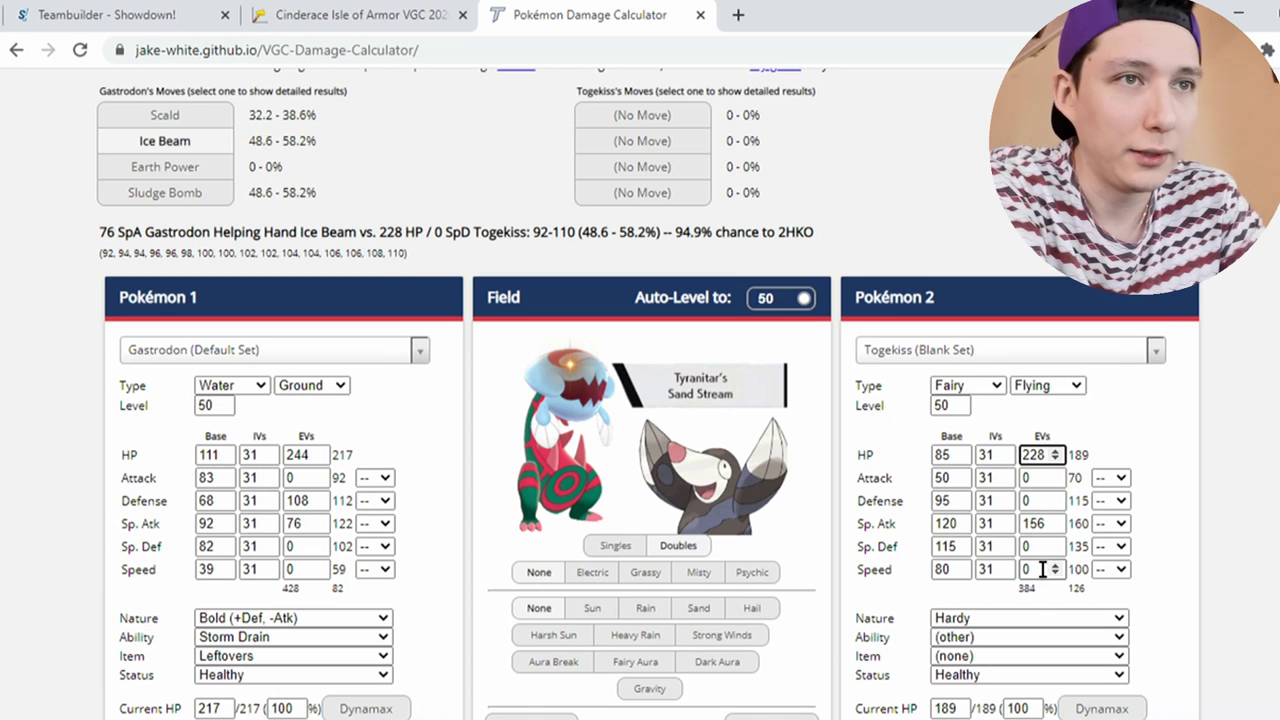